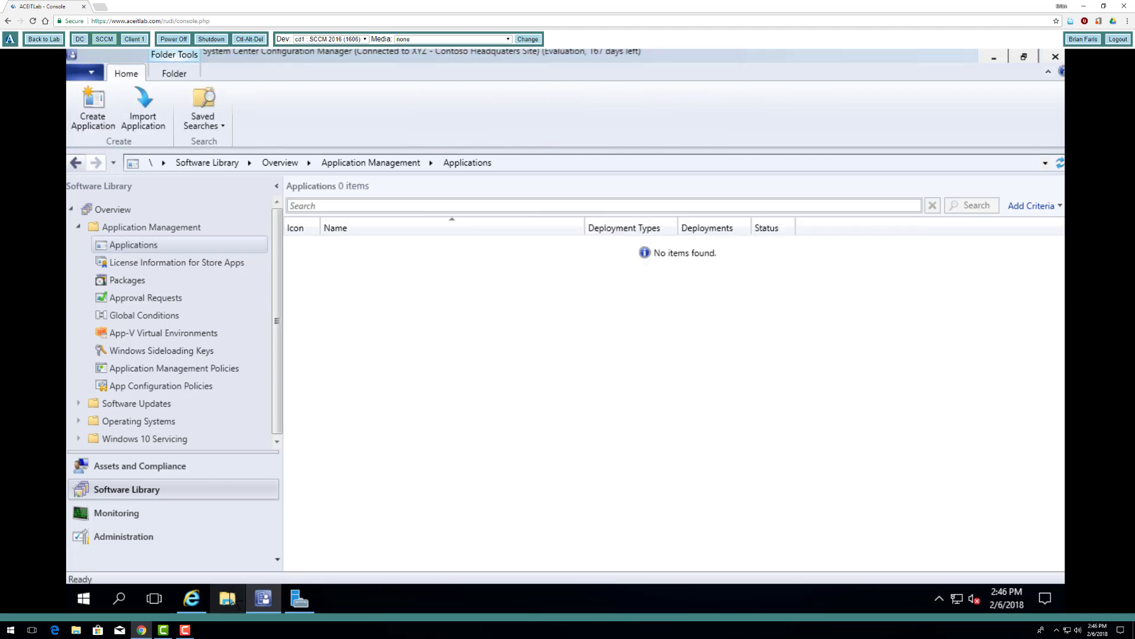
# Switch to File Explorer and open the SourceFiles folder on Local Disk (C:).
pyautogui.click(229, 598)
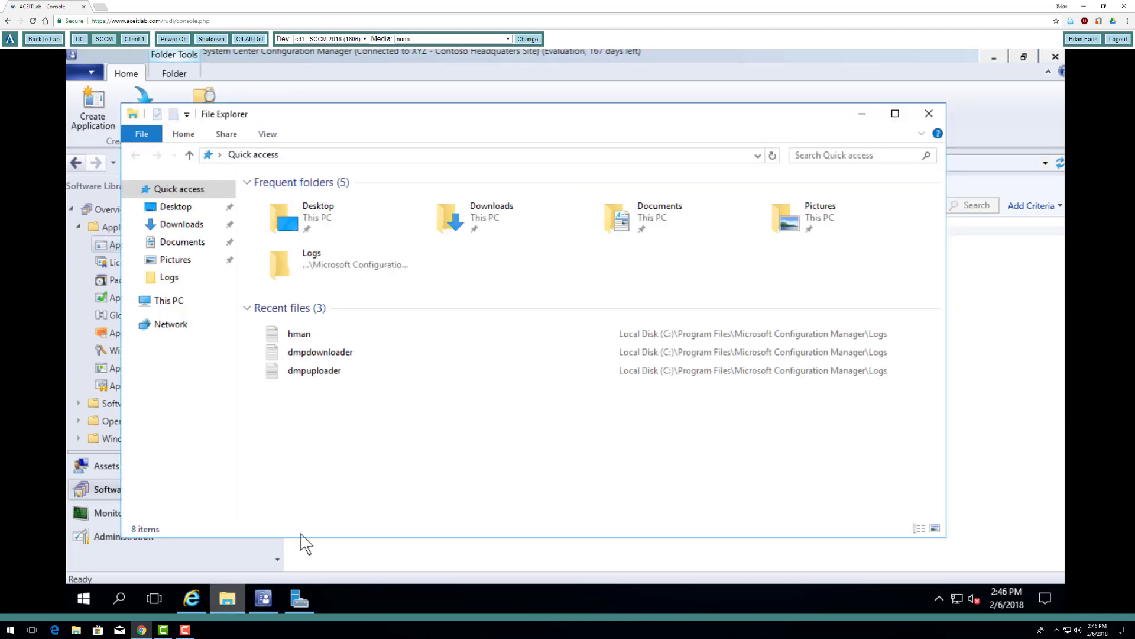
pyautogui.click(169, 300)
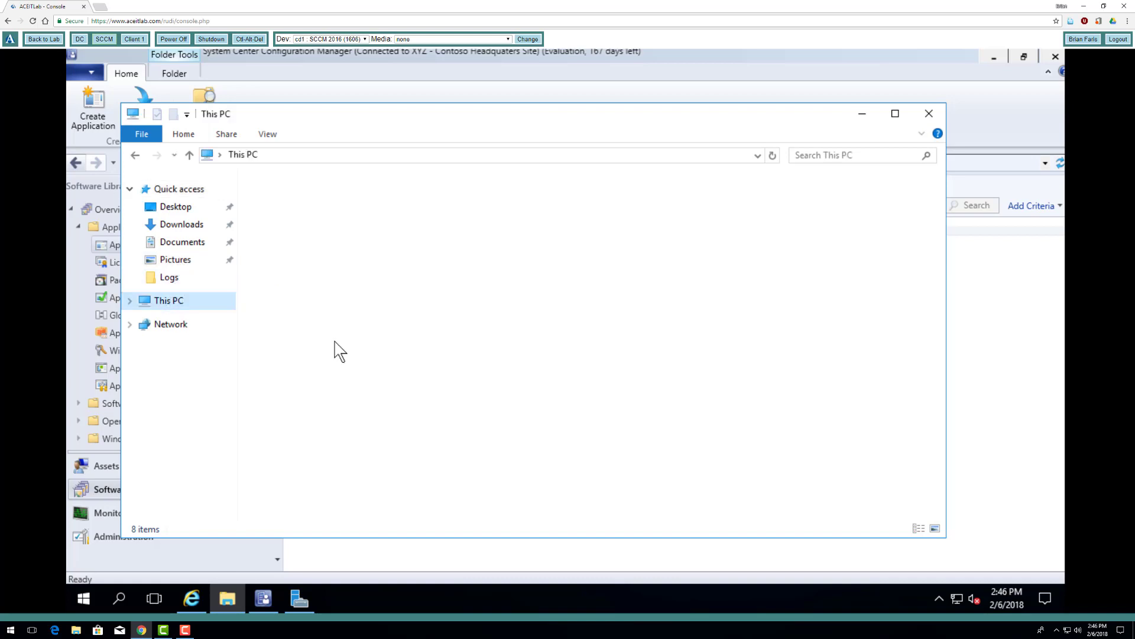
pyautogui.doubleClick(353, 309)
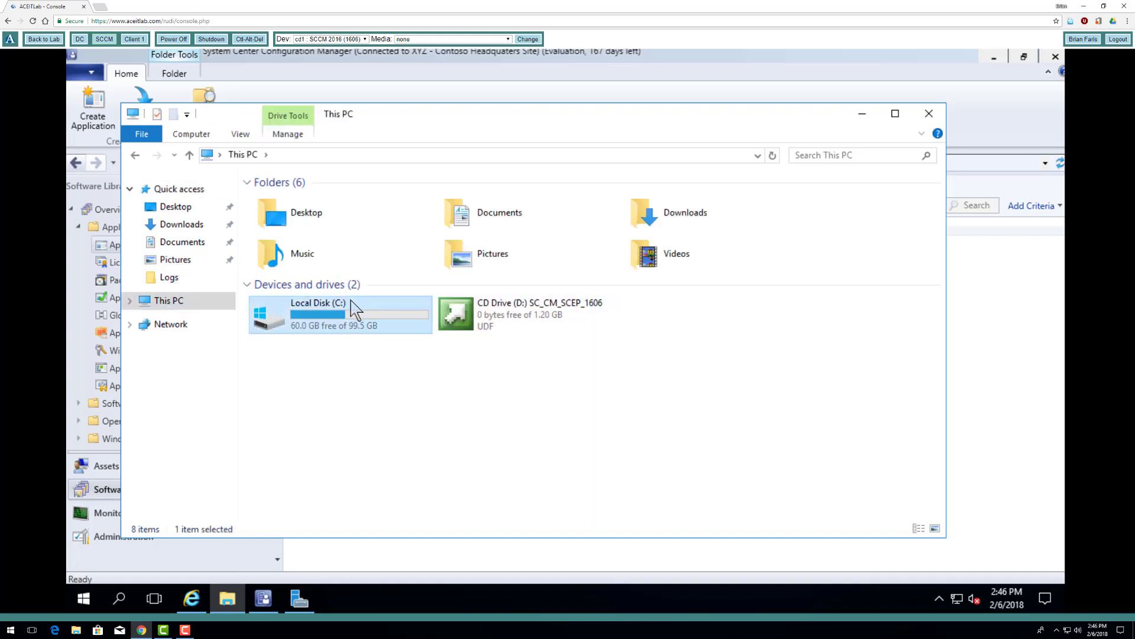
pyautogui.doubleClick(308, 355)
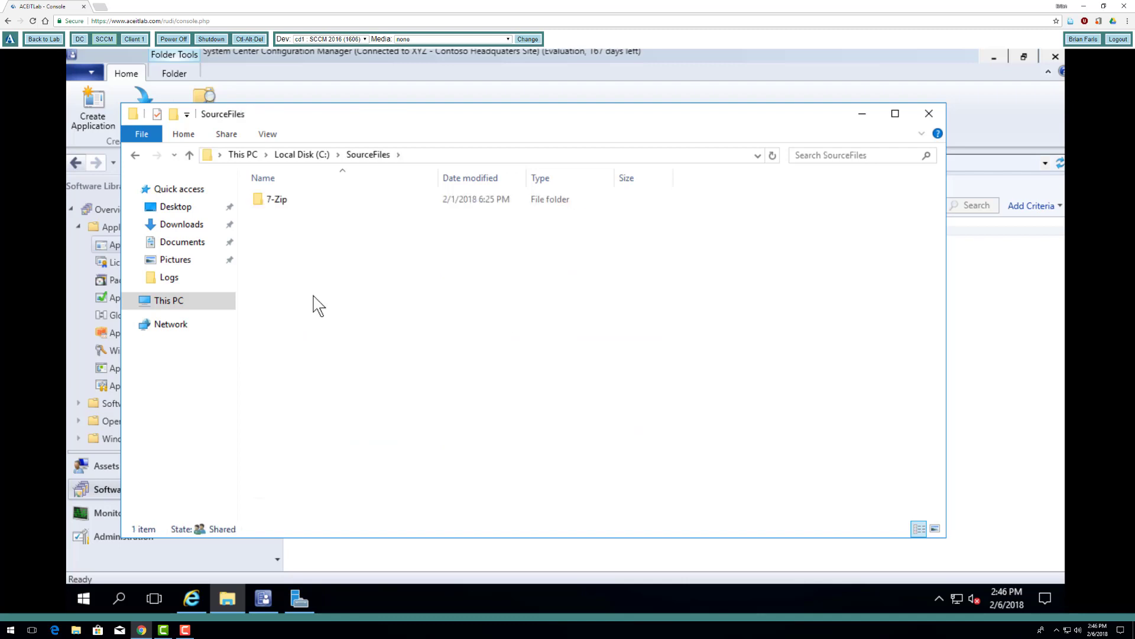
# Create a new folder named Notepad++ inside SourceFiles.
pyautogui.rightClick(313, 295)
pyautogui.moveTo(376, 474)
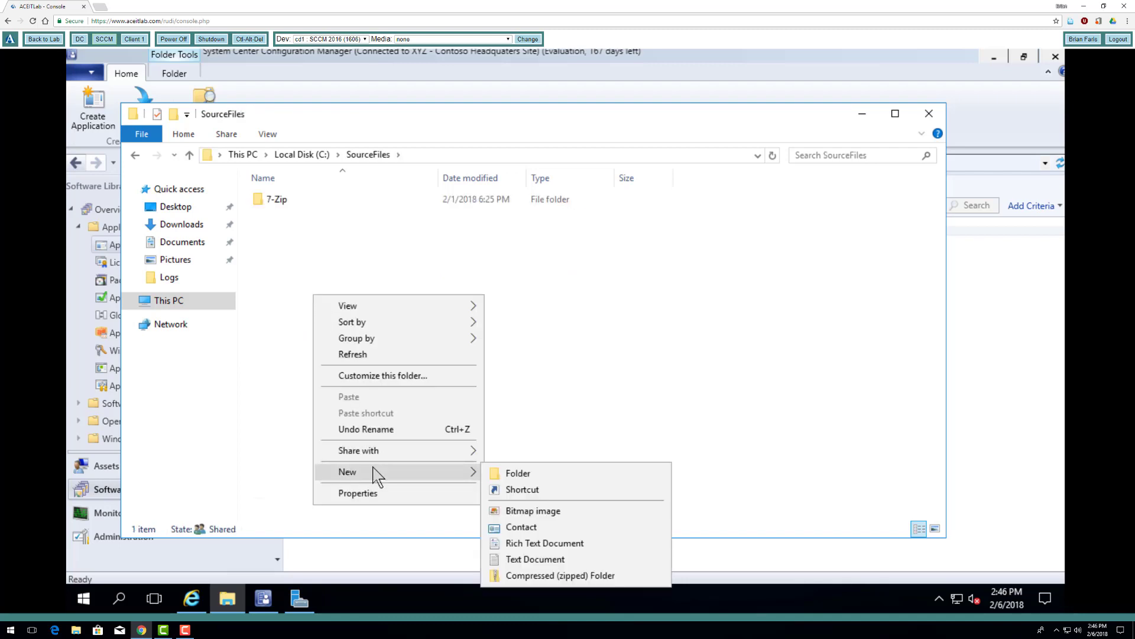
pyautogui.click(532, 474)
pyautogui.write('Note')
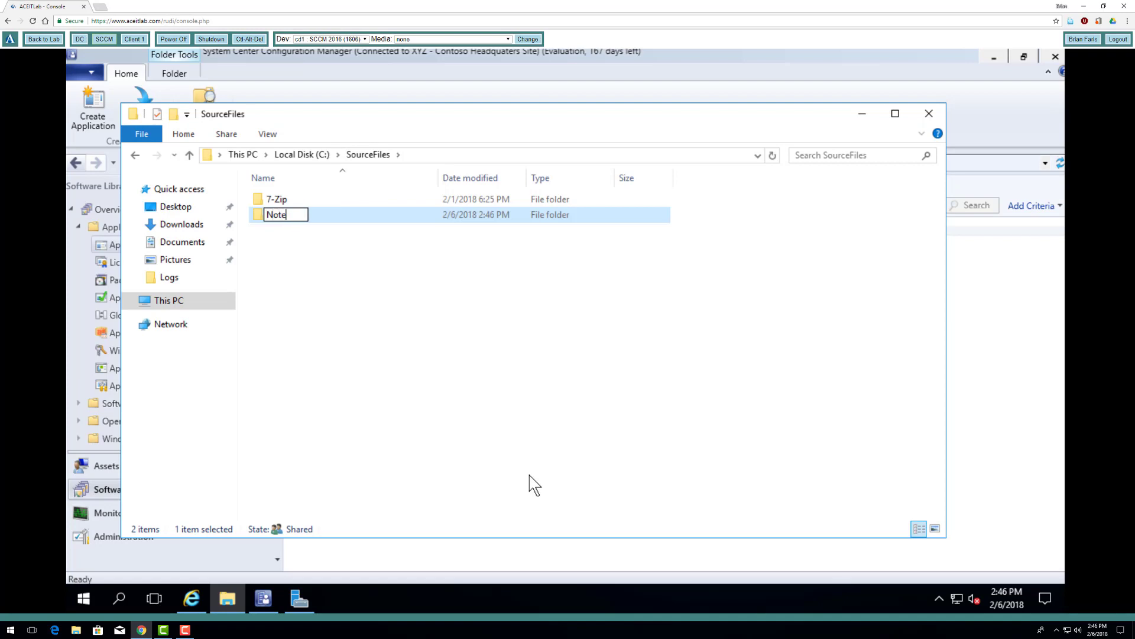
pyautogui.write('pad++')
pyautogui.press('Return')
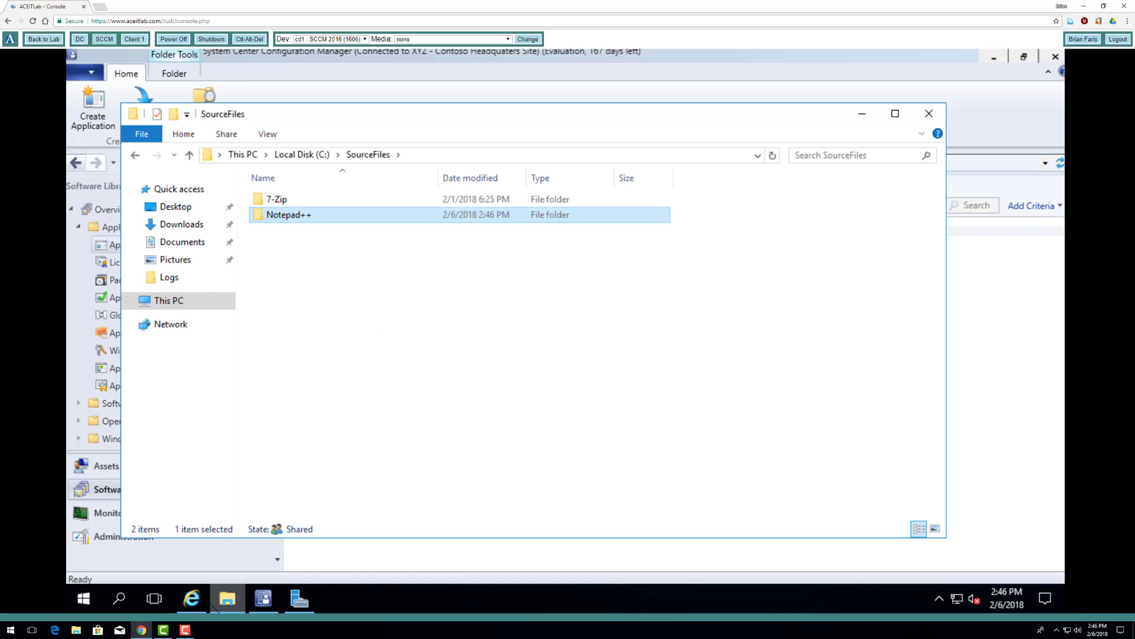
# Switch to Internet Explorer, search the web for "notepad++ msi" and open the result about the Notepad++ MSI package for Enterprise deployment.
pyautogui.click(191, 598)
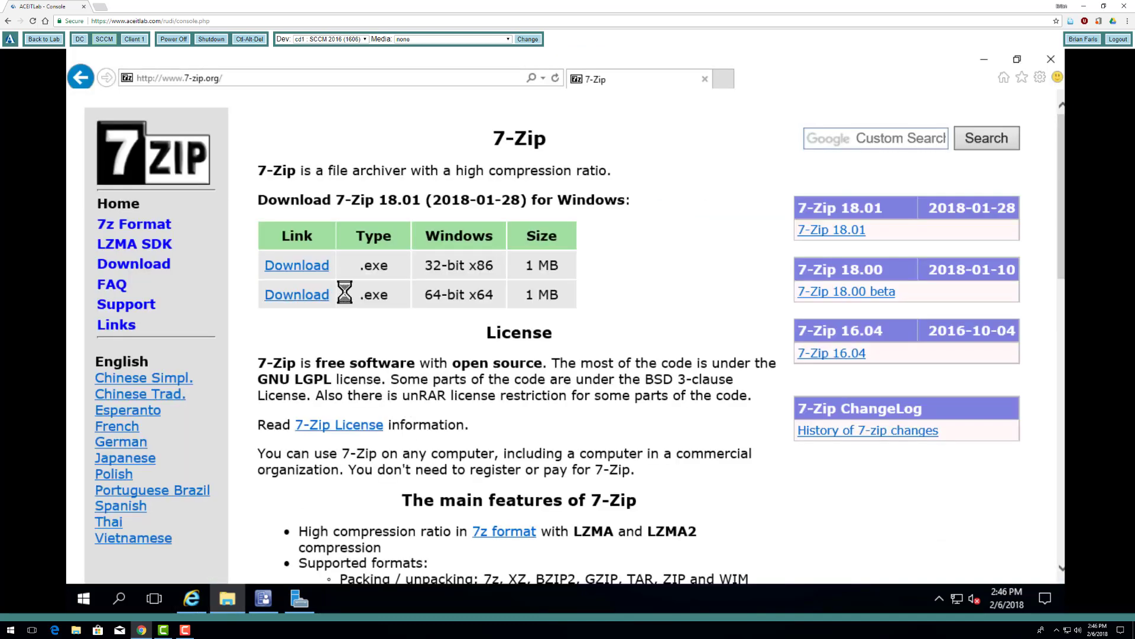
pyautogui.click(271, 78)
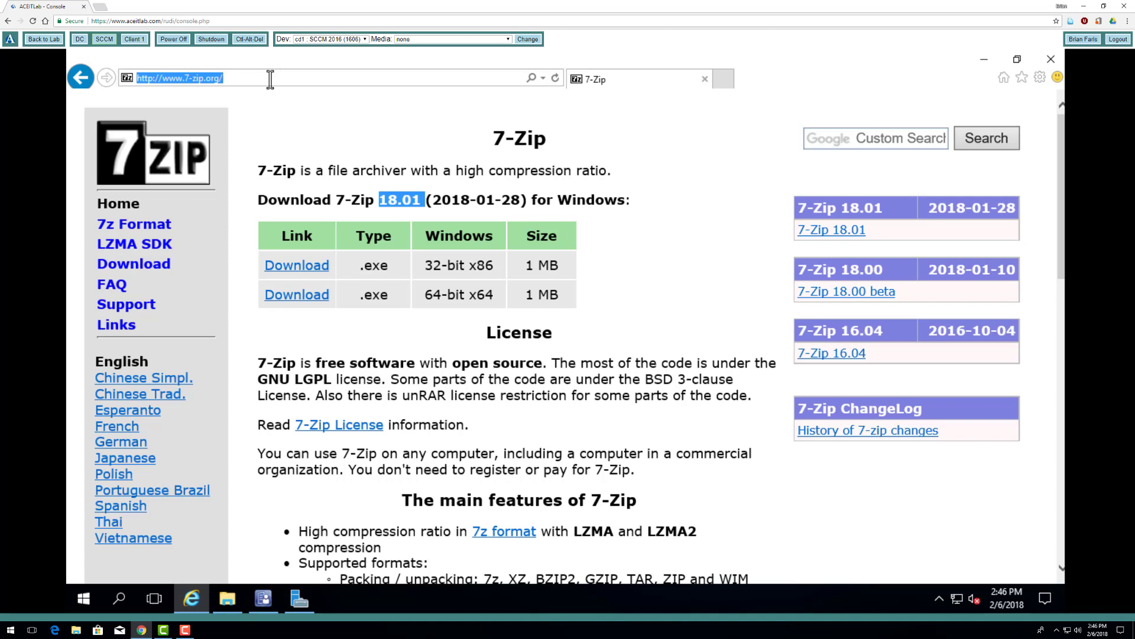
pyautogui.click(266, 78)
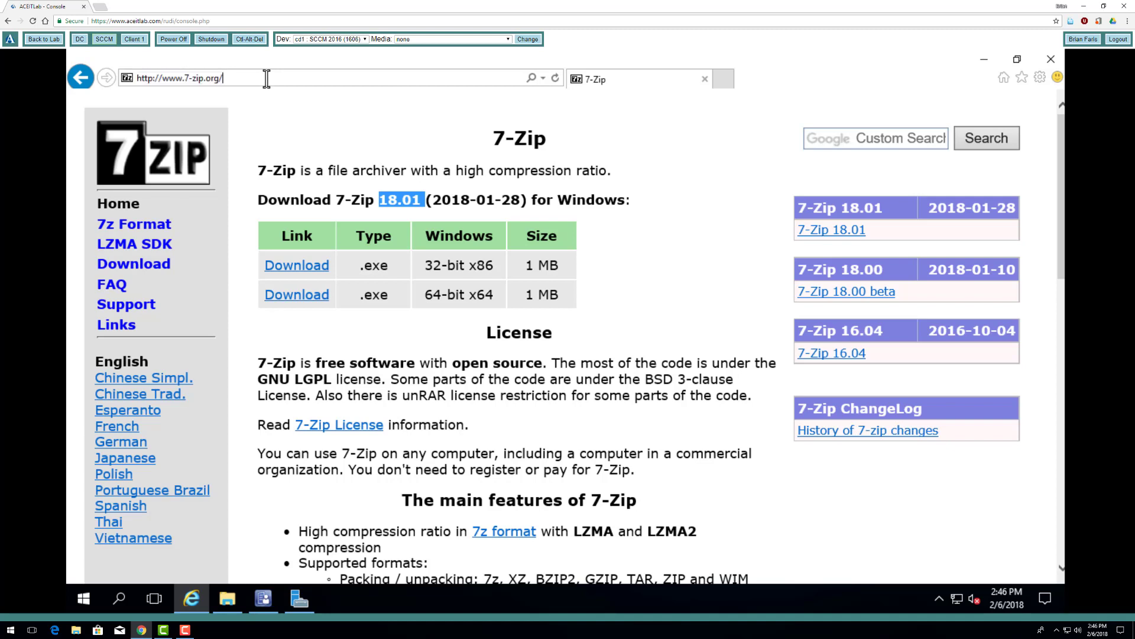
pyautogui.click(204, 78)
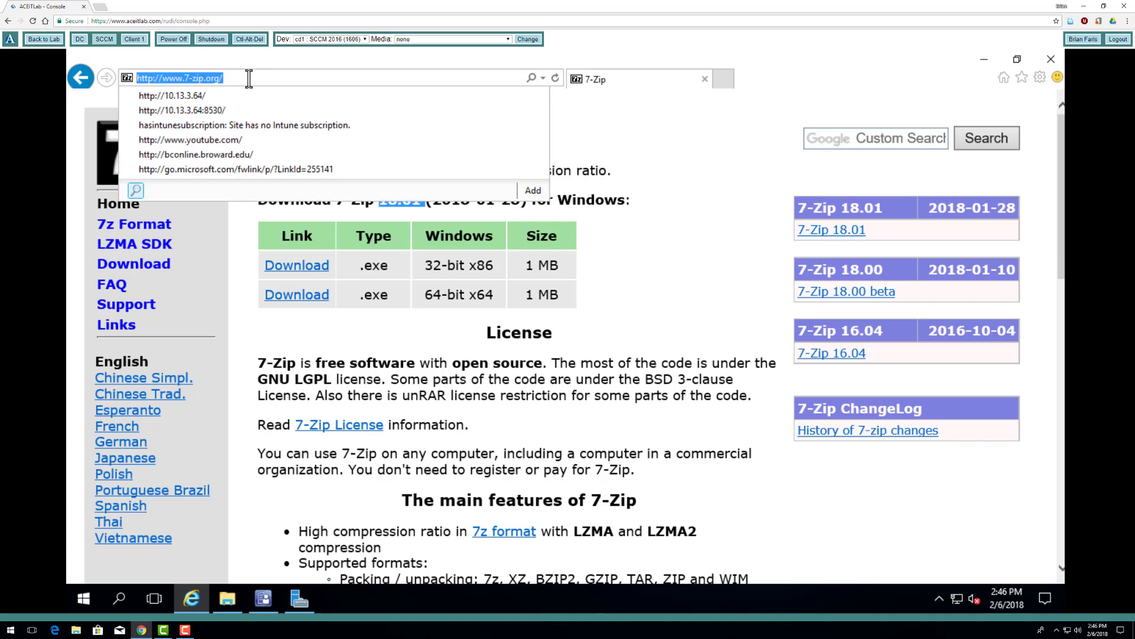
pyautogui.write('notepad++ msi')
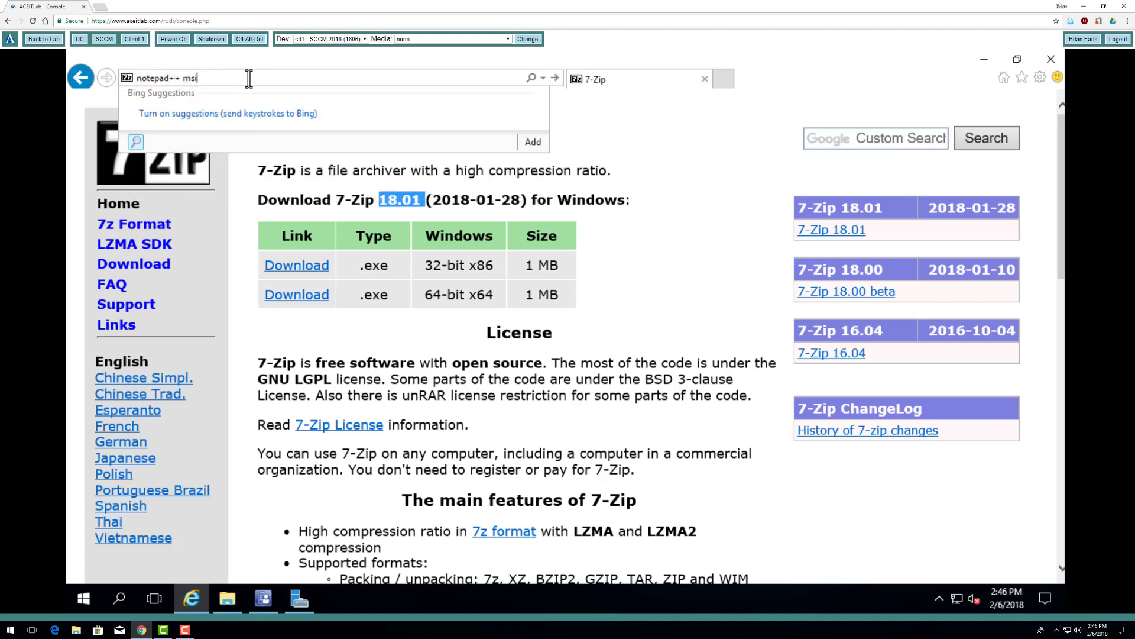
pyautogui.press('Return')
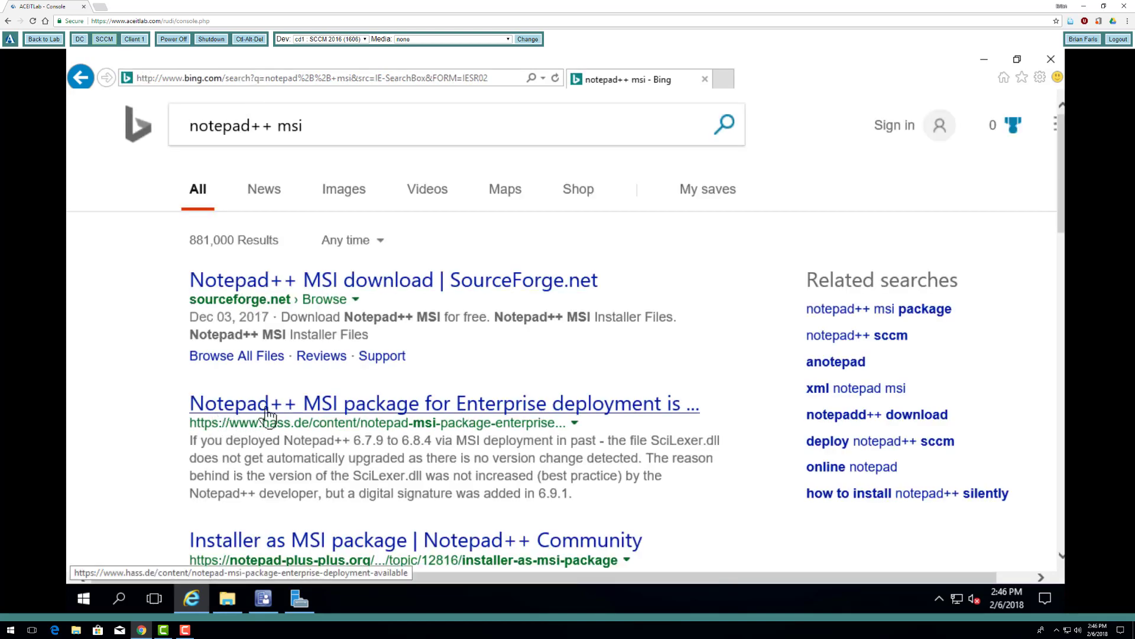
pyautogui.click(310, 413)
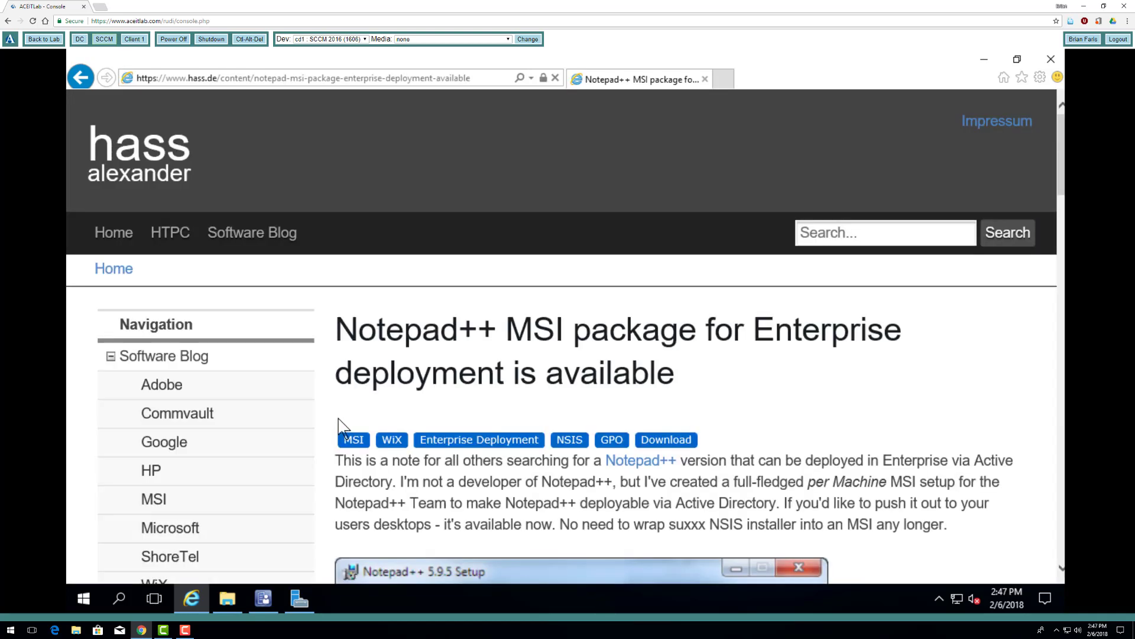
# Download the Notepad++ 7.5.4 (x86) English-setup-only MSI into the SourceFiles\Notepad++ folder and dismiss the download notification.
pyautogui.scroll(-15, 340, 426)
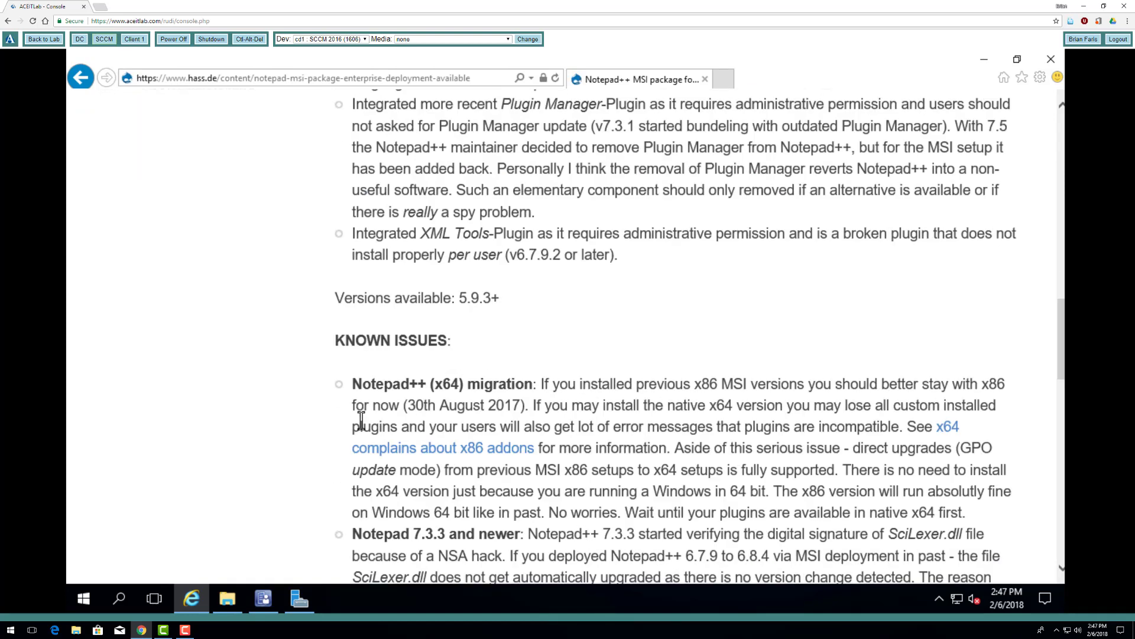
pyautogui.scroll(-15, 361, 420)
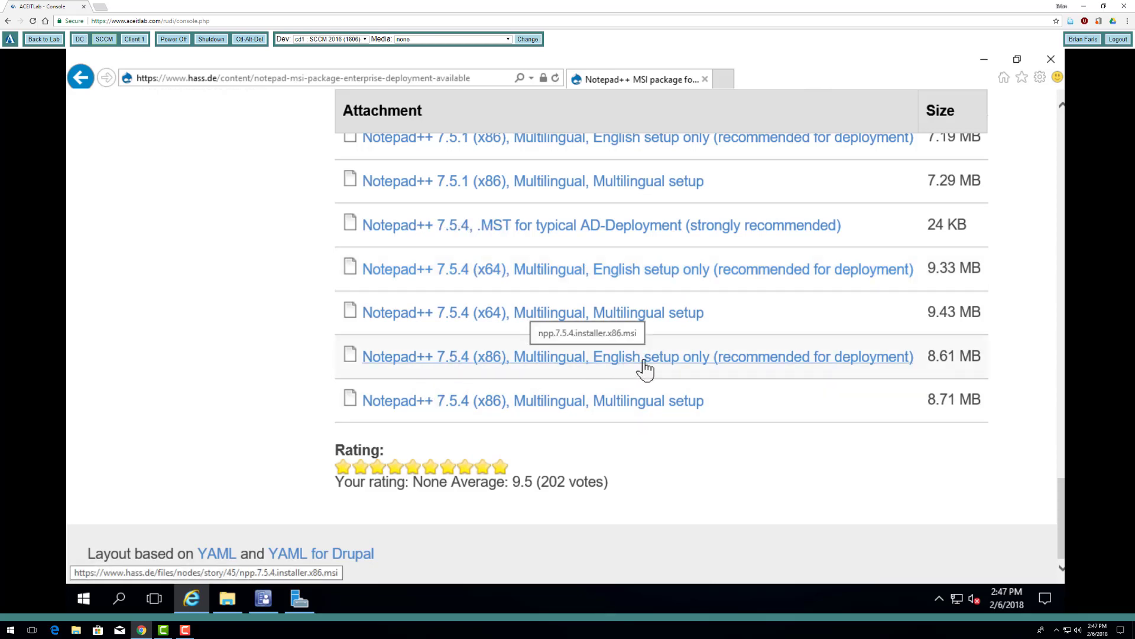
pyautogui.click(625, 371)
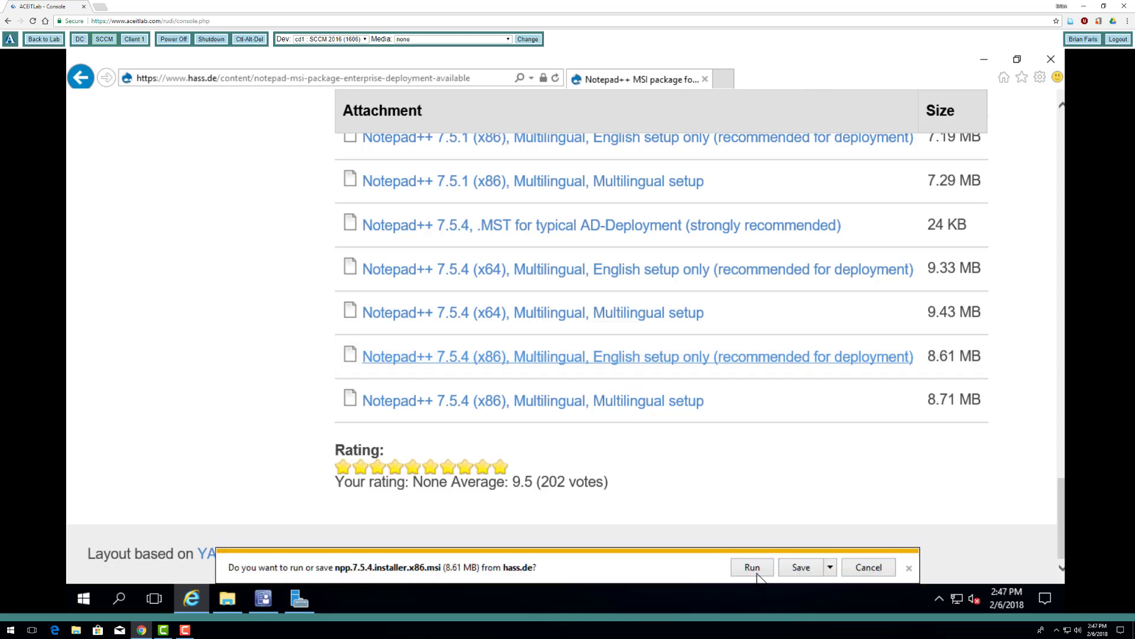
pyautogui.click(830, 571)
pyautogui.click(842, 568)
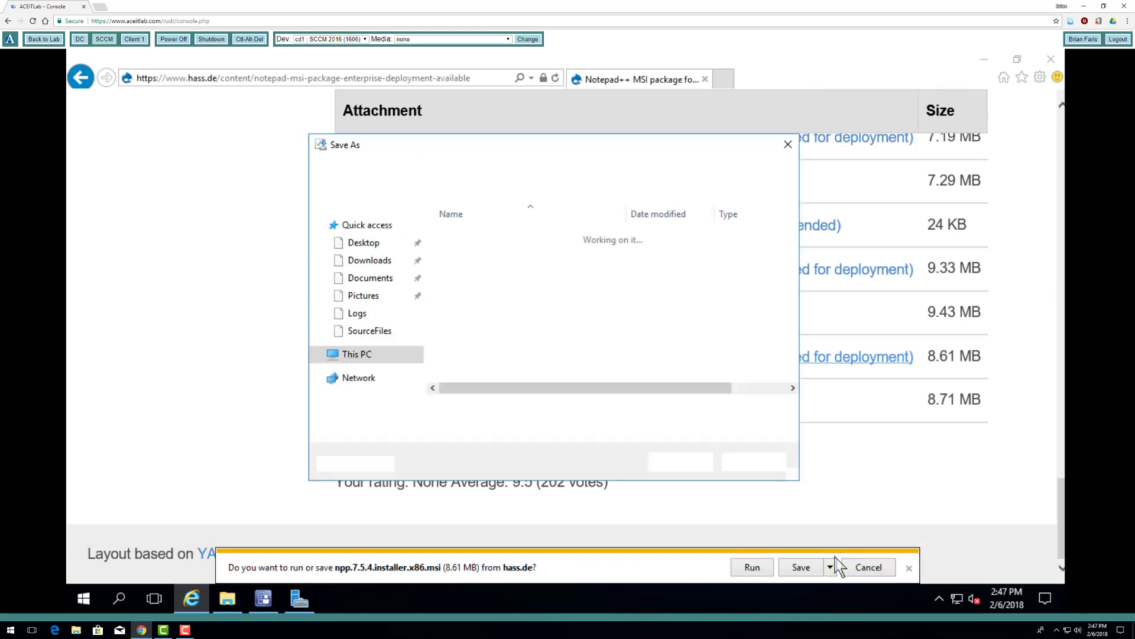
pyautogui.click(498, 170)
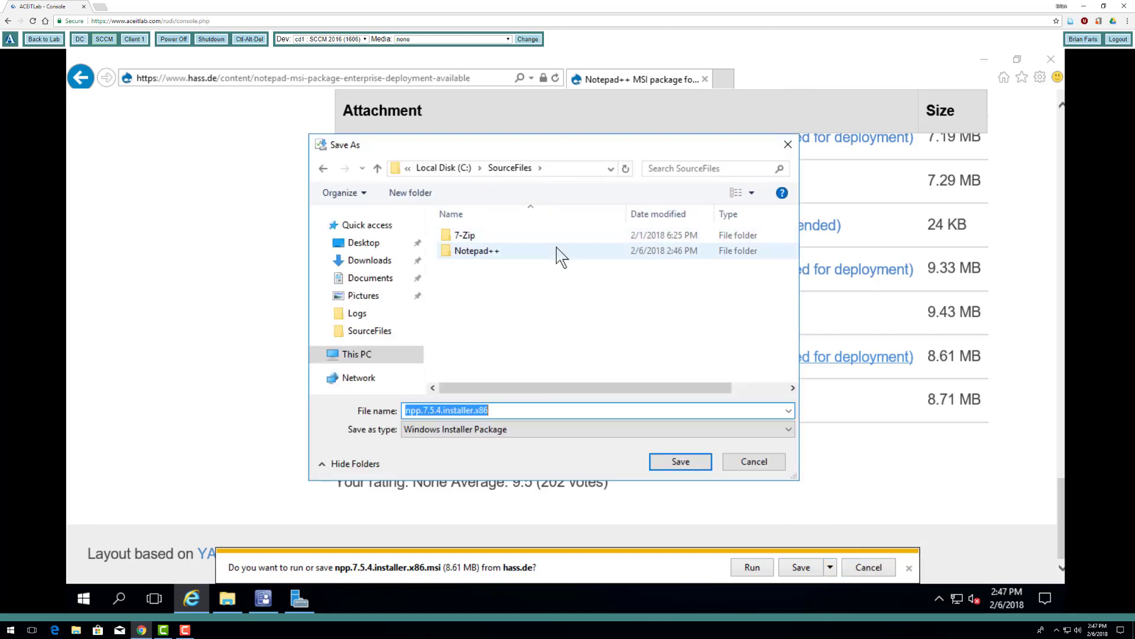
pyautogui.doubleClick(487, 251)
pyautogui.click(678, 462)
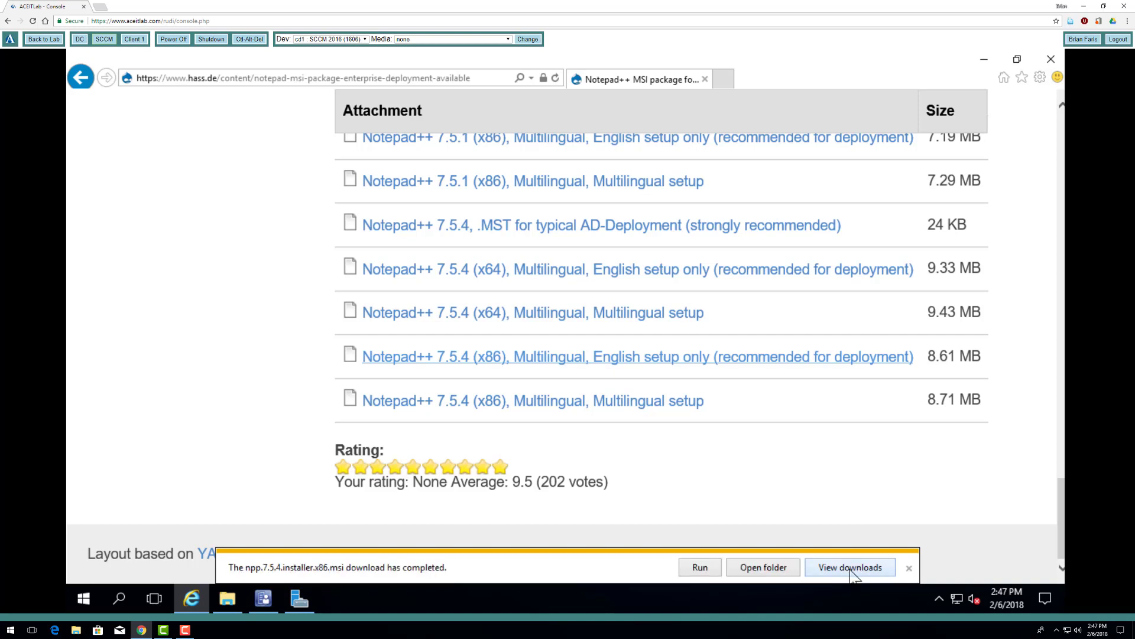
pyautogui.click(909, 569)
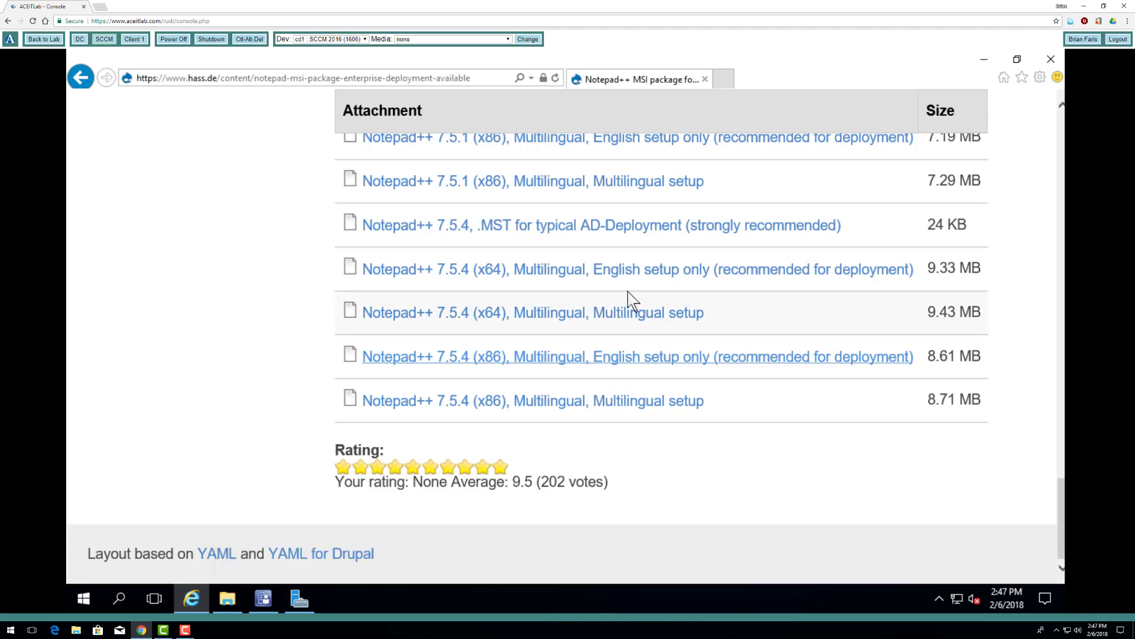
# Download the Notepad++ 7.5.4 (x64) English-setup-only MSI into the SourceFiles\Notepad++ folder and dismiss the download notification.
pyautogui.click(582, 276)
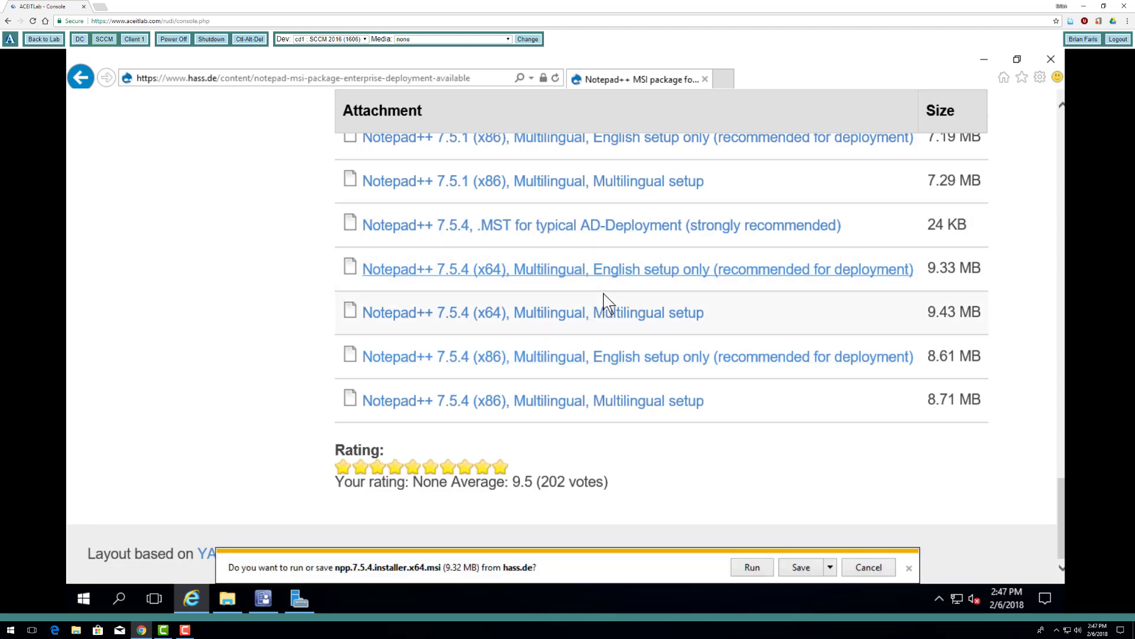
pyautogui.click(830, 567)
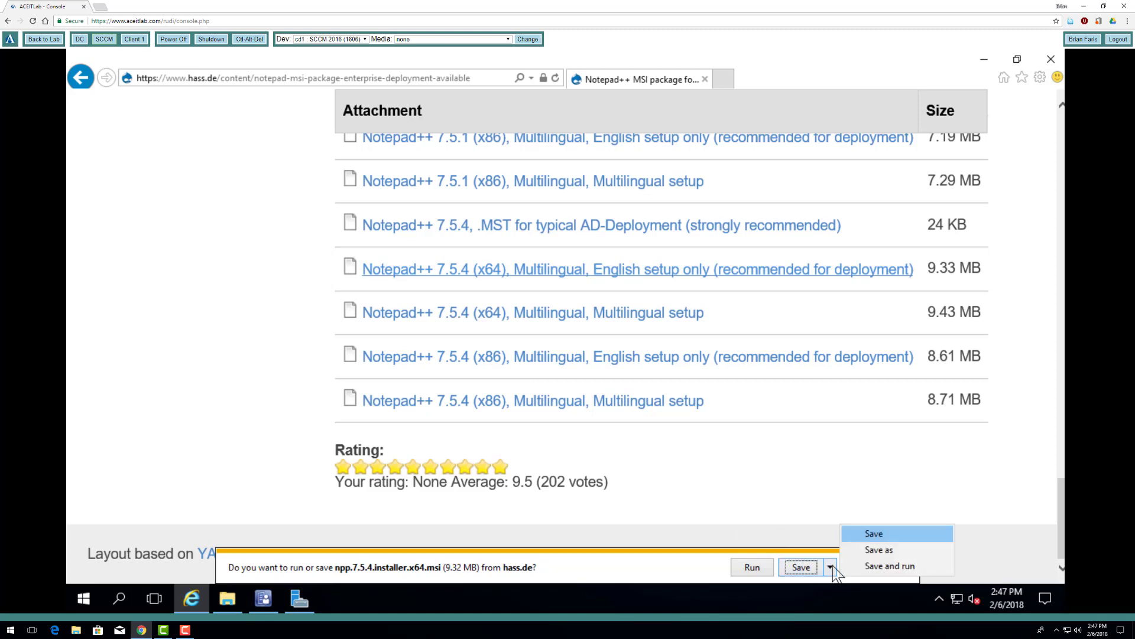
pyautogui.click(860, 551)
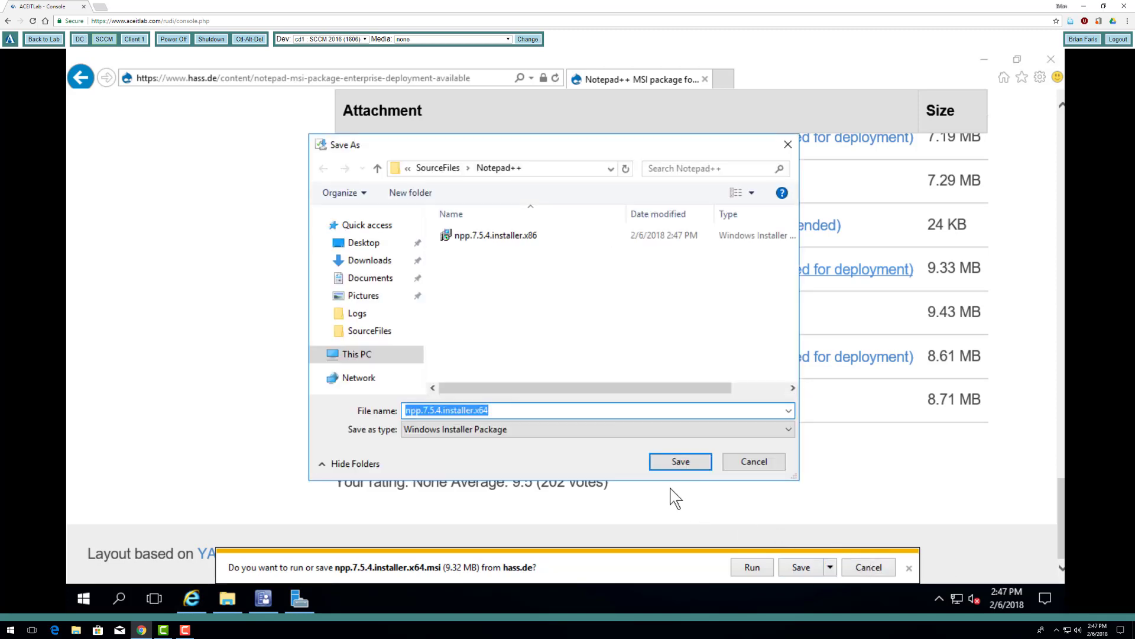
pyautogui.click(677, 465)
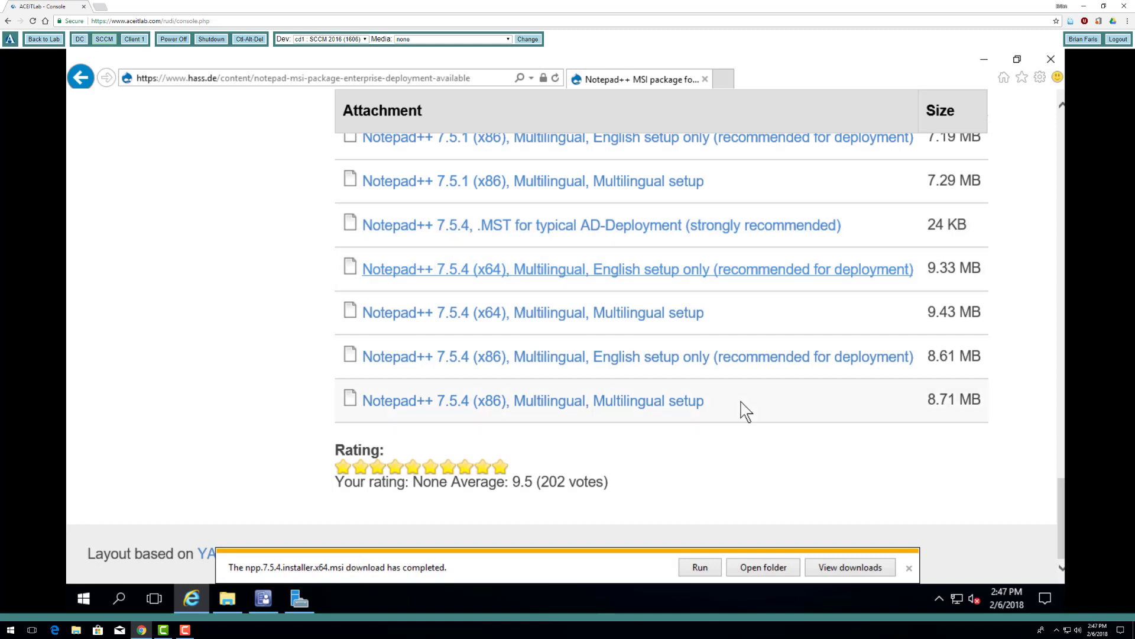
pyautogui.click(909, 568)
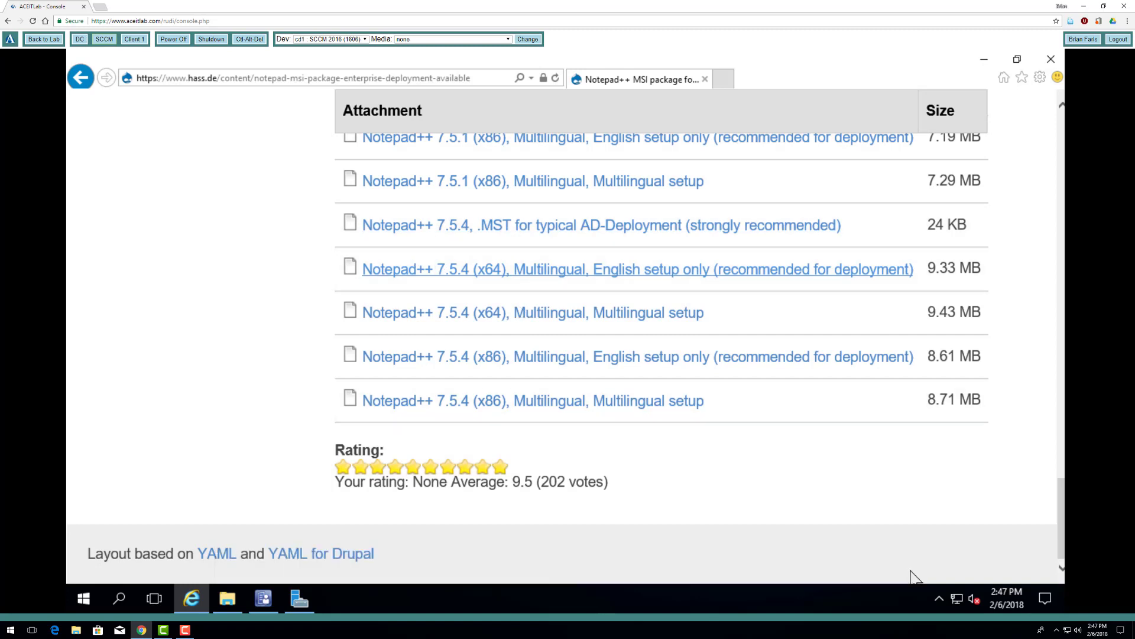
# Search the web for "notepad++" and open the Download page of the official Notepad++ site.
pyautogui.click(334, 72)
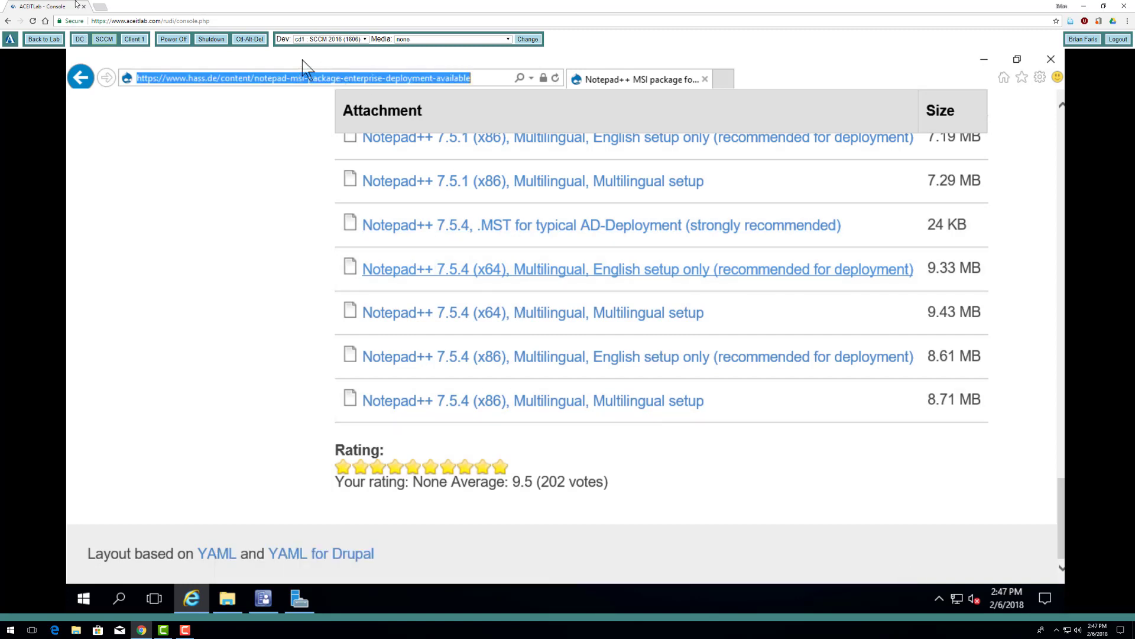
pyautogui.write('notepad++')
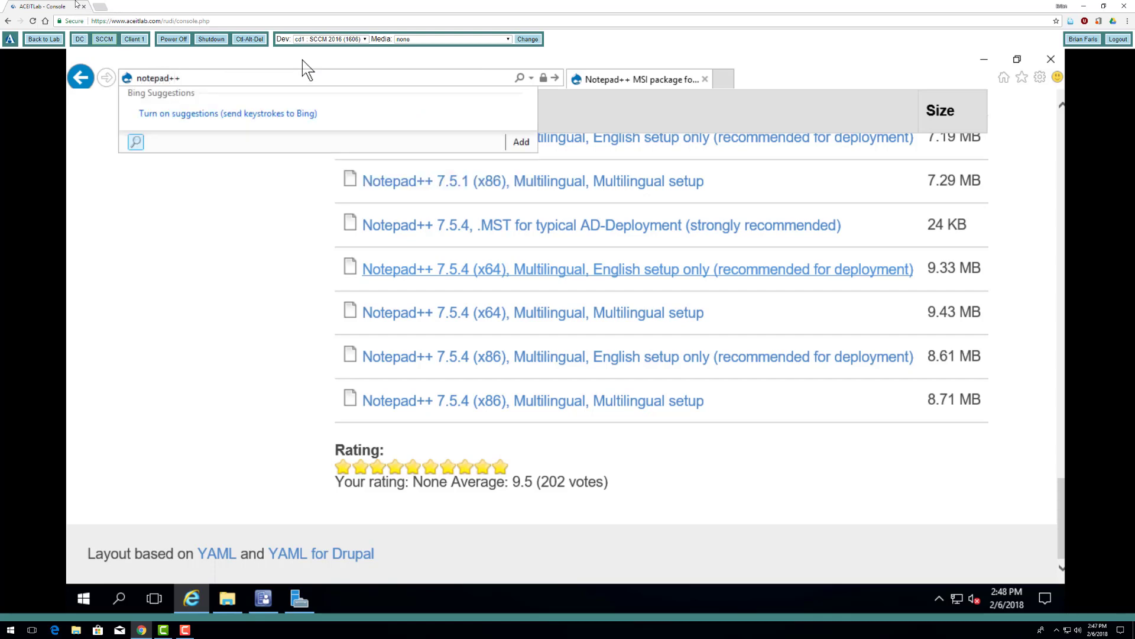
pyautogui.press('Return')
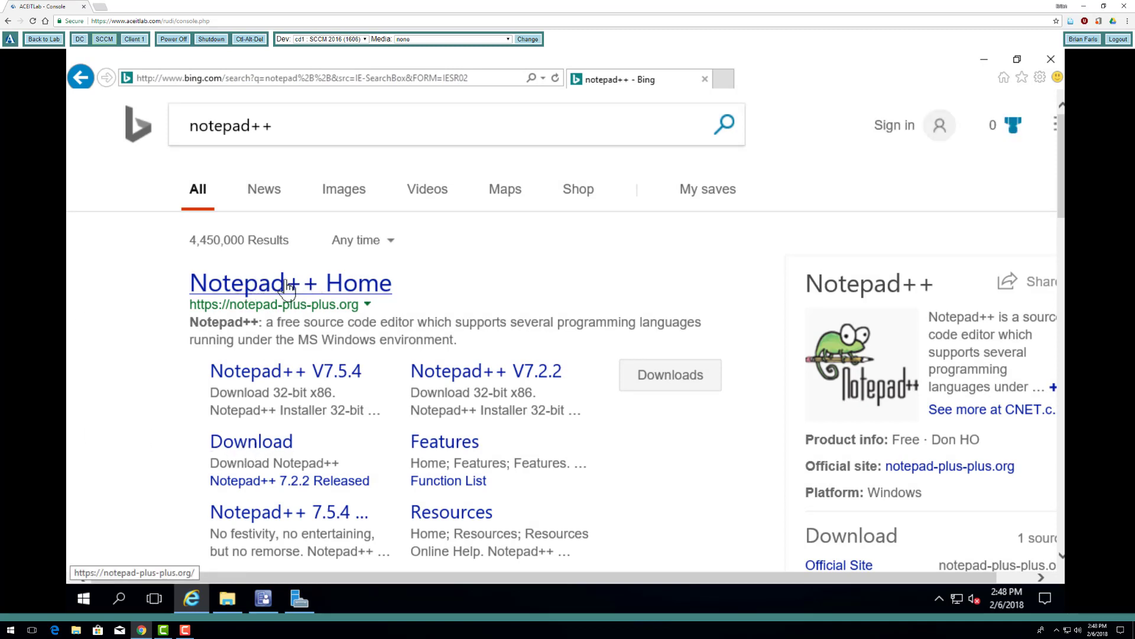
pyautogui.click(252, 445)
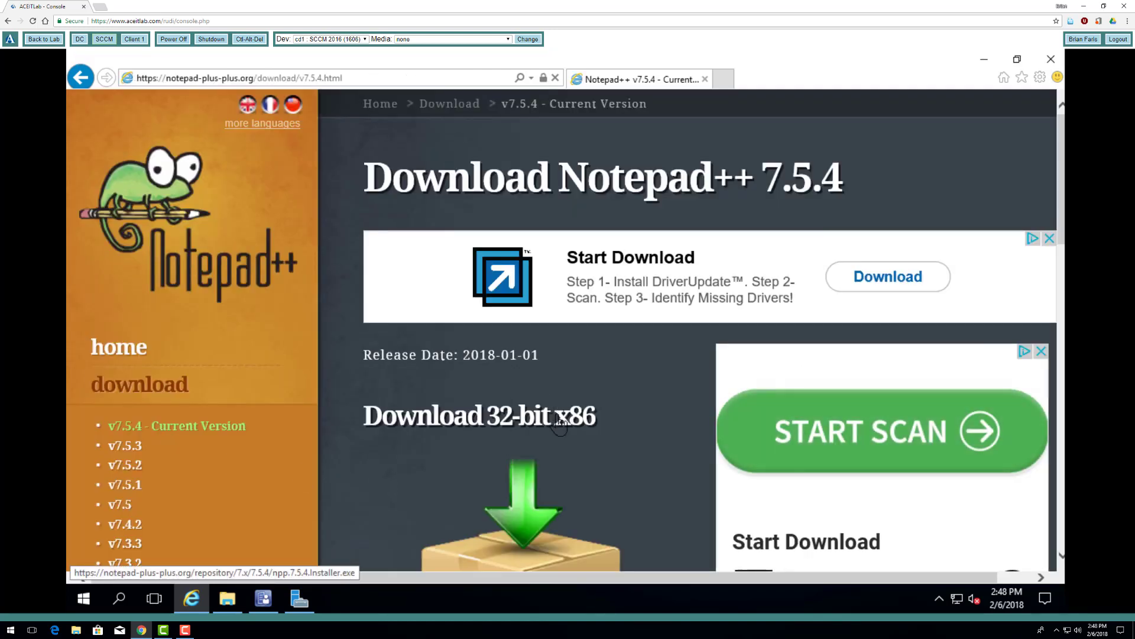
# Download the Notepad++ Installer 32-bit x86 as npp.7.5.4.Installer.exe into the SourceFiles\Notepad++ folder.
pyautogui.scroll(-5, 559, 424)
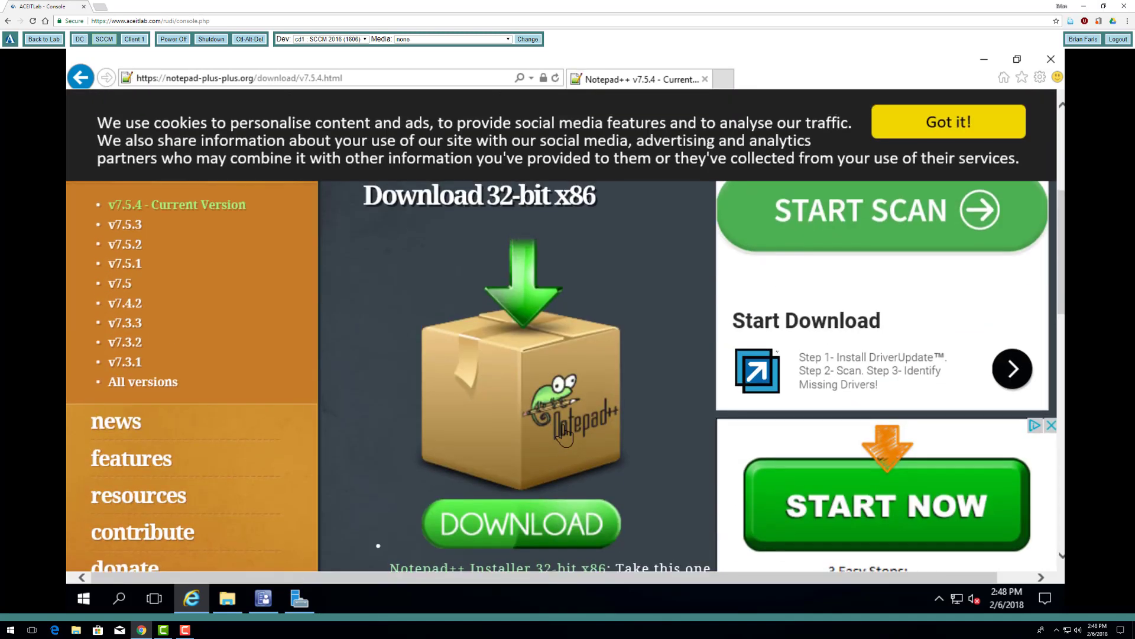
pyautogui.scroll(-1, 565, 436)
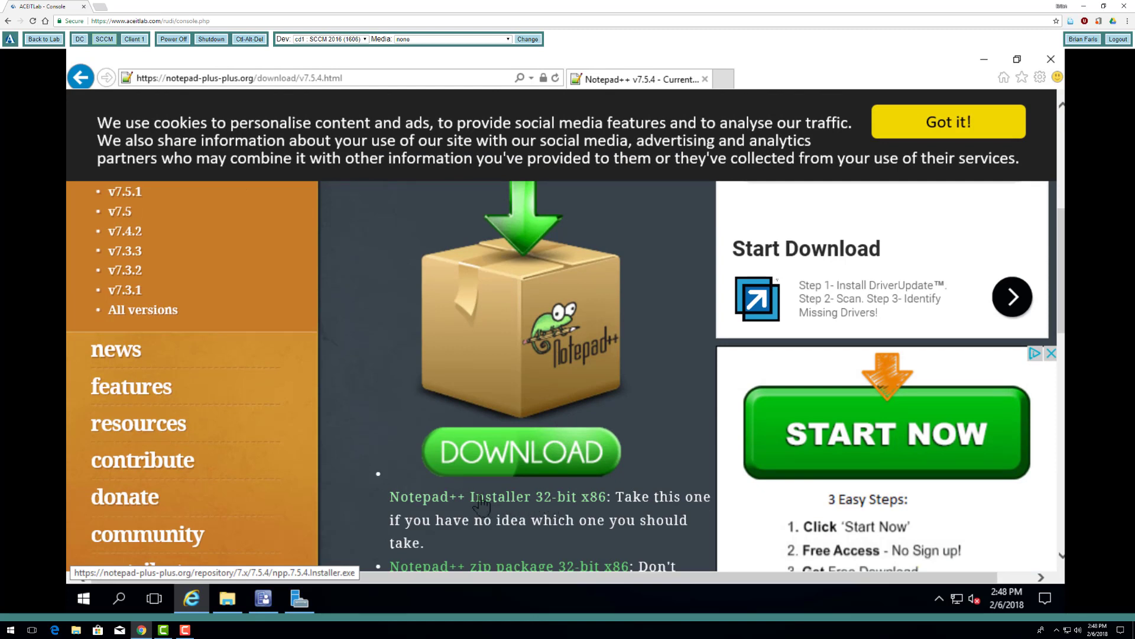
pyautogui.click(585, 504)
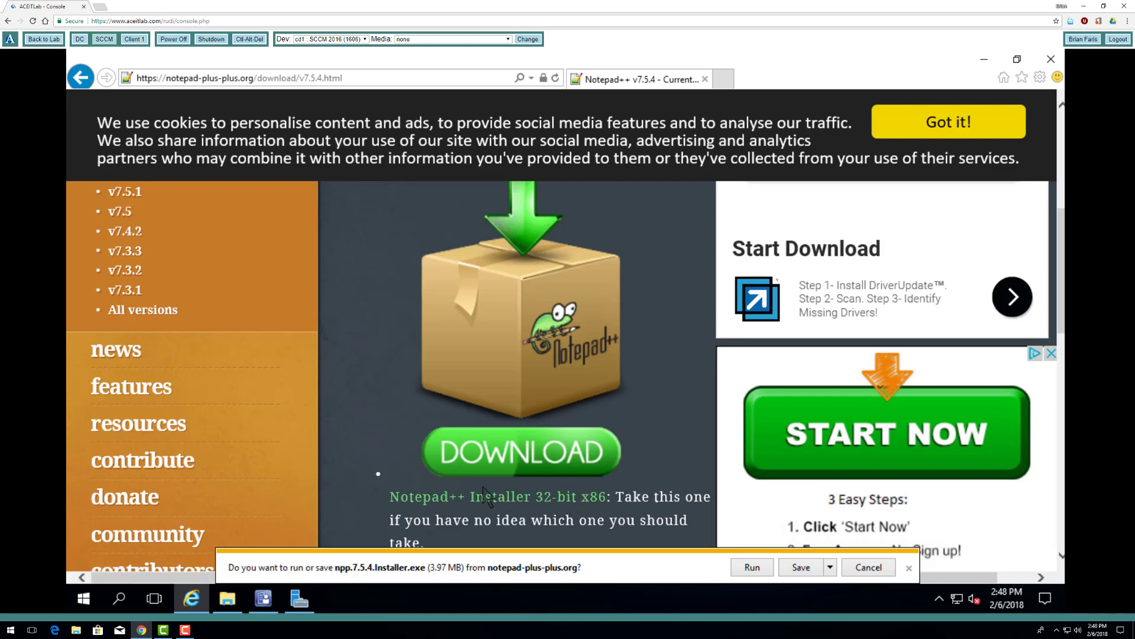
pyautogui.click(831, 568)
pyautogui.click(883, 552)
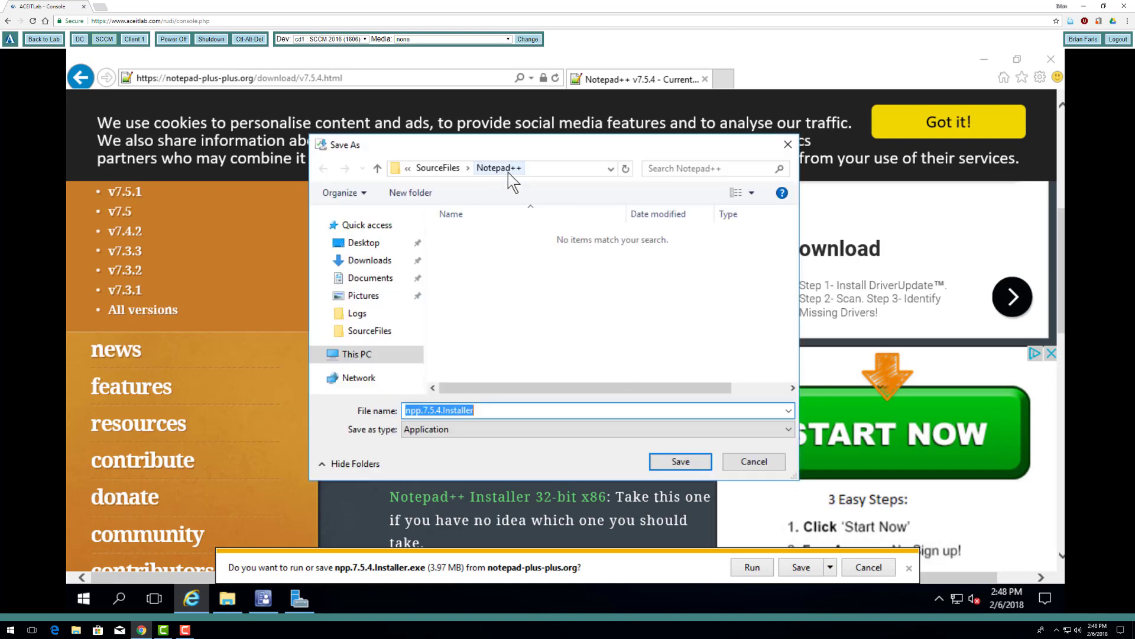
pyautogui.click(680, 462)
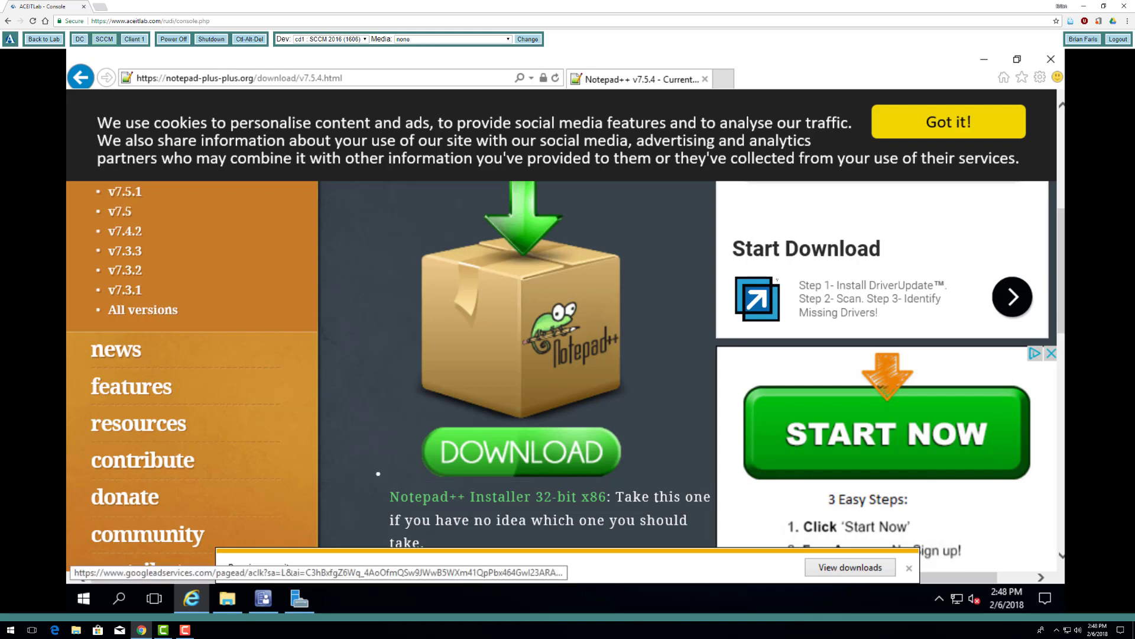
# Check the downloaded installers in the SourceFiles\Notepad++ folder, and close File Explorer and the browser to return to Configuration Manager.
pyautogui.click(909, 569)
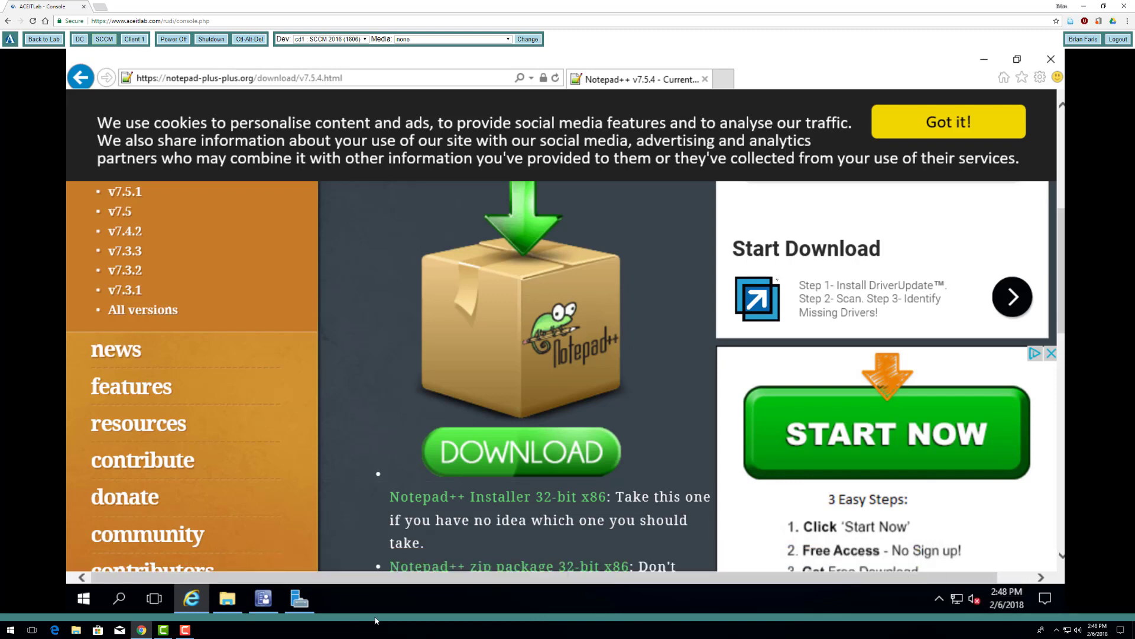
pyautogui.click(227, 599)
pyautogui.doubleClick(273, 216)
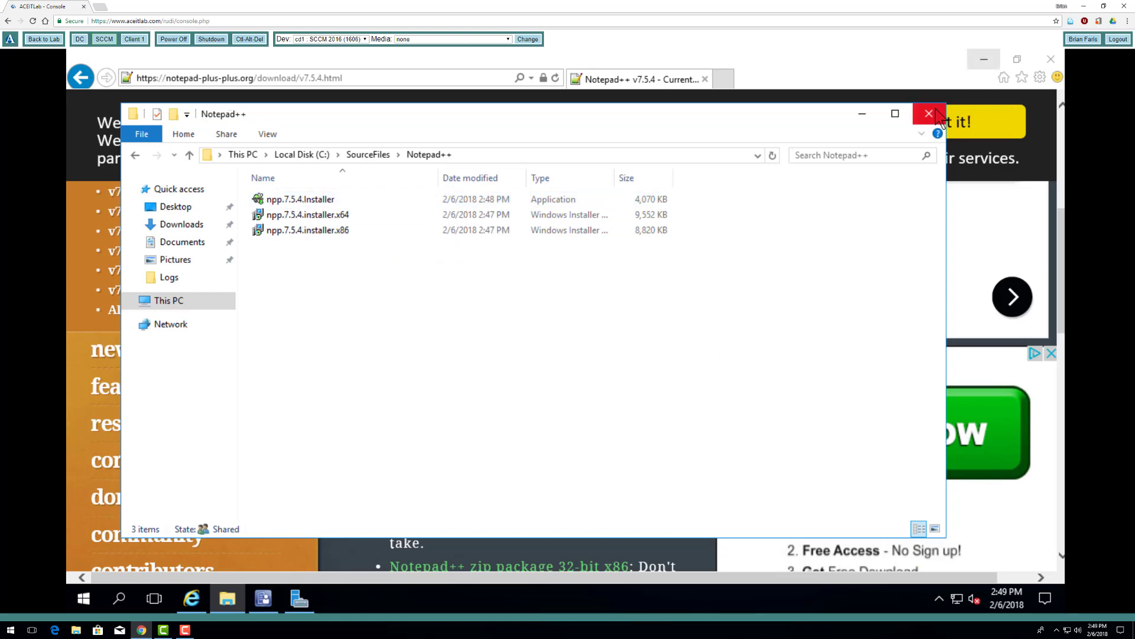
pyautogui.click(929, 113)
pyautogui.click(1051, 59)
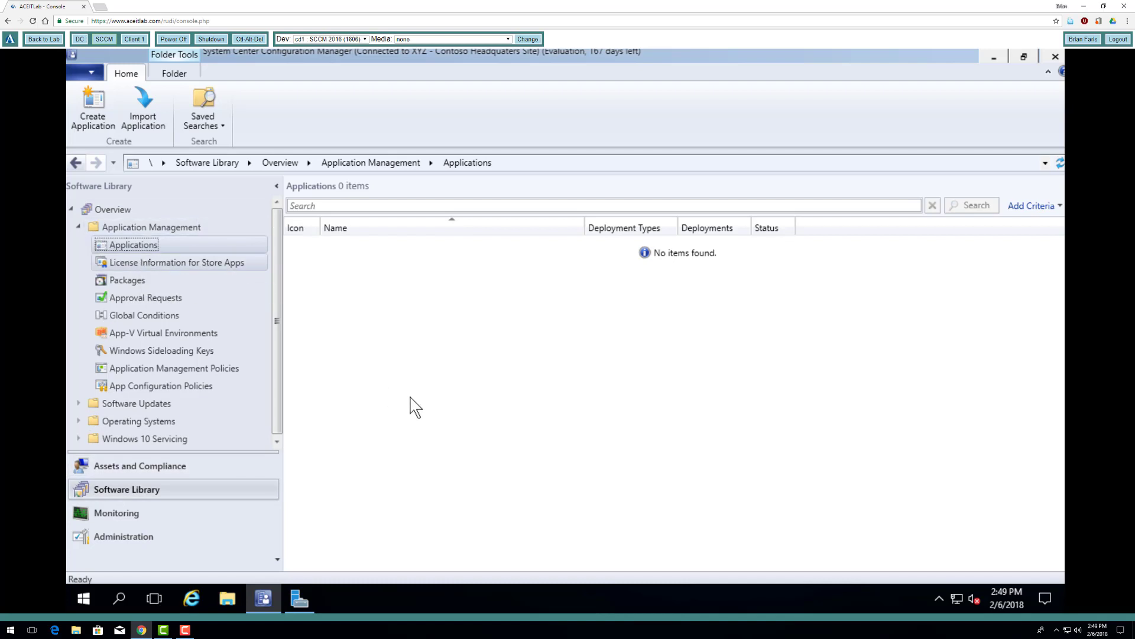
# Start creating an application from a Windows Installer (*.msi file) and enter \\sccm\SourceFiles as the beginning of its location.
pyautogui.rightClick(162, 255)
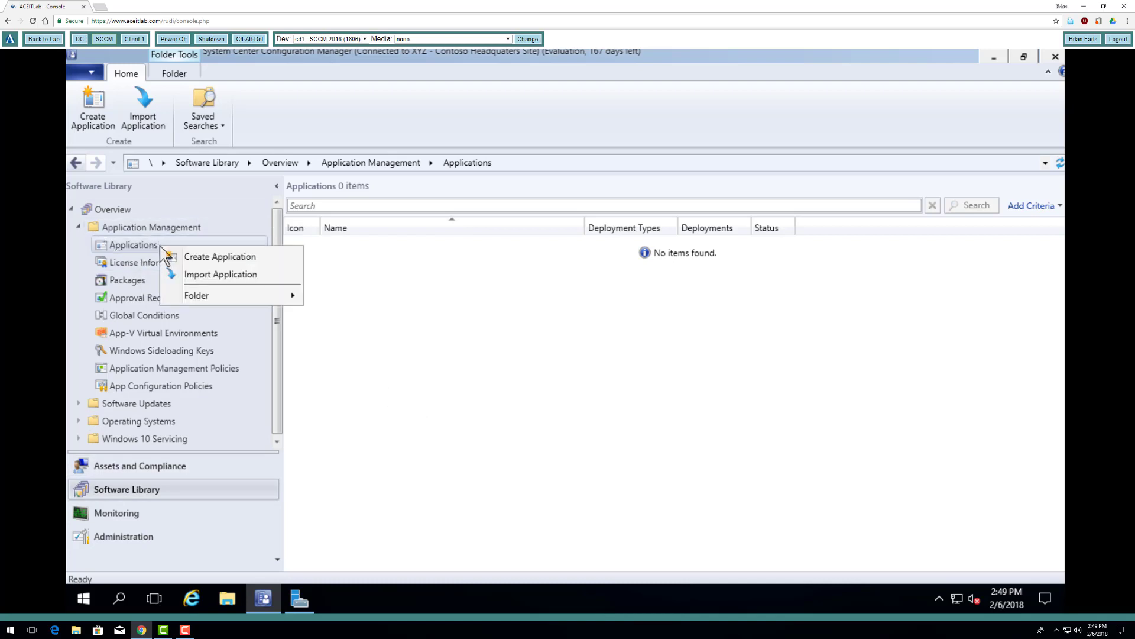
pyautogui.click(431, 325)
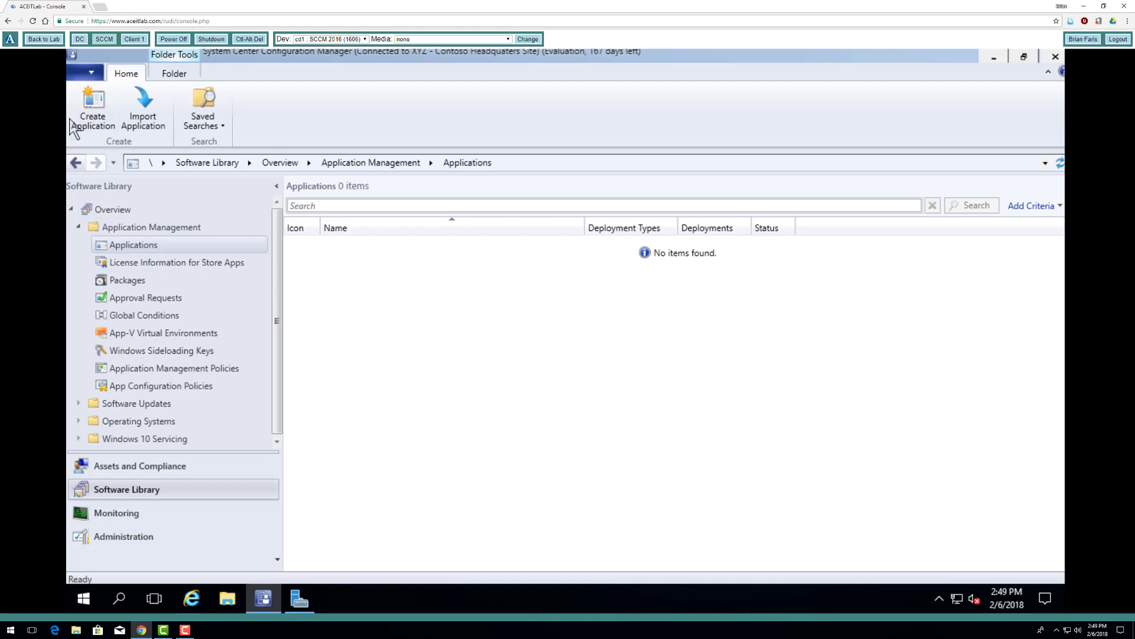
pyautogui.click(93, 114)
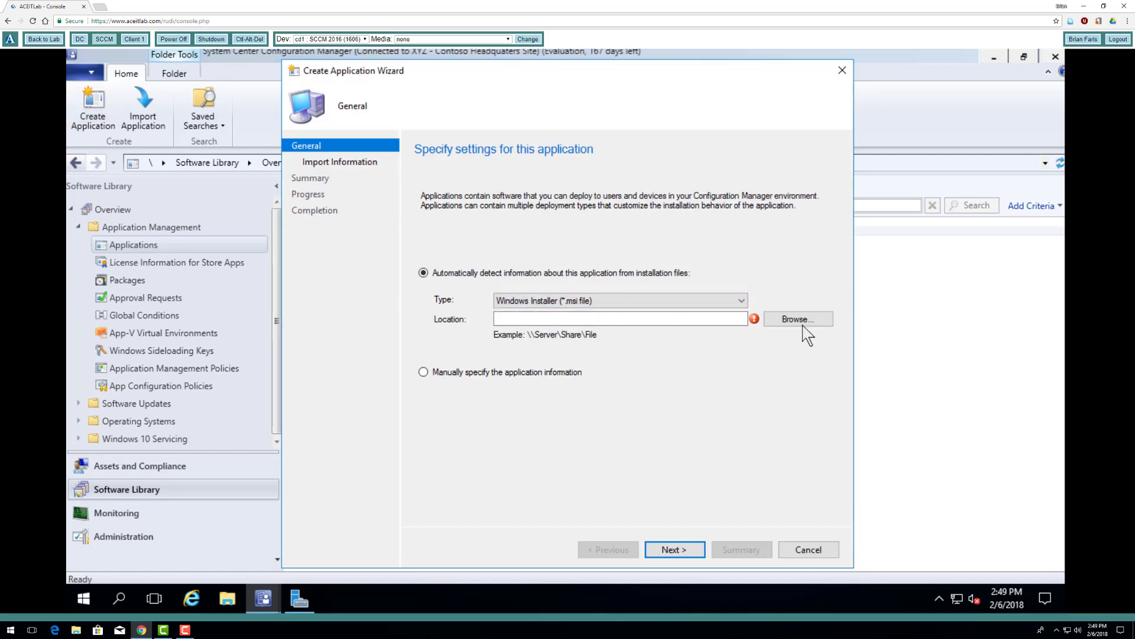
pyautogui.click(731, 319)
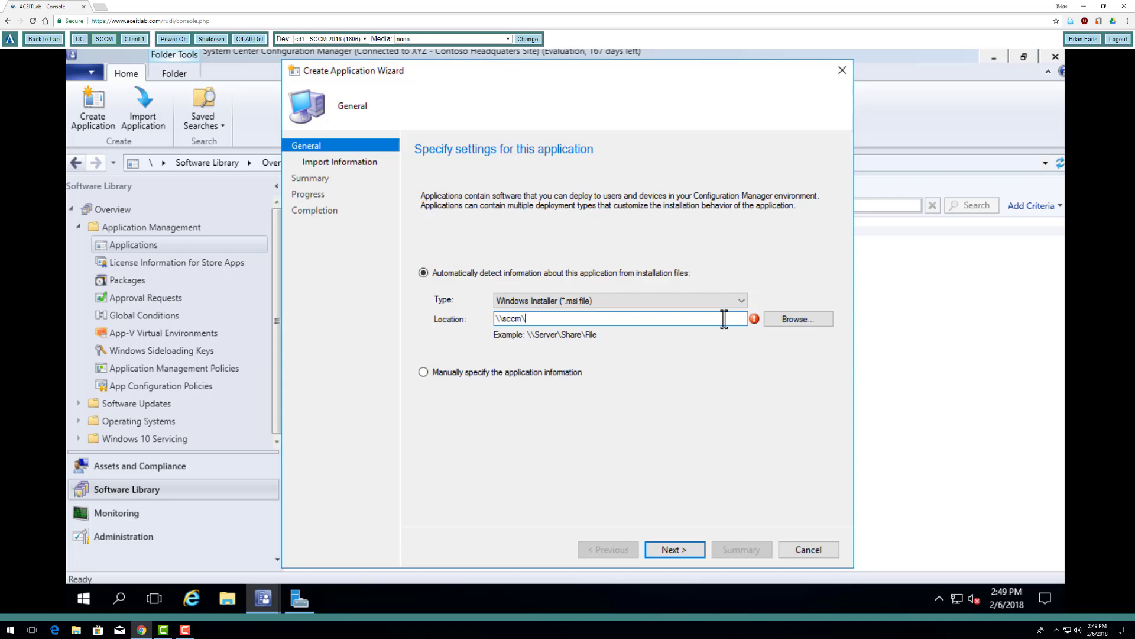
pyautogui.press('Down')
pyautogui.press('Down')
pyautogui.press('Down')
pyautogui.press('Down')
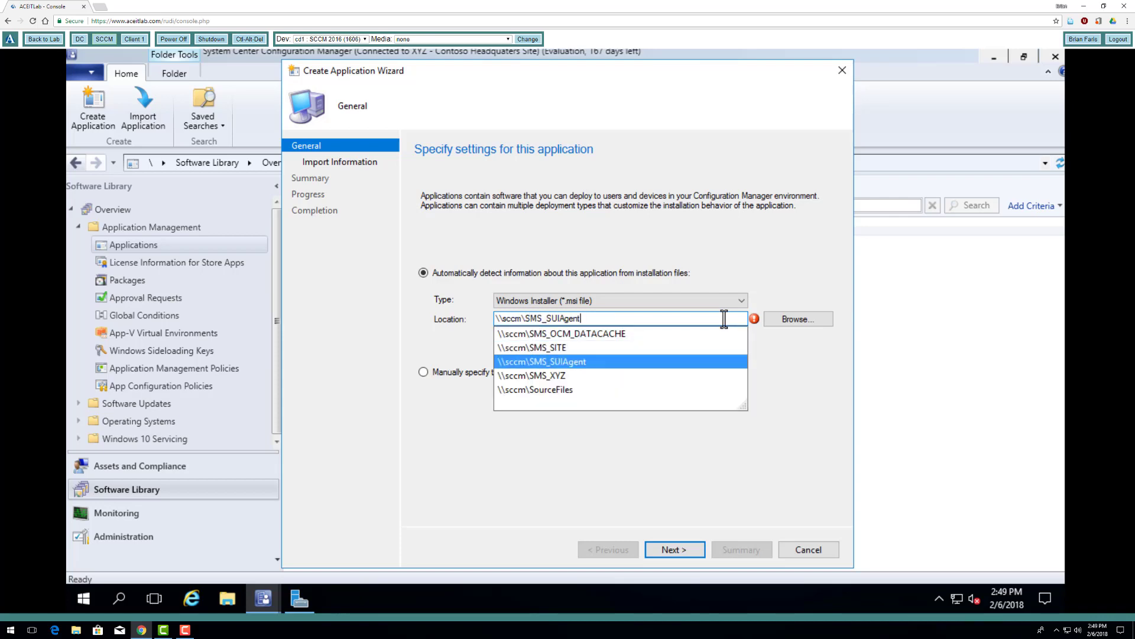
pyautogui.press('Down')
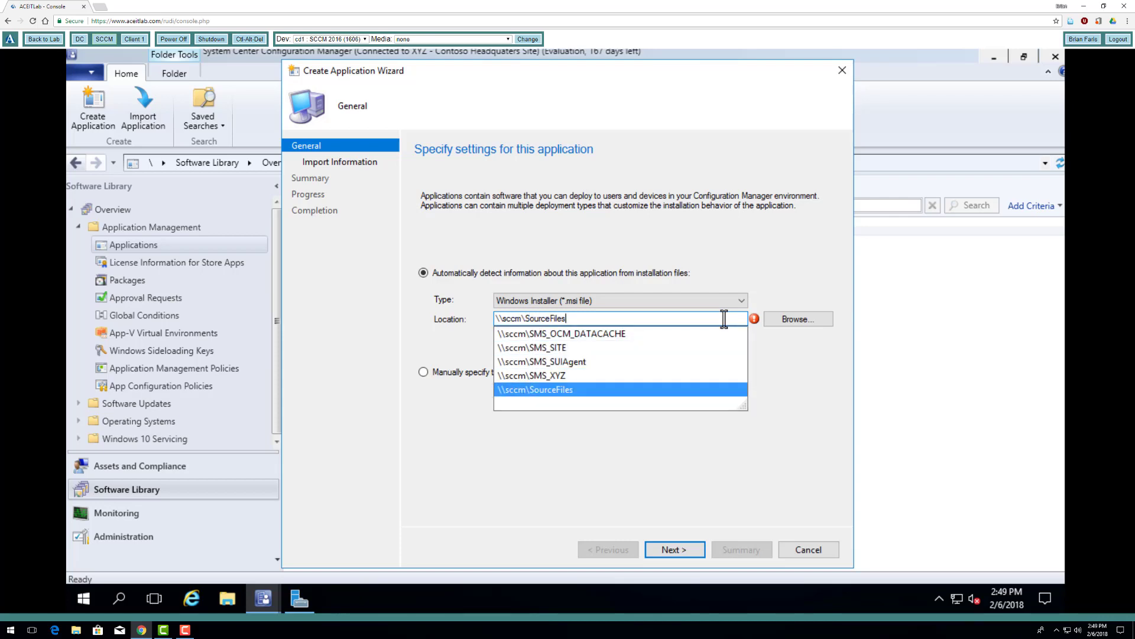
pyautogui.press('Return')
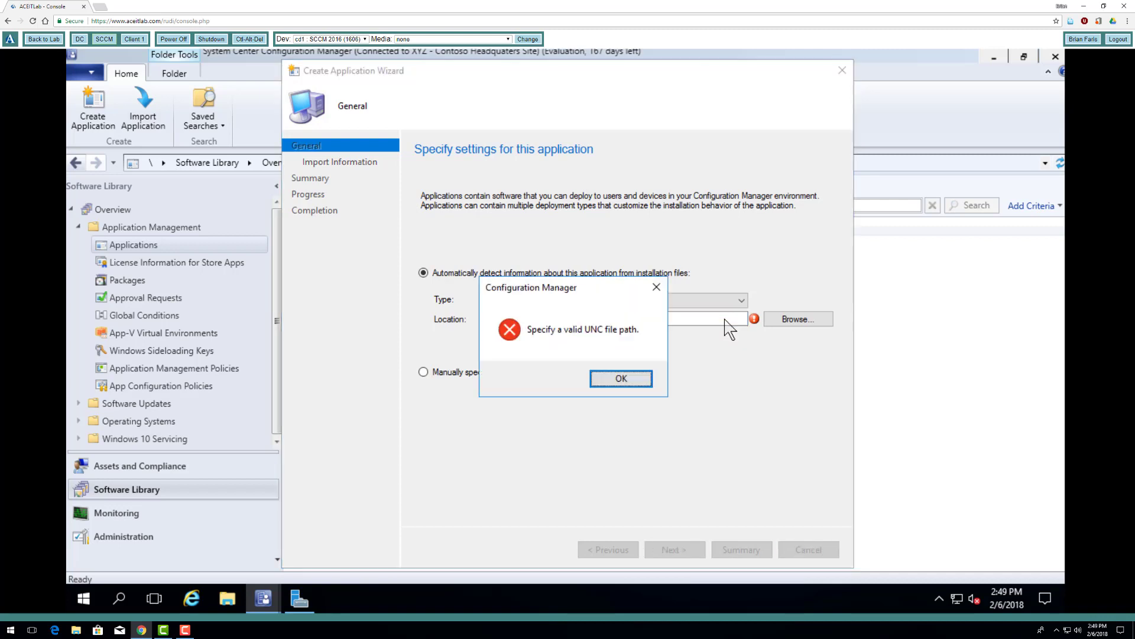
pyautogui.click(621, 378)
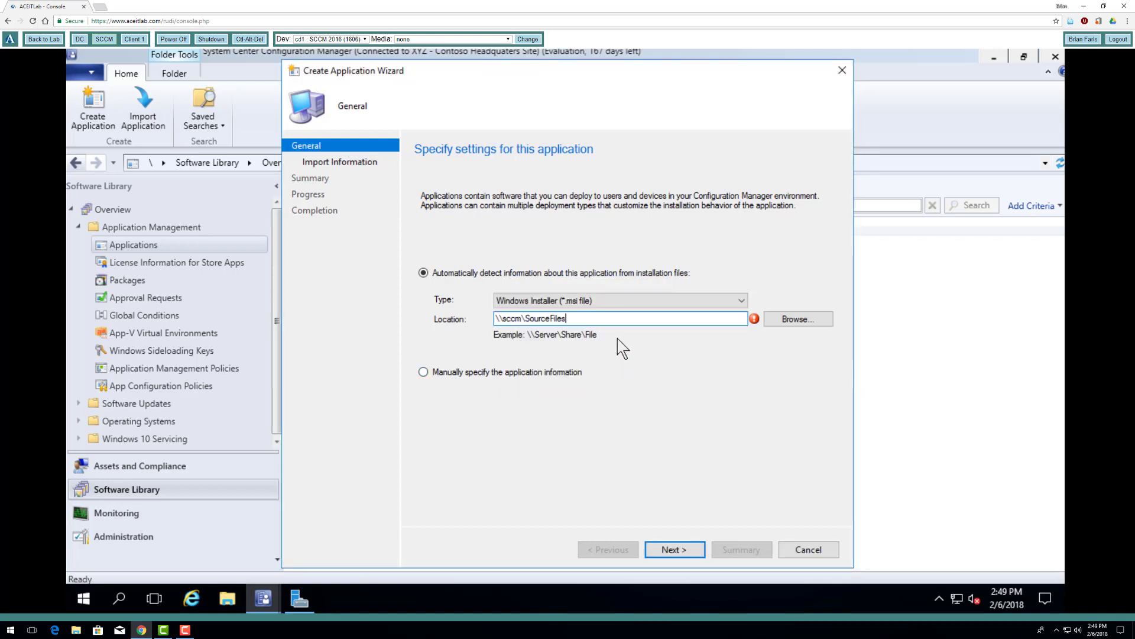
# Complete the installer location as \\sccm\SourceFiles\Notepad++\npp.7.5.4.installer.x86.msi.
pyautogui.write('\\')
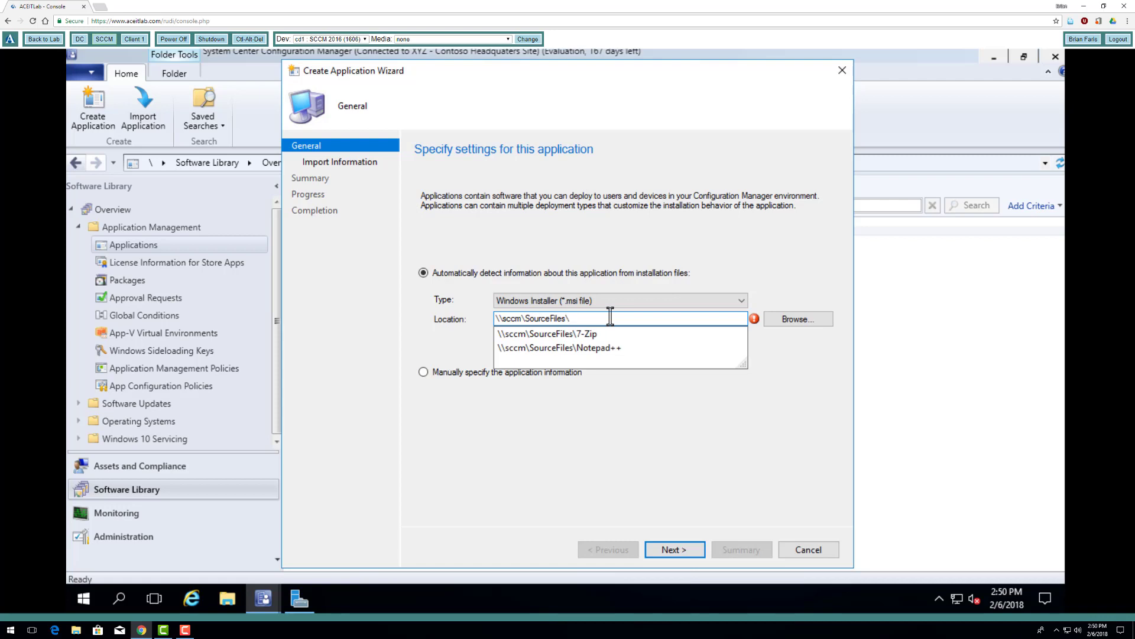
pyautogui.press('Down')
pyautogui.press('Down')
pyautogui.press('Return')
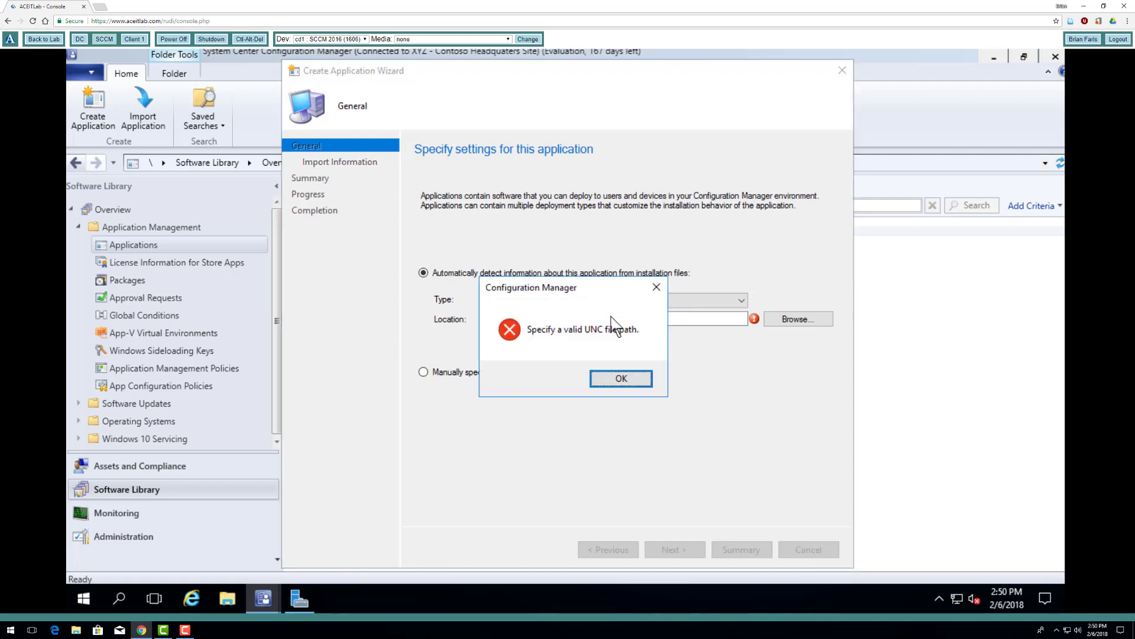
pyautogui.click(626, 378)
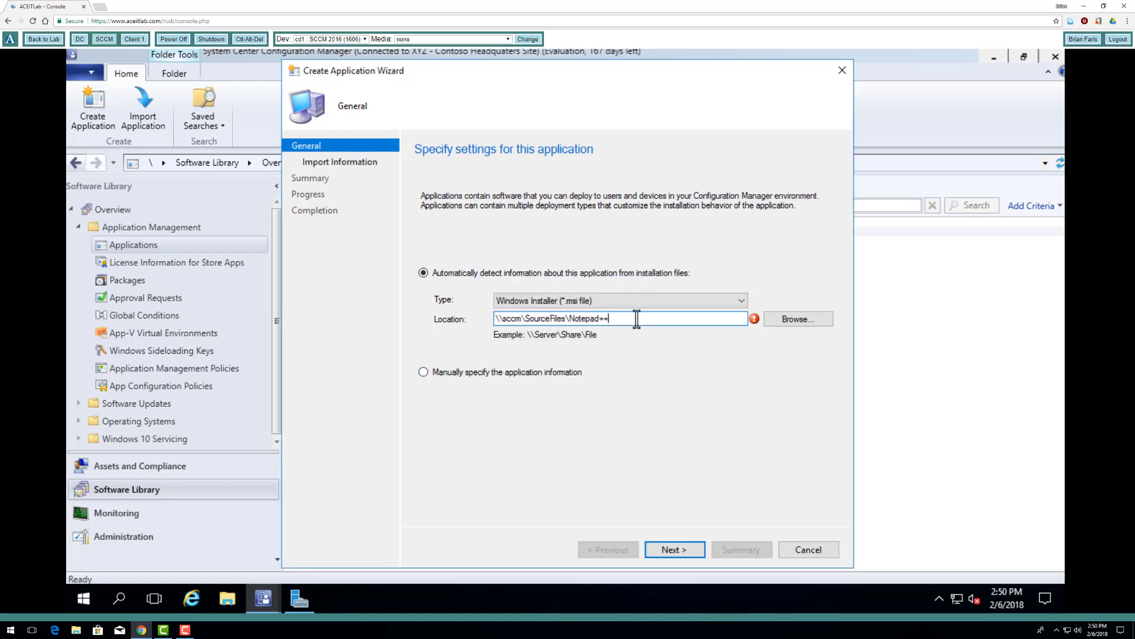
pyautogui.write('\\')
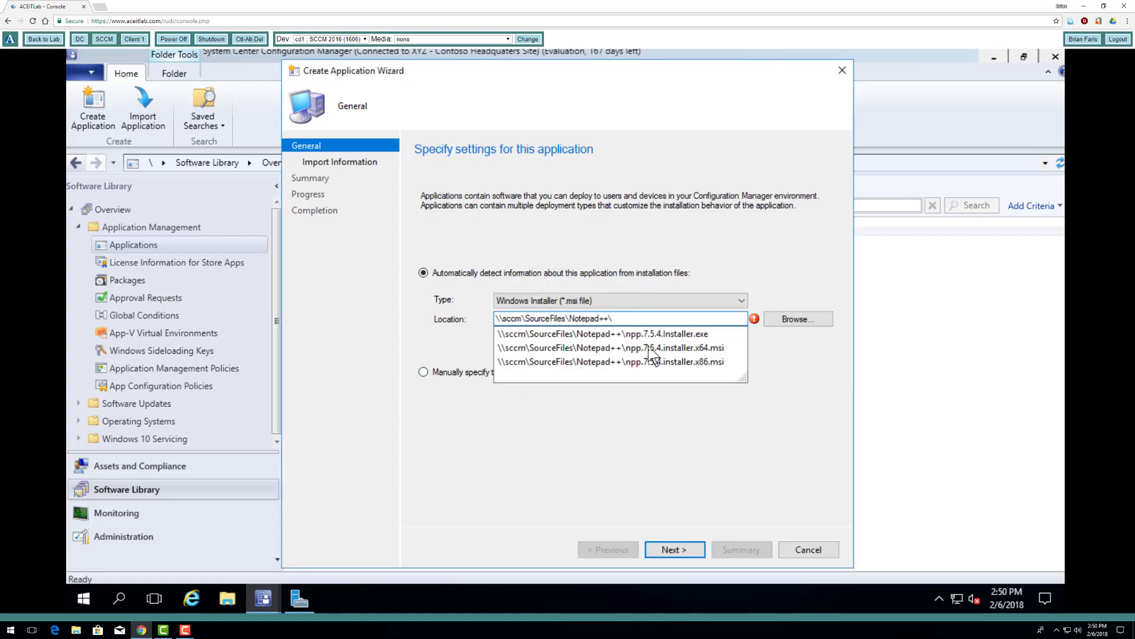
pyautogui.click(694, 366)
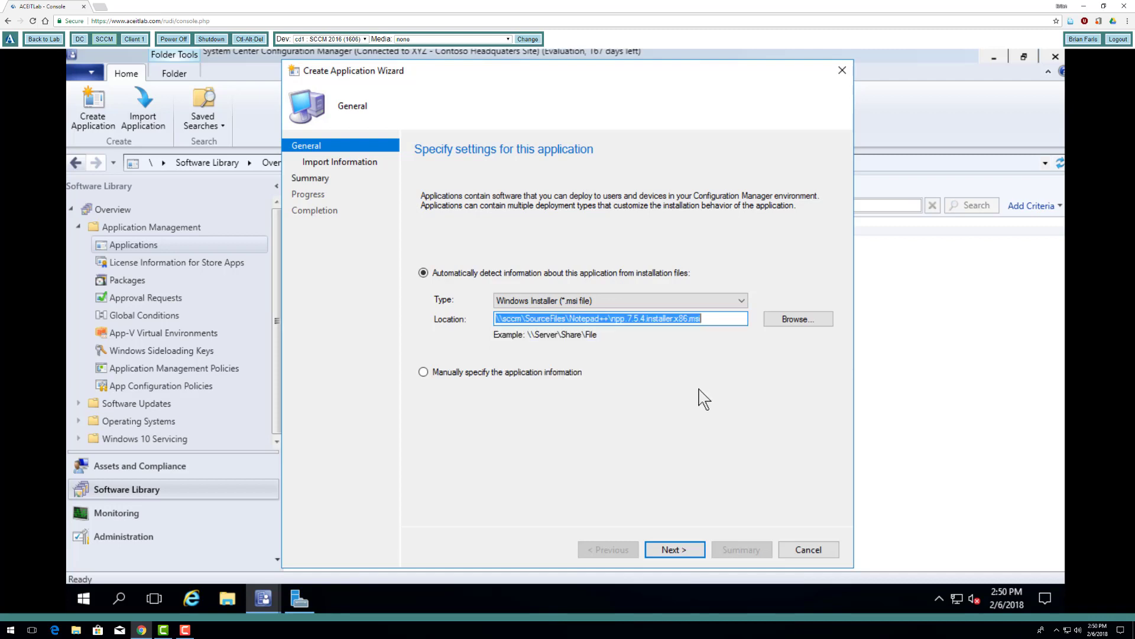
# Import the MSI despite its unverified publisher and set the application's software version to 7.5.4.
pyautogui.click(679, 562)
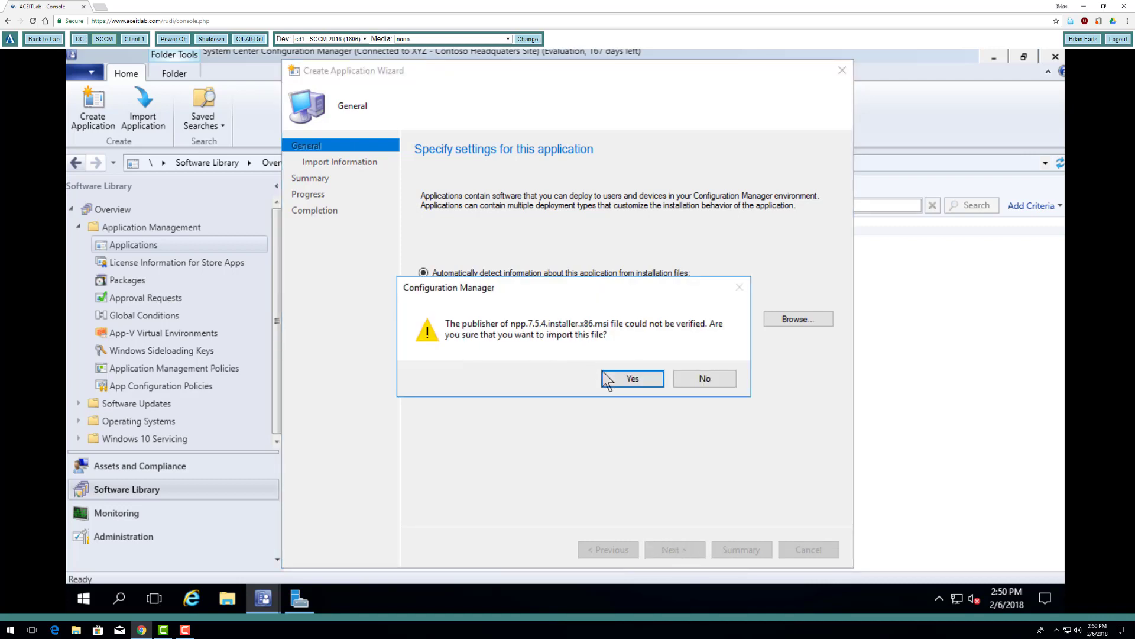
pyautogui.click(631, 383)
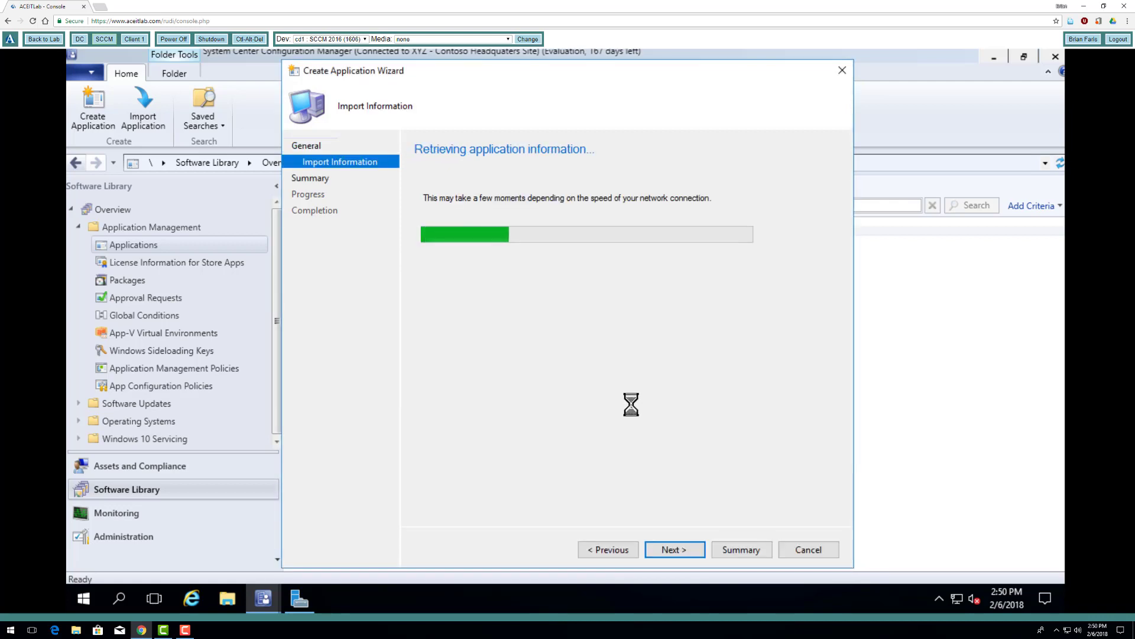
pyautogui.click(676, 551)
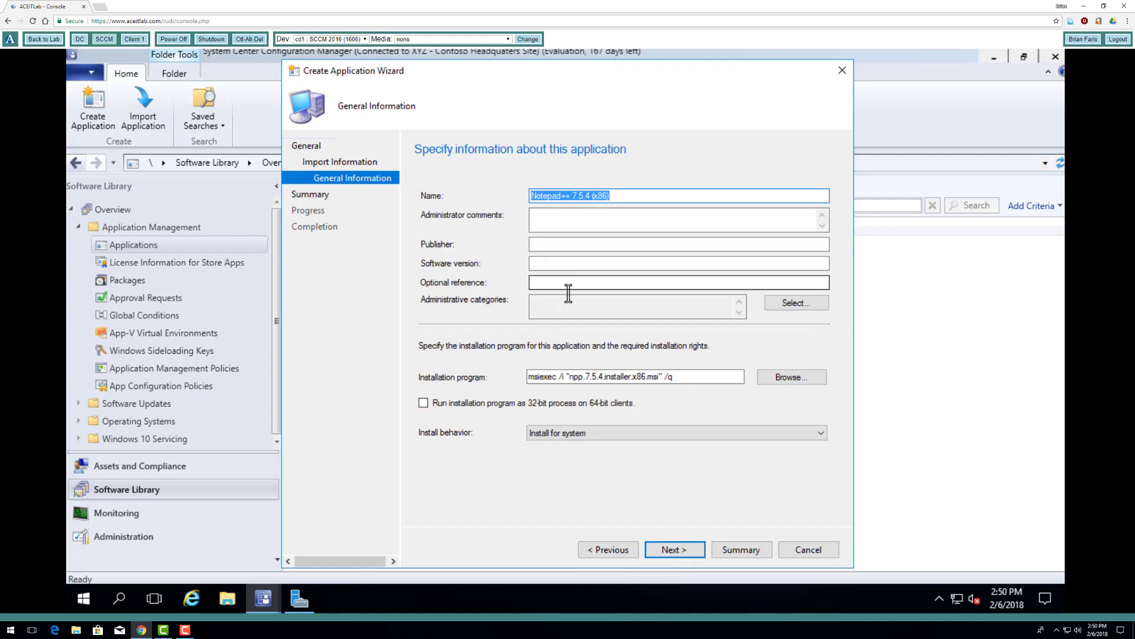
pyautogui.click(573, 265)
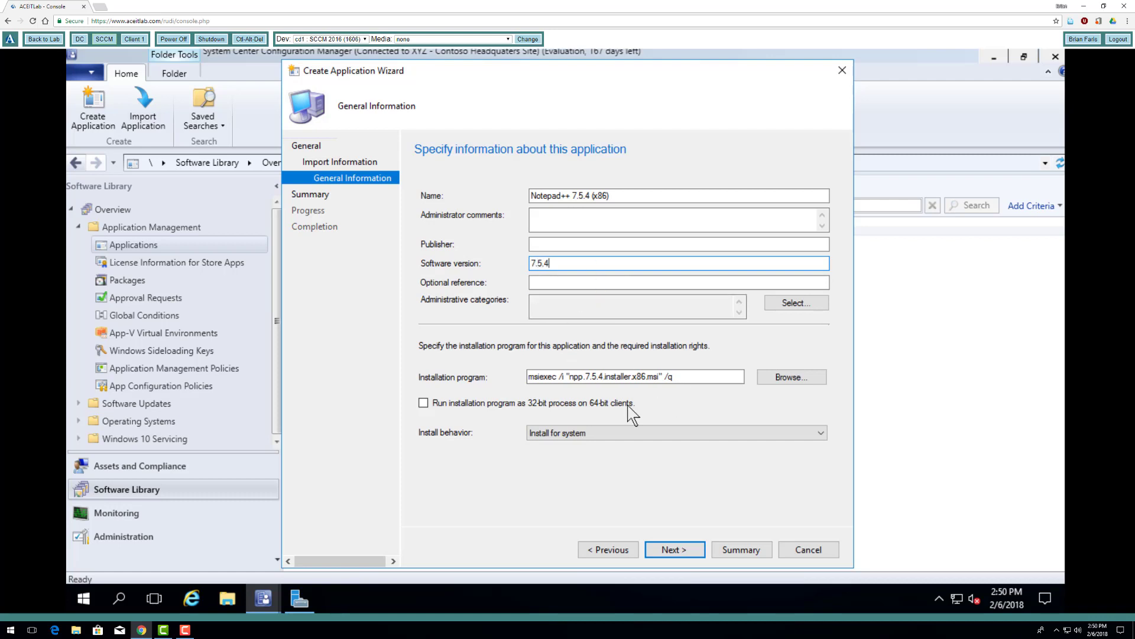
pyautogui.click(683, 379)
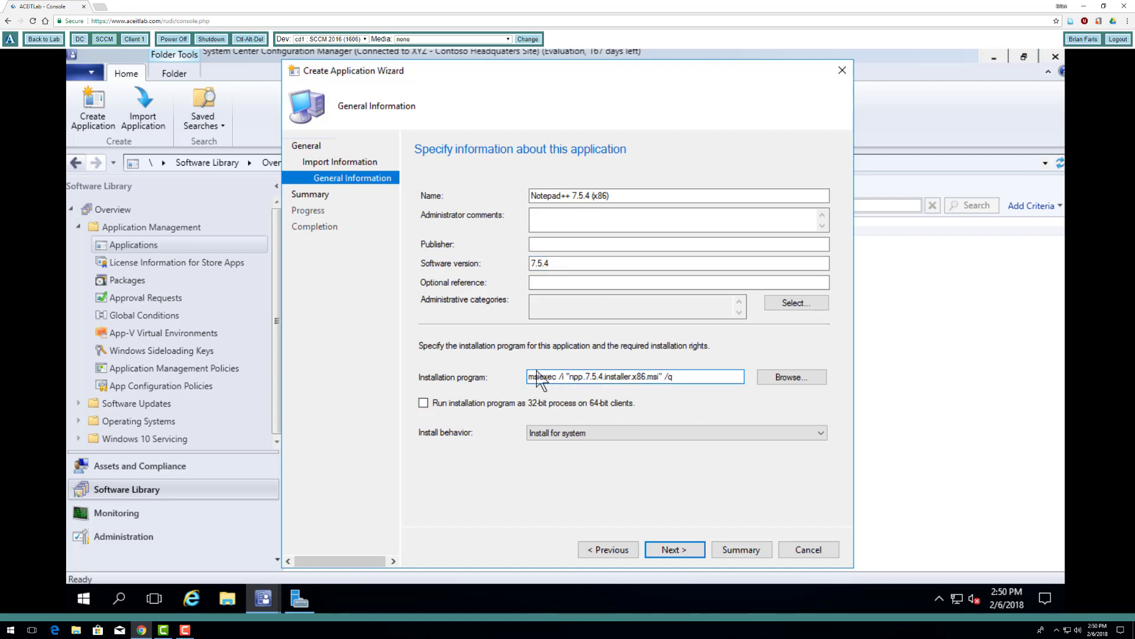
pyautogui.click(647, 435)
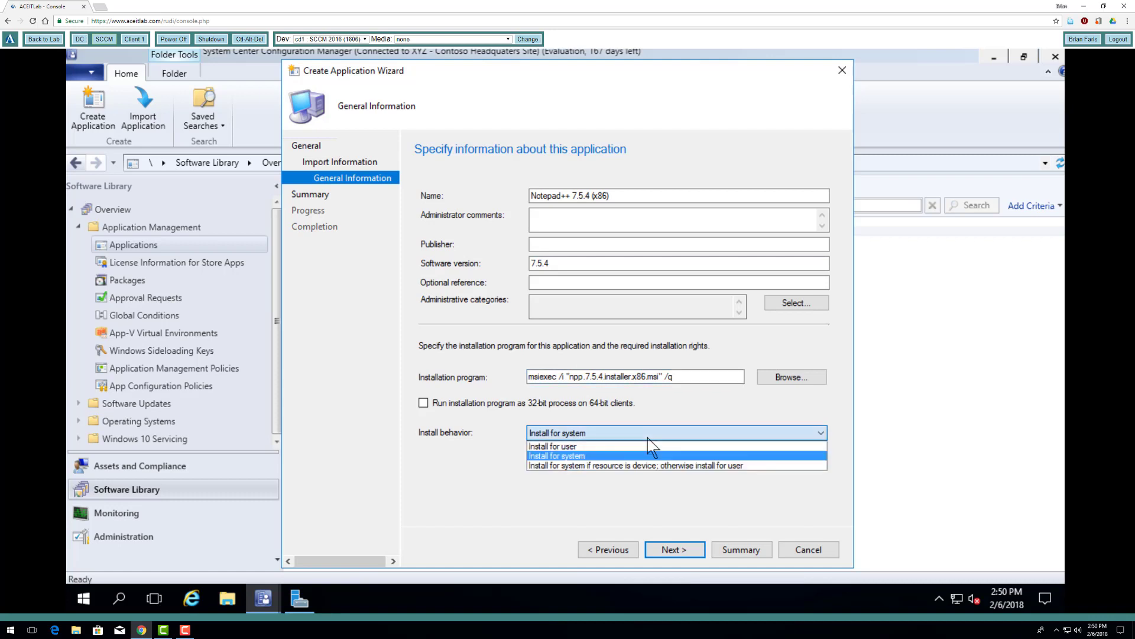
pyautogui.click(568, 447)
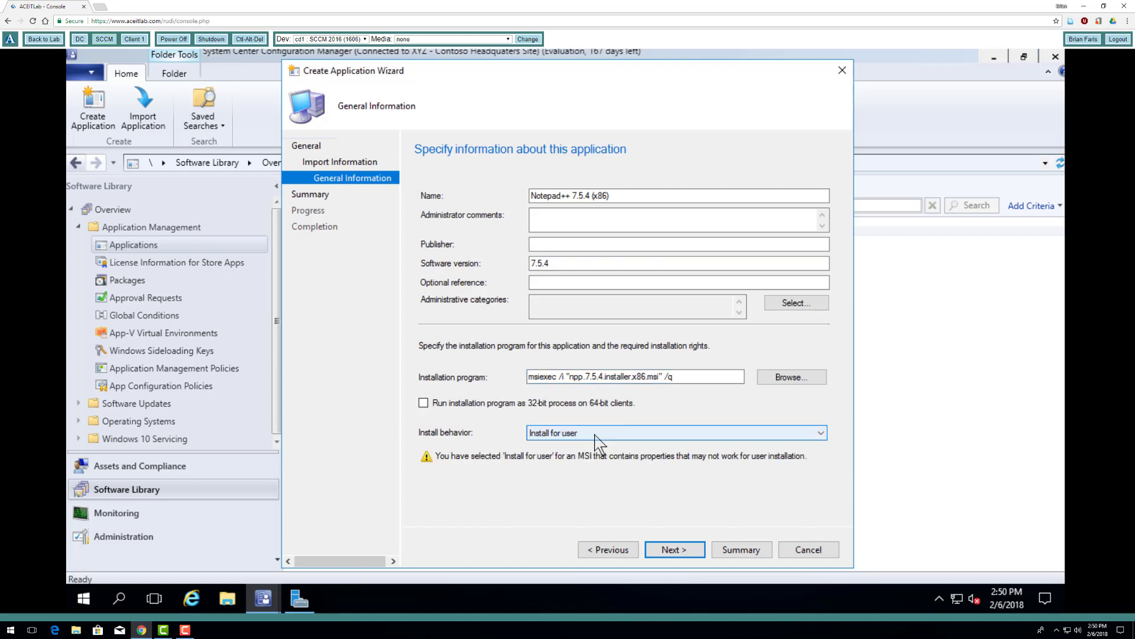
pyautogui.click(600, 435)
pyautogui.click(593, 457)
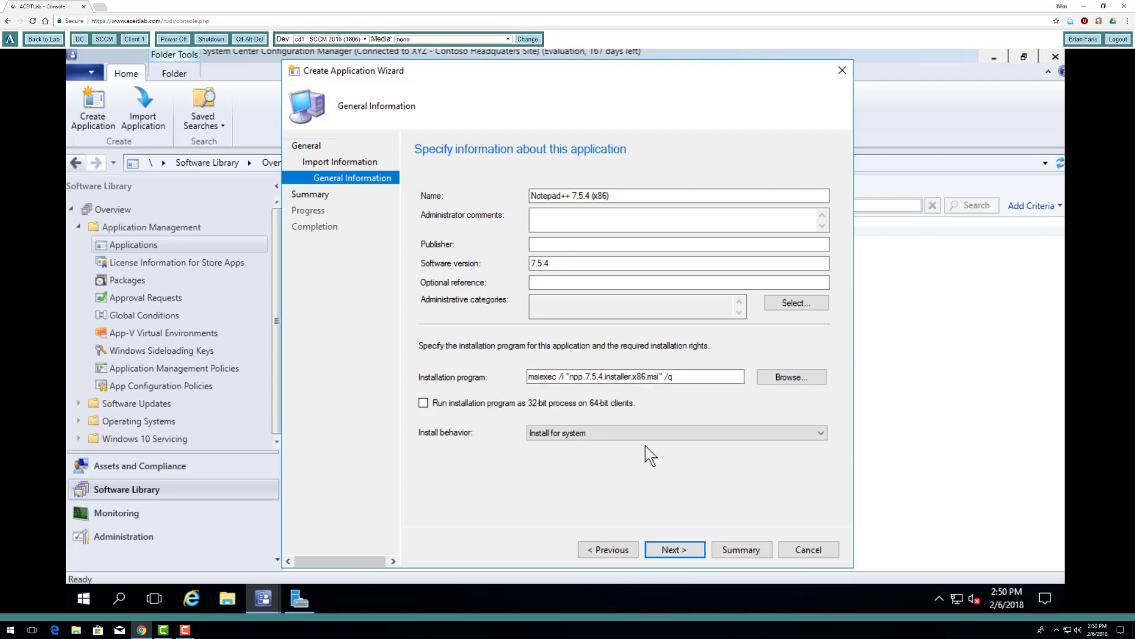
# Accept the summarized settings to create the Notepad++ 7.5.4 (x86) application and close the wizard.
pyautogui.click(673, 551)
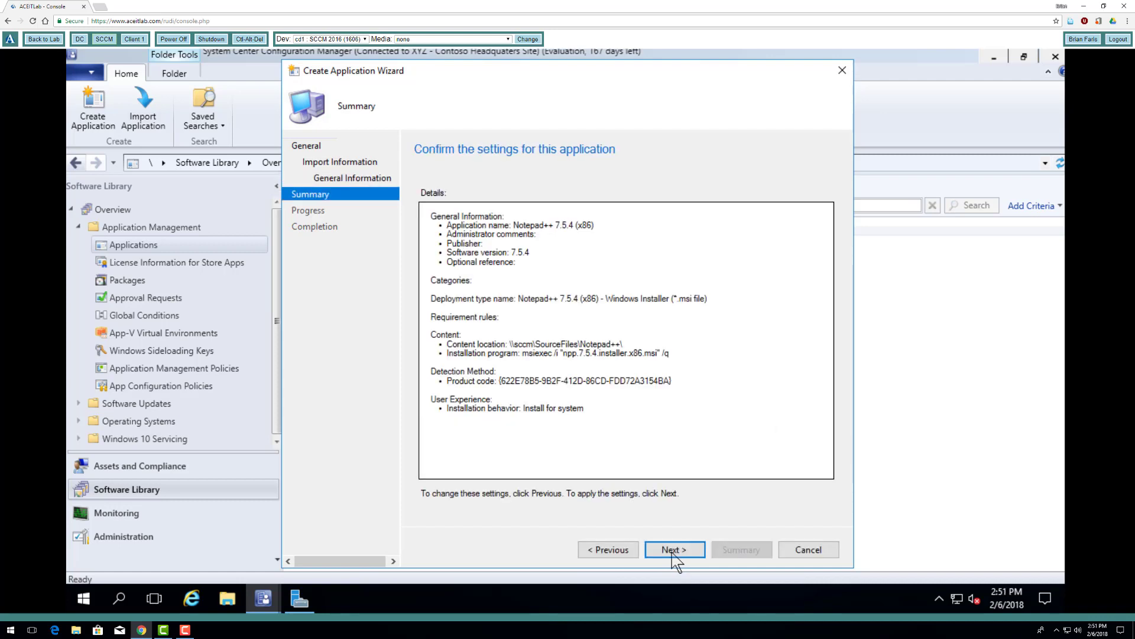
pyautogui.click(674, 555)
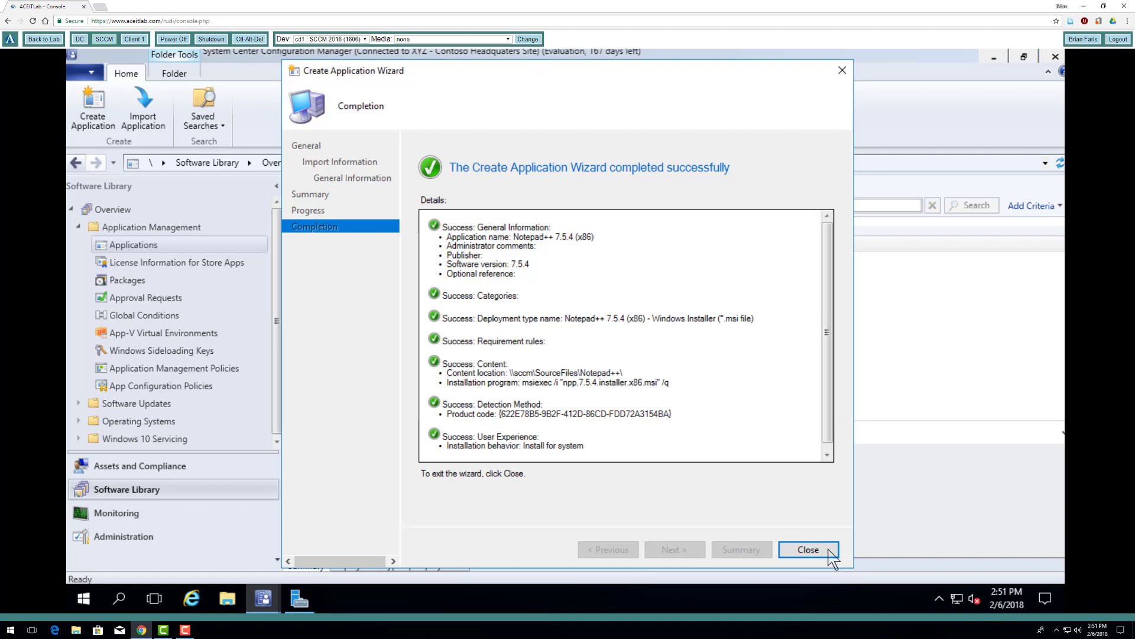
pyautogui.click(829, 550)
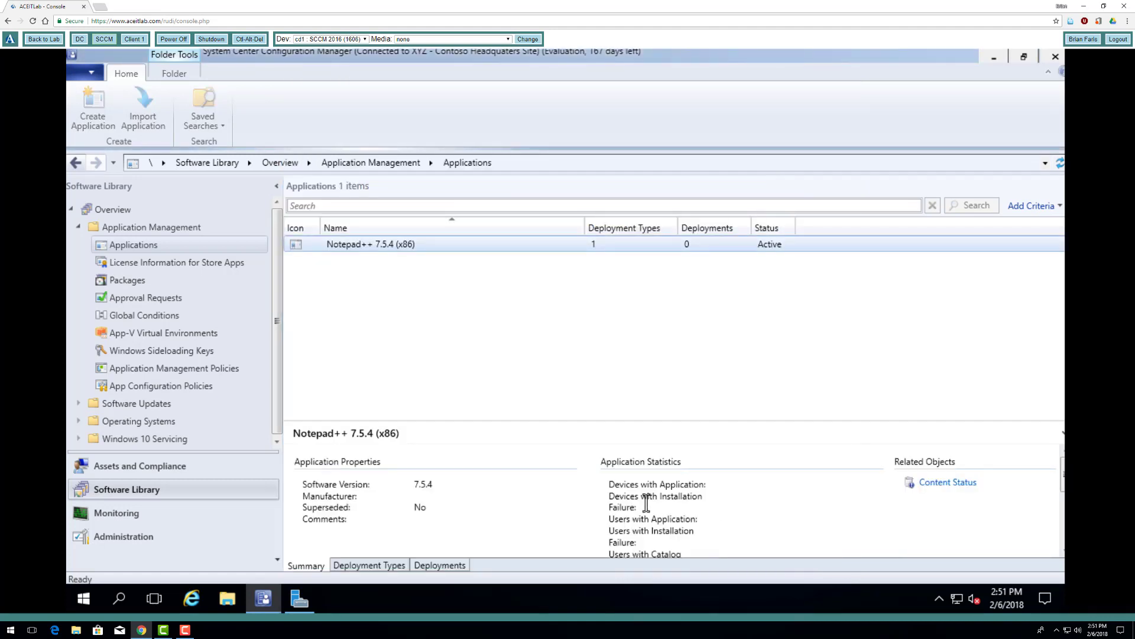
# Display the deployment types of the Notepad++ 7.5.4 (x86) application and widen the Name column to show the full name.
pyautogui.click(418, 245)
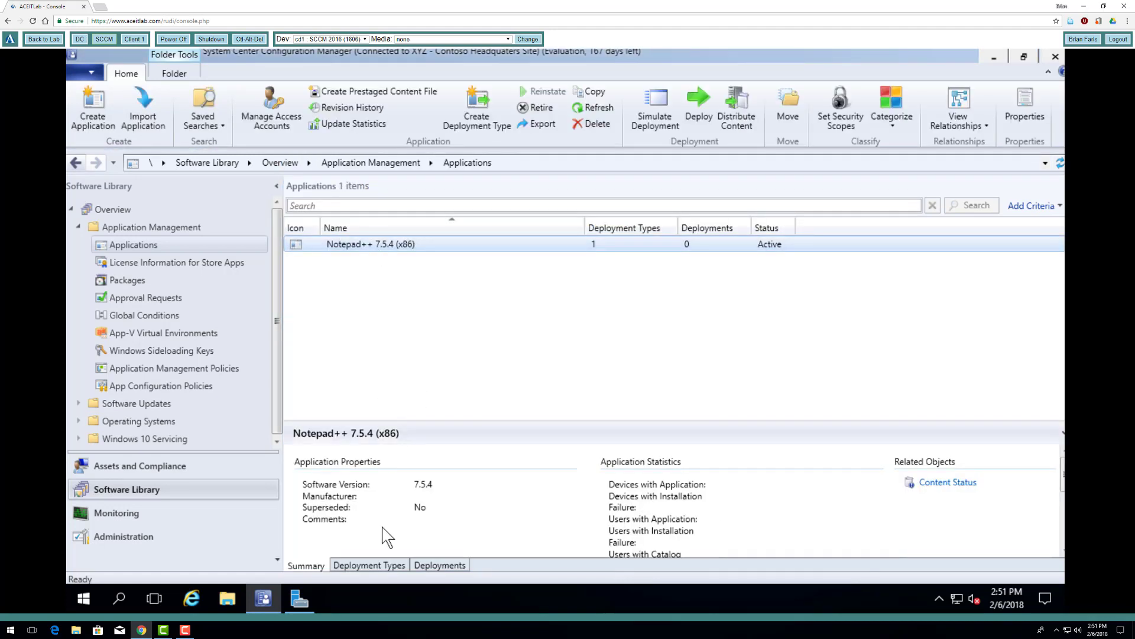
pyautogui.click(391, 566)
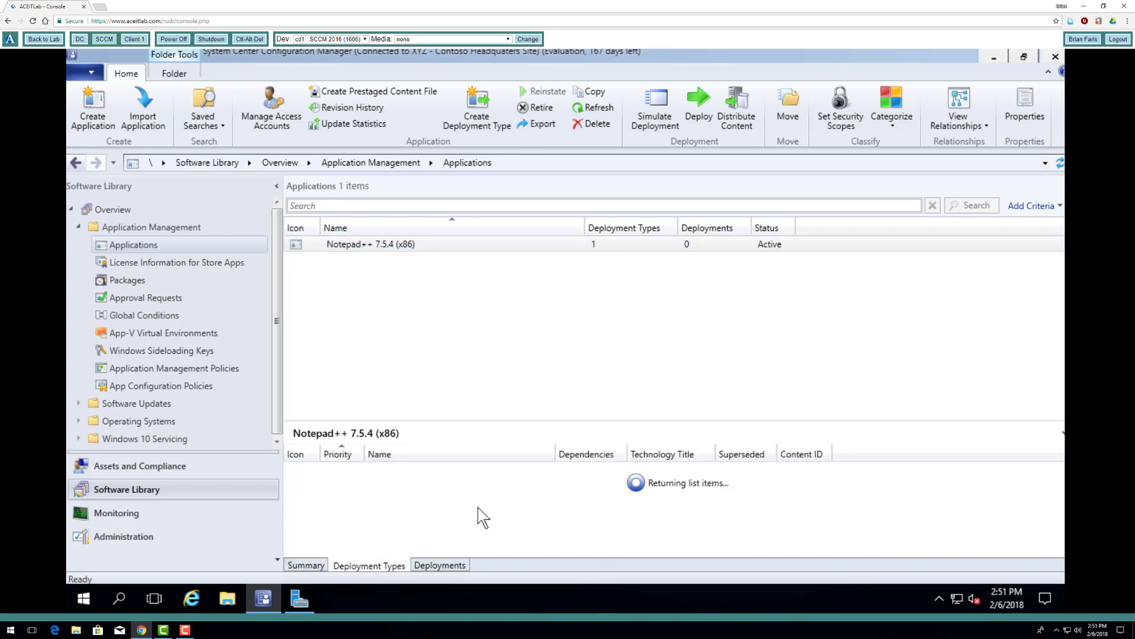
pyautogui.click(414, 245)
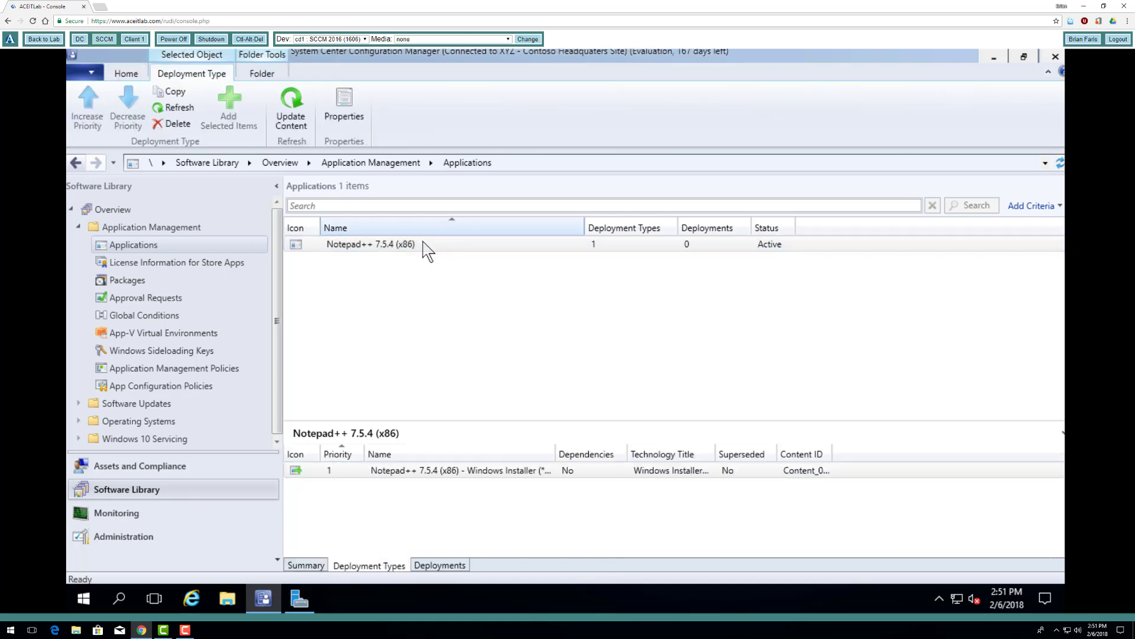
pyautogui.click(427, 471)
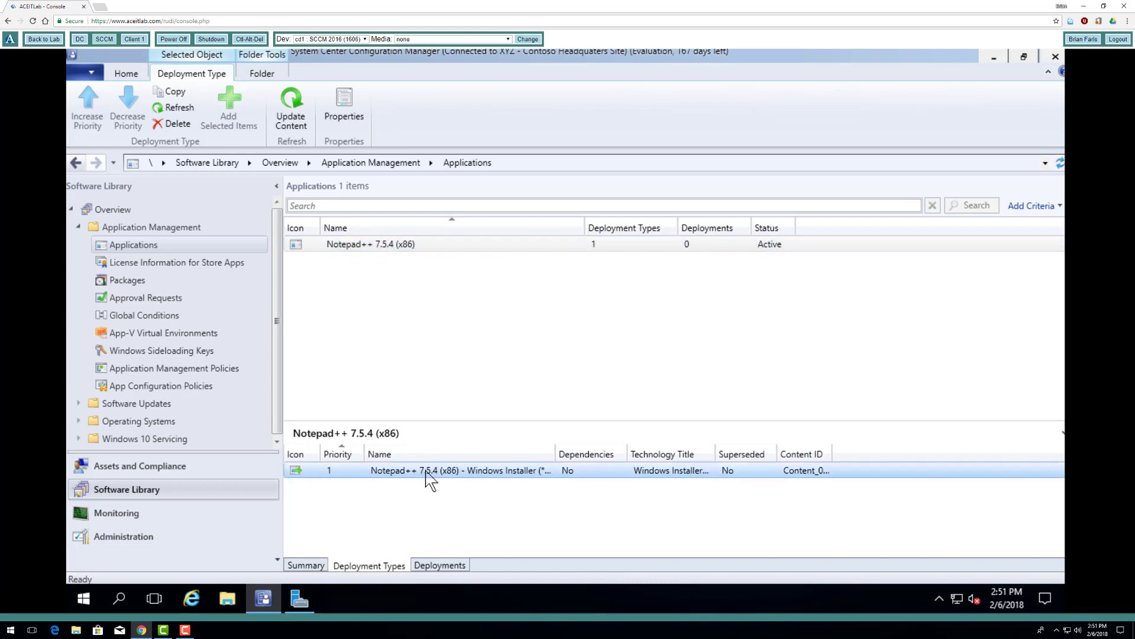
pyautogui.moveTo(556, 454); pyautogui.dragTo(602, 455)
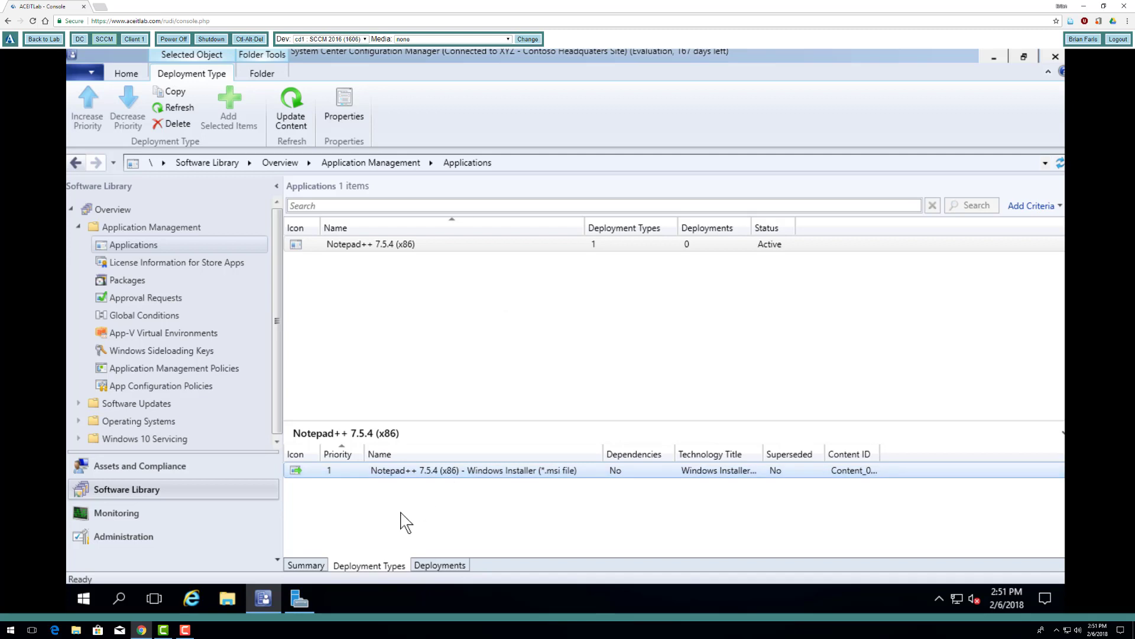
# Open the properties of the Windows Installer deployment type and view its content location and delivery options.
pyautogui.rightClick(419, 471)
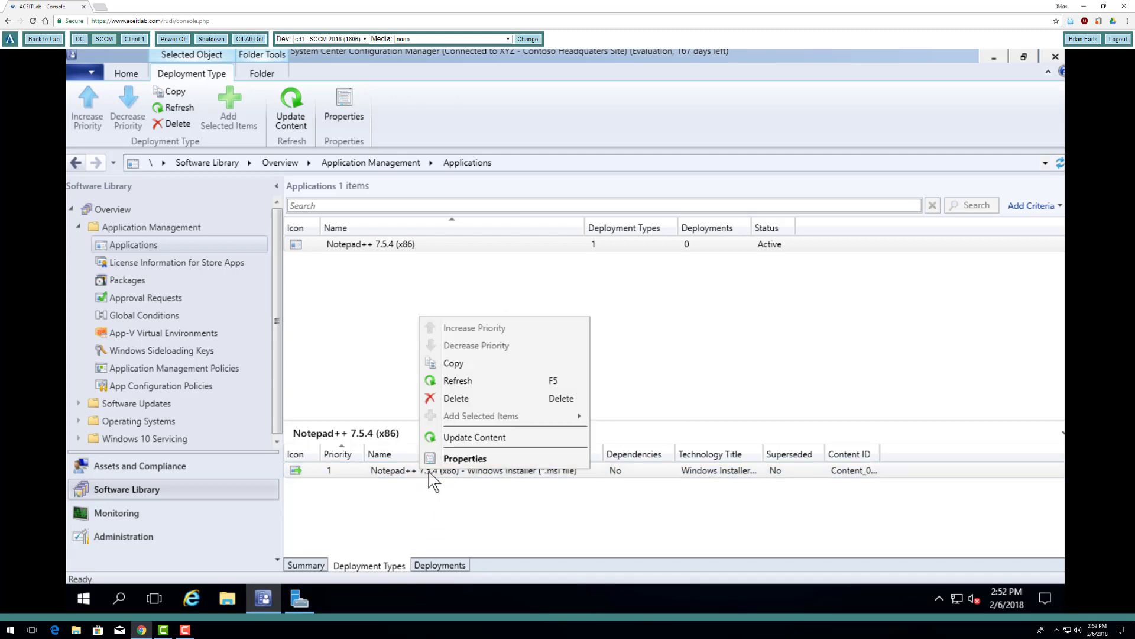
pyautogui.click(464, 459)
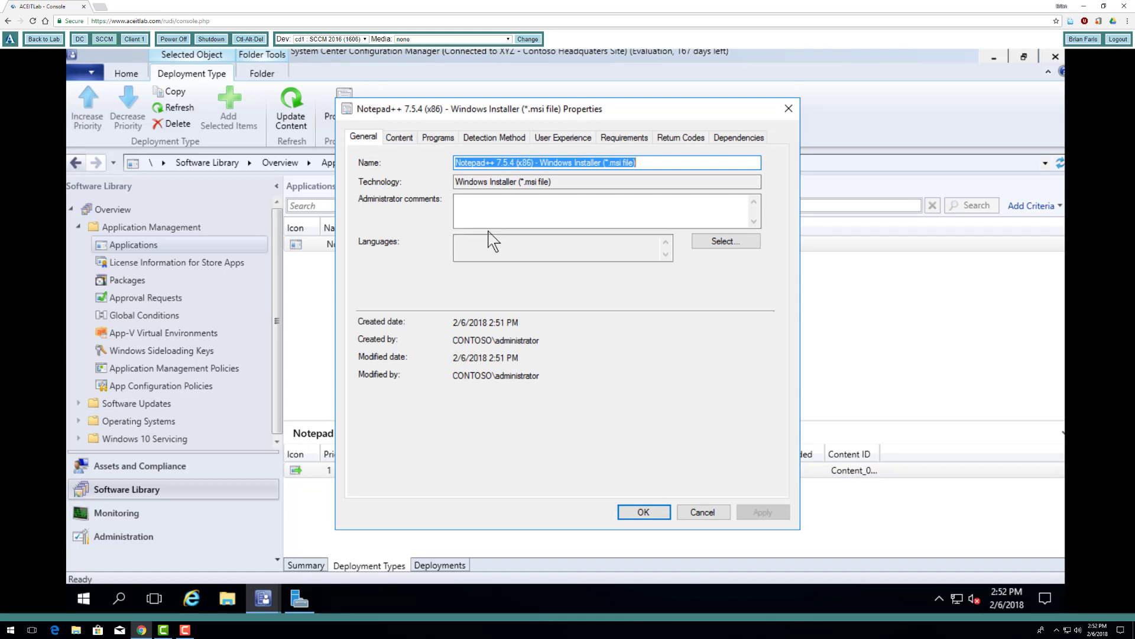
pyautogui.click(399, 137)
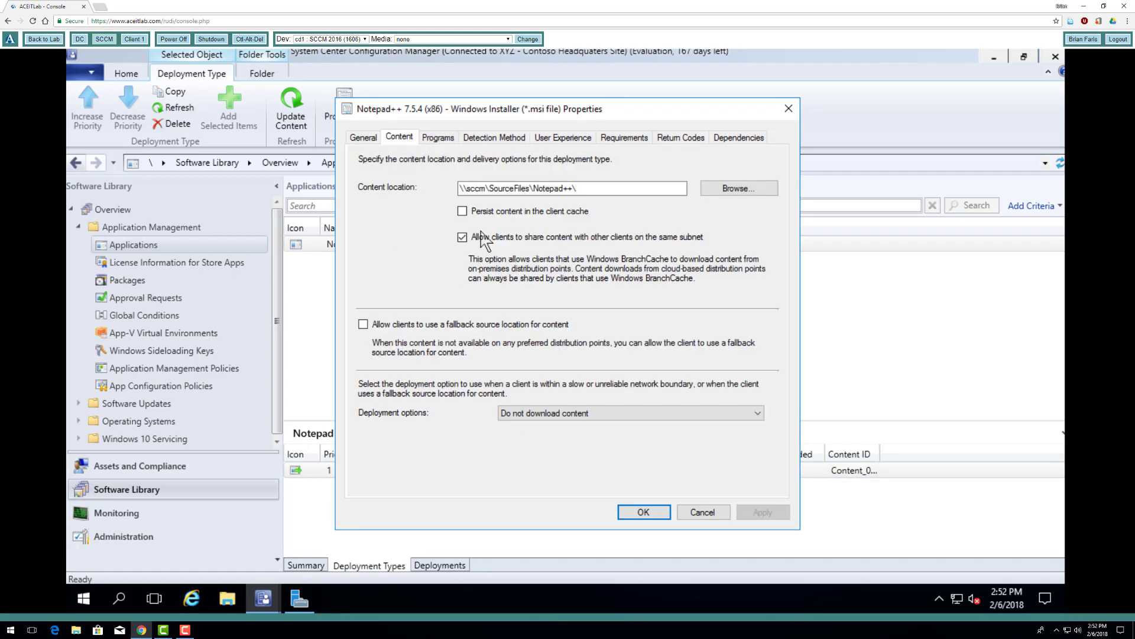
# Review the install and uninstall commands and the detection method of the x86 deployment type.
pyautogui.click(436, 139)
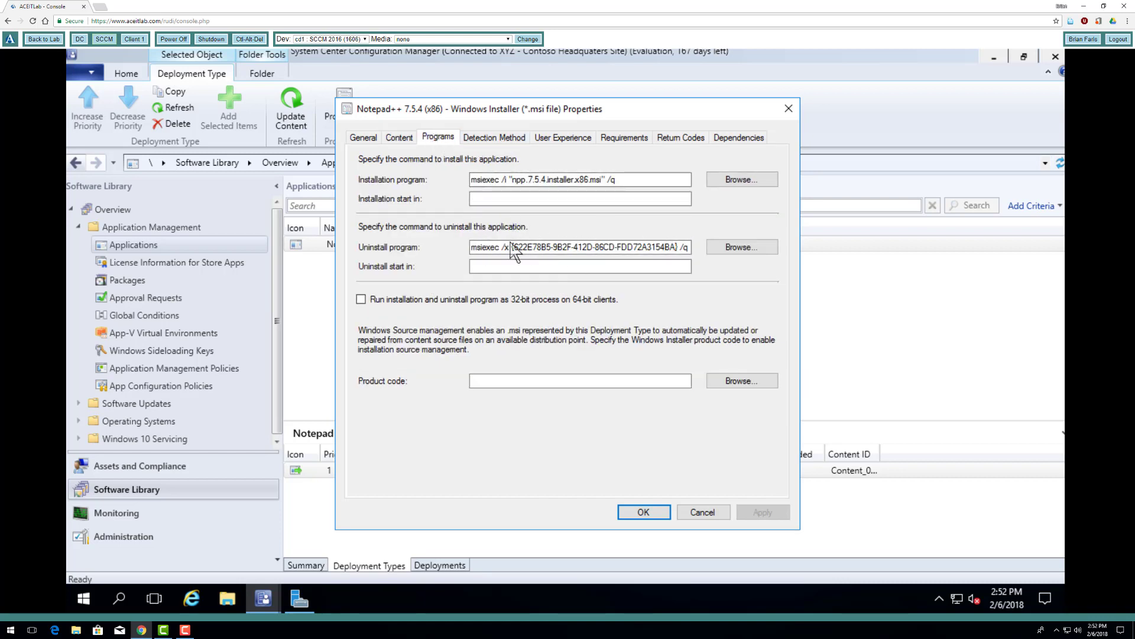
pyautogui.click(505, 141)
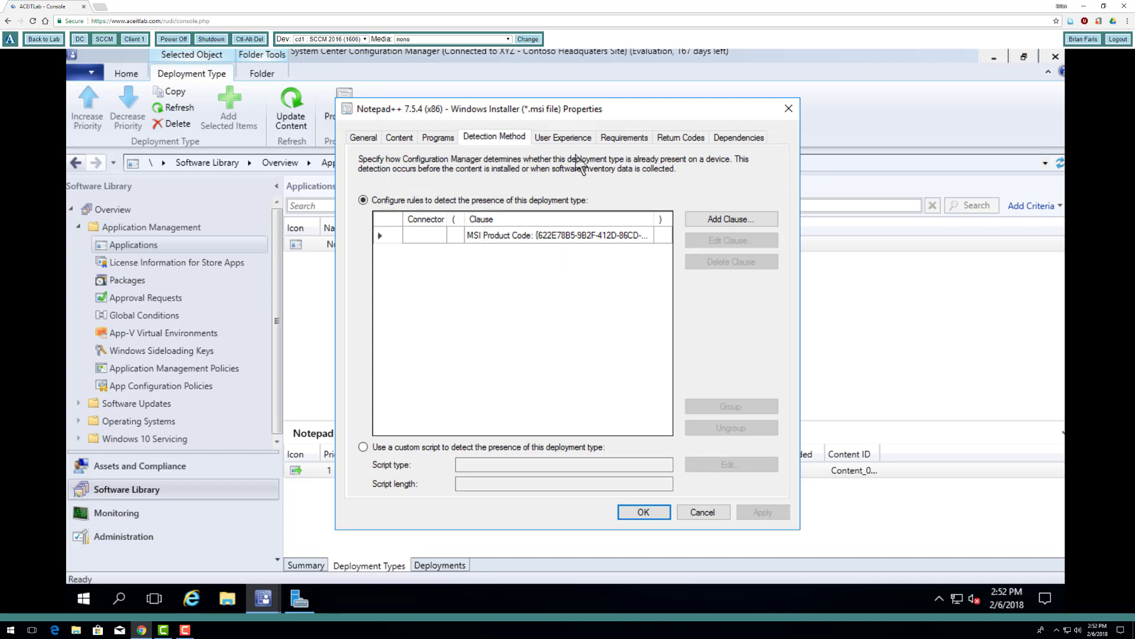
# Add a device requirement to the x86 deployment type: operating system one of All Windows 10 (32-bit).
pyautogui.click(614, 142)
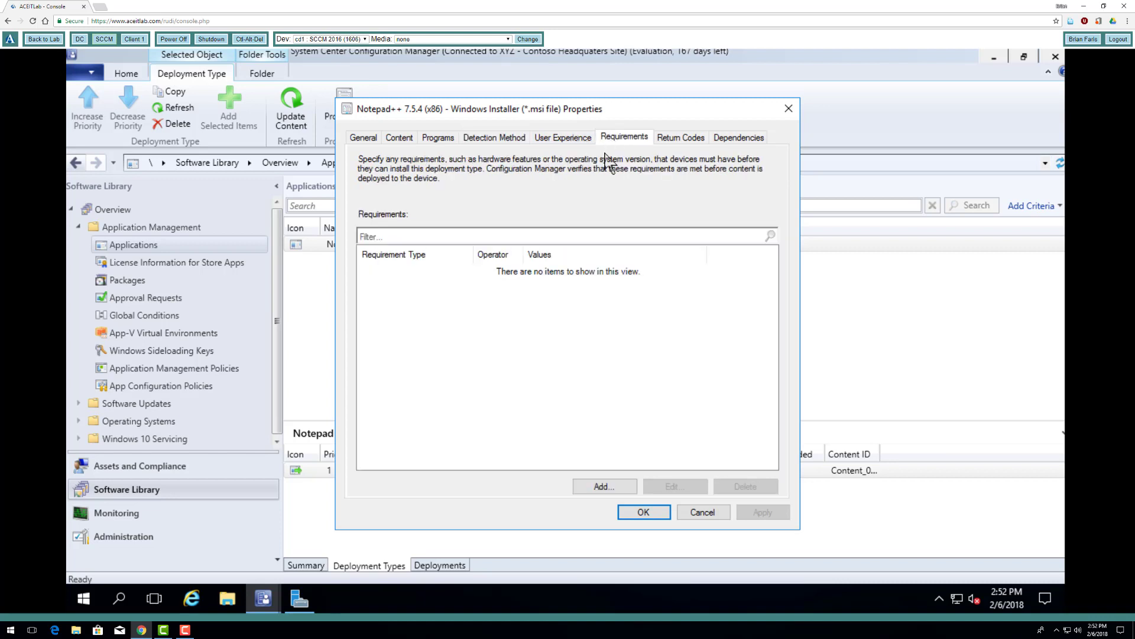
pyautogui.click(587, 487)
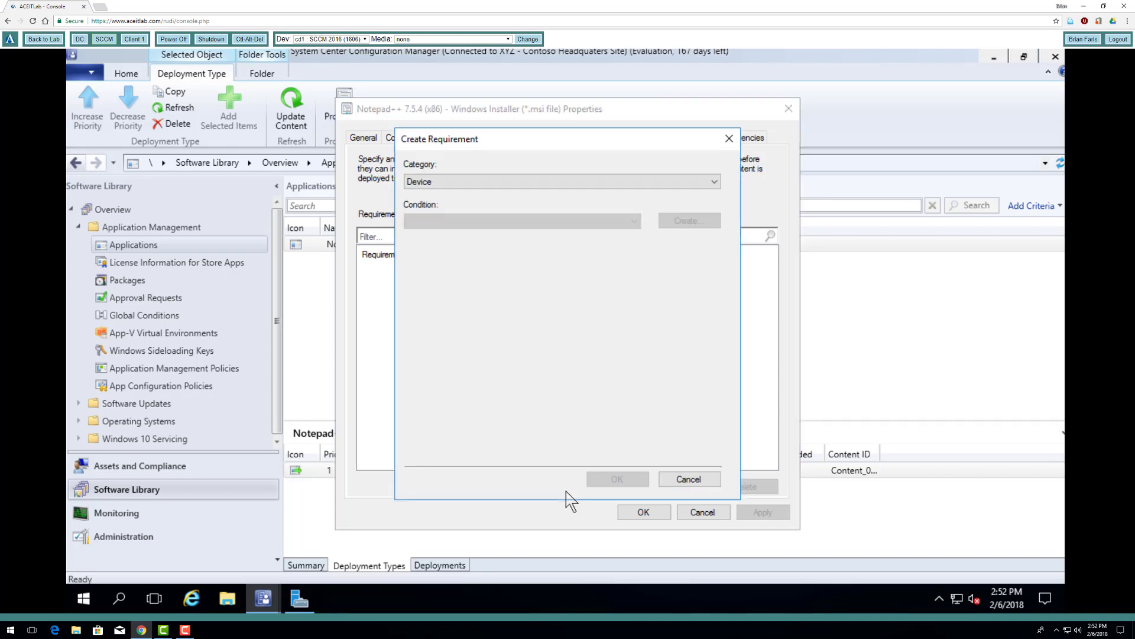
pyautogui.click(715, 182)
pyautogui.click(716, 192)
pyautogui.click(514, 221)
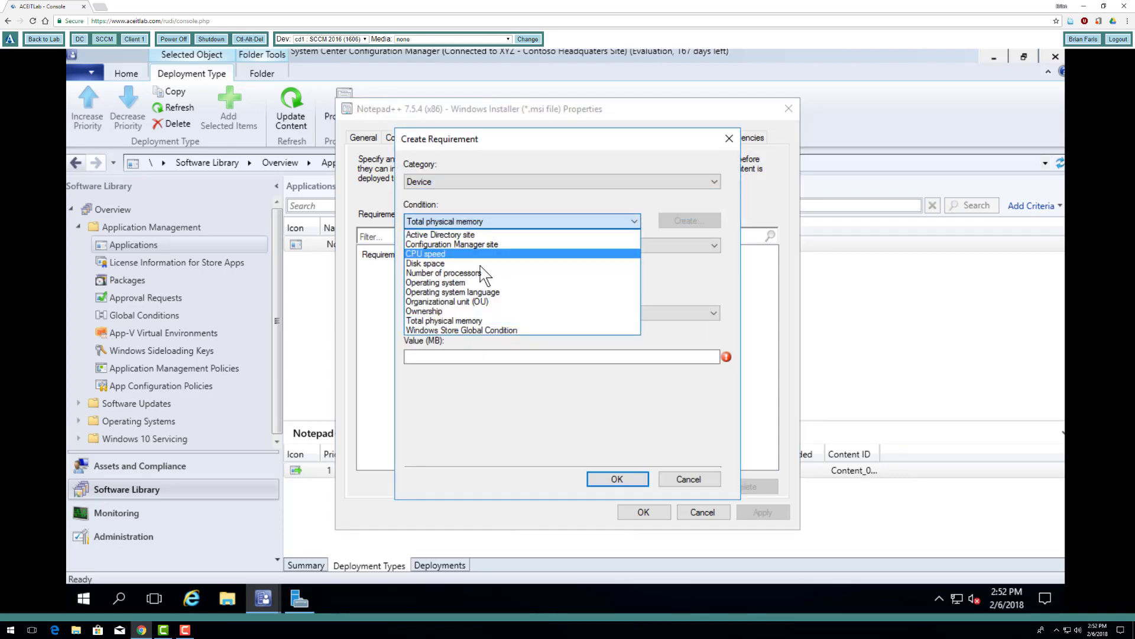
pyautogui.click(466, 283)
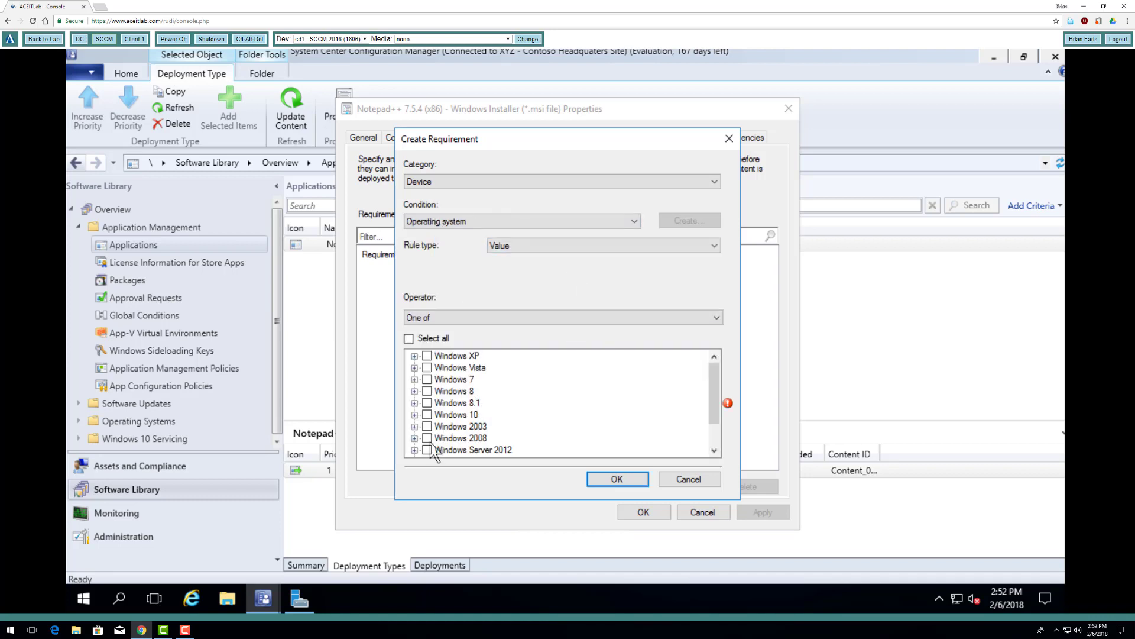
pyautogui.click(414, 415)
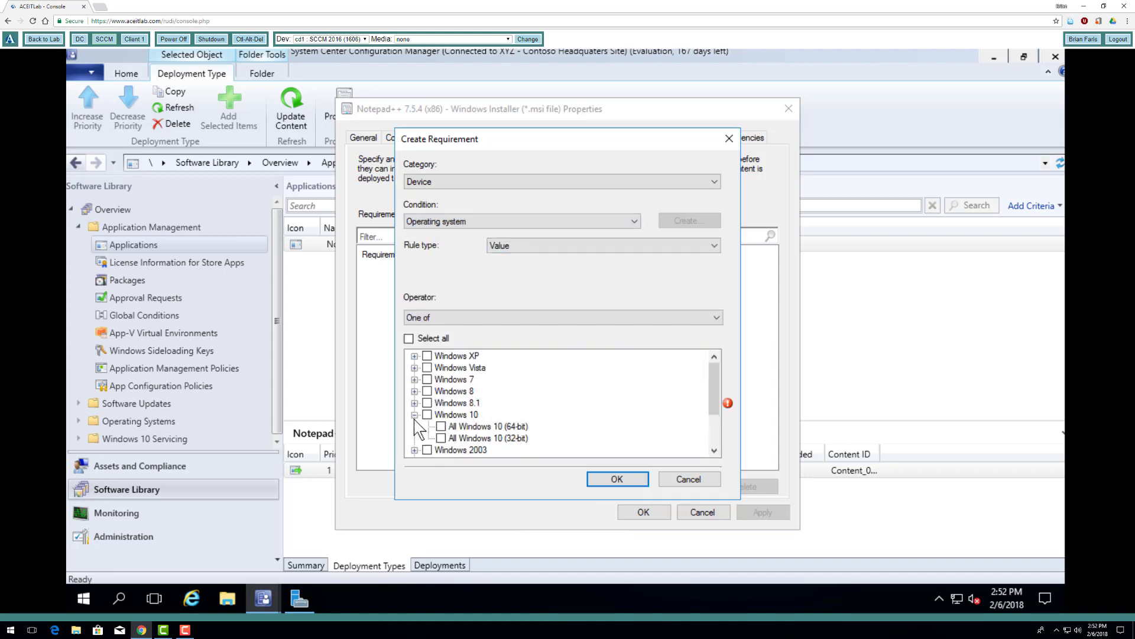
pyautogui.click(441, 438)
pyautogui.click(625, 480)
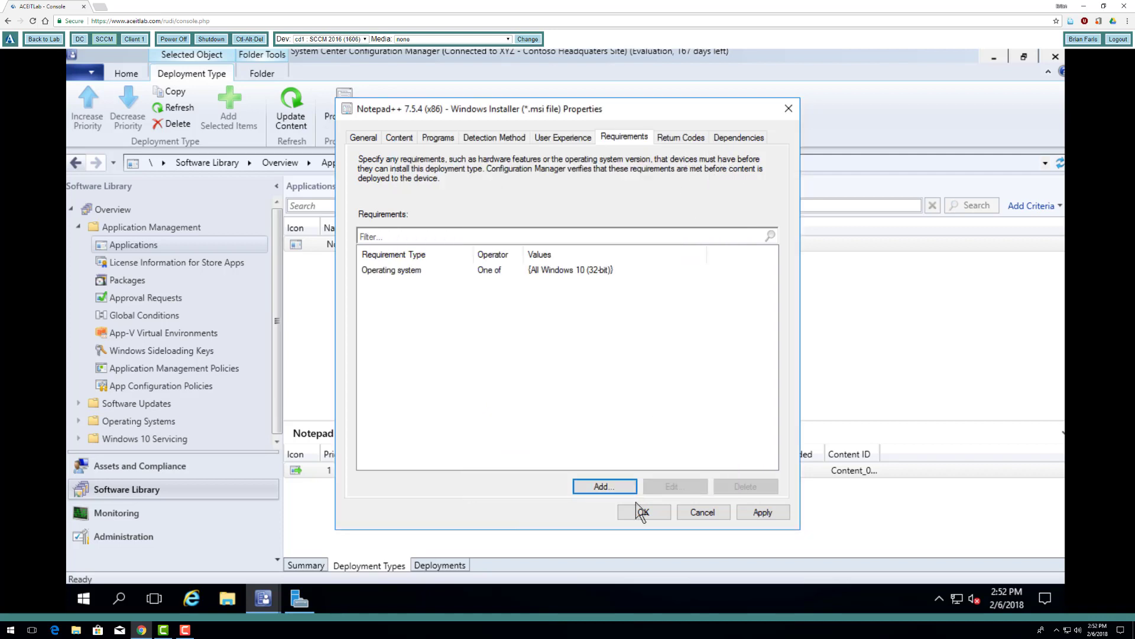
# Review the deployment type's dependencies and return codes, and save its properties.
pyautogui.click(728, 139)
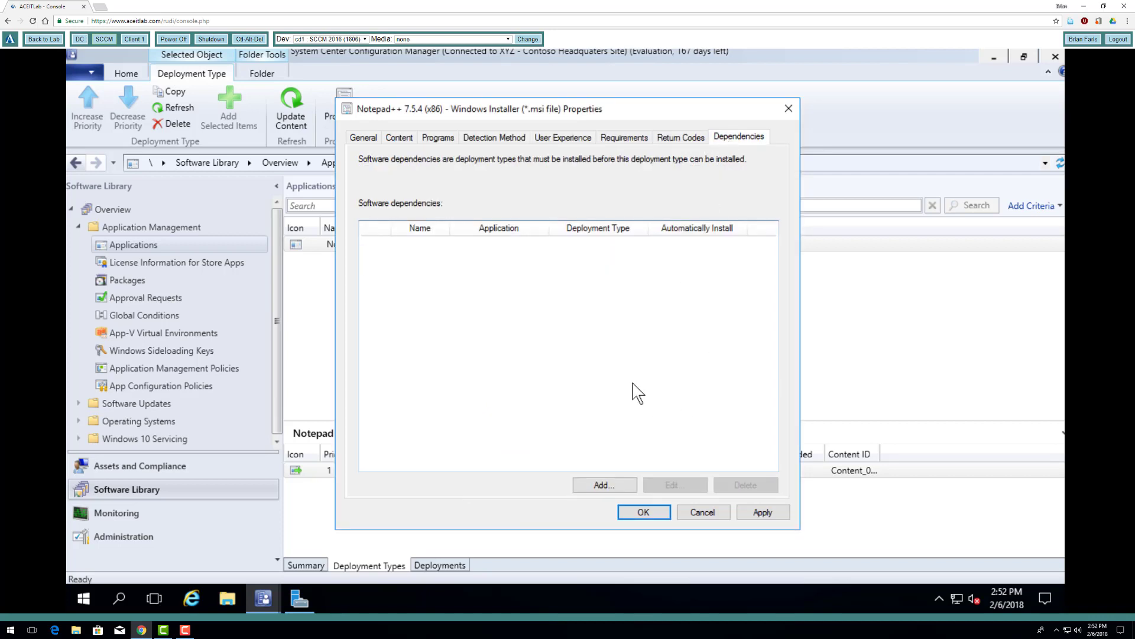
pyautogui.click(676, 141)
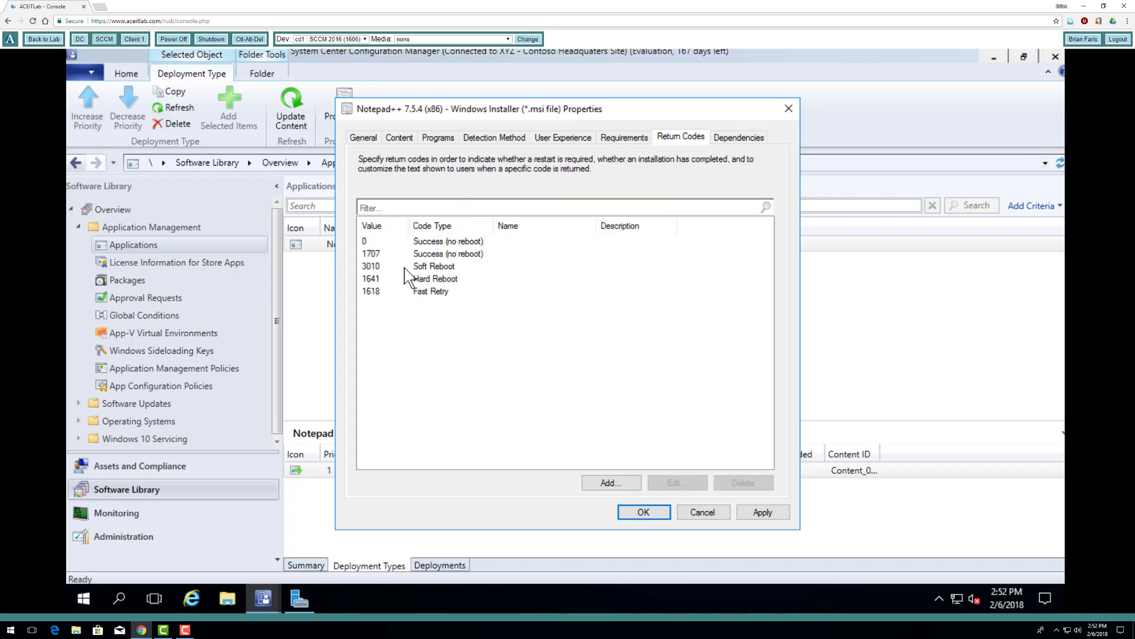
pyautogui.click(640, 510)
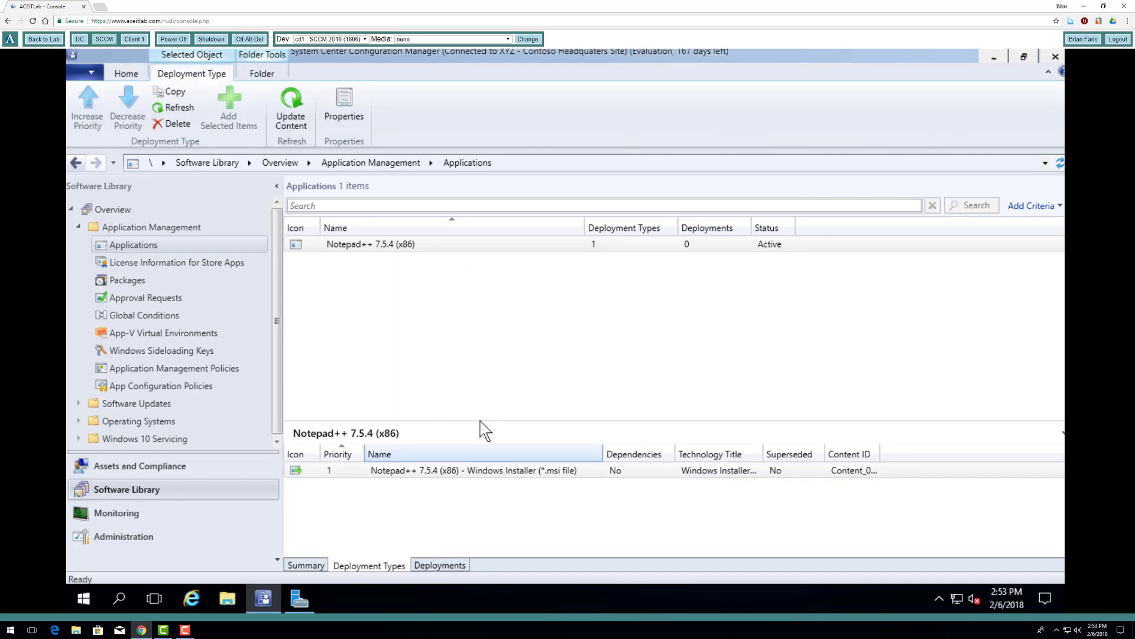
# Start a Windows Installer deployment type for the Notepad++ application with the location \\sccm\SourceFiles\Notepad++\npp.7.5.4.installer.x64.msi.
pyautogui.rightClick(535, 247)
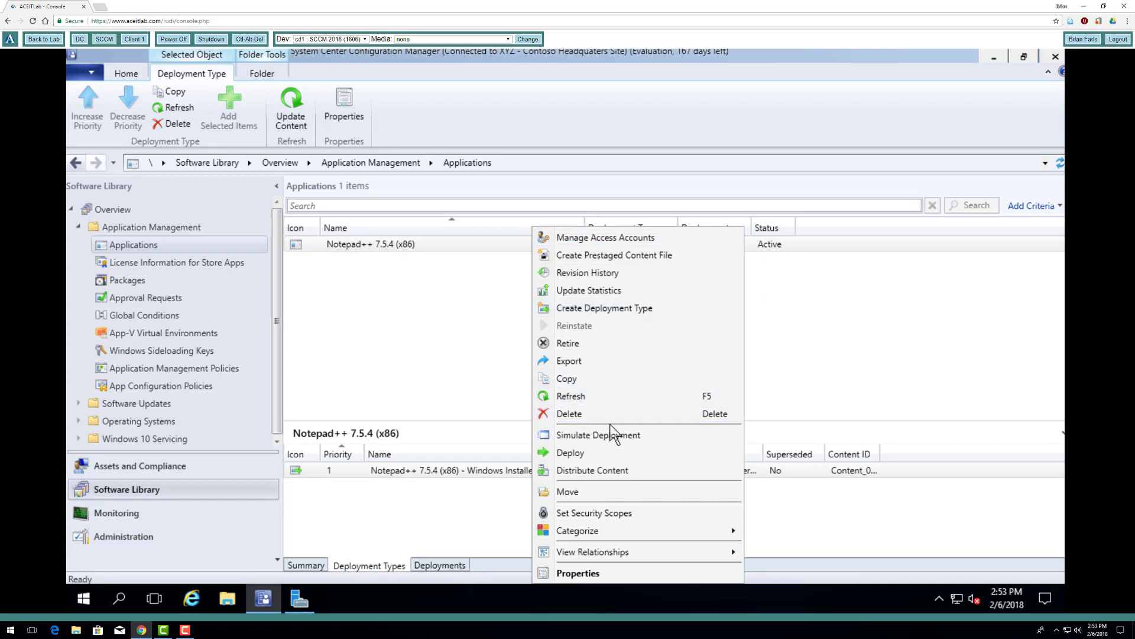
pyautogui.click(613, 310)
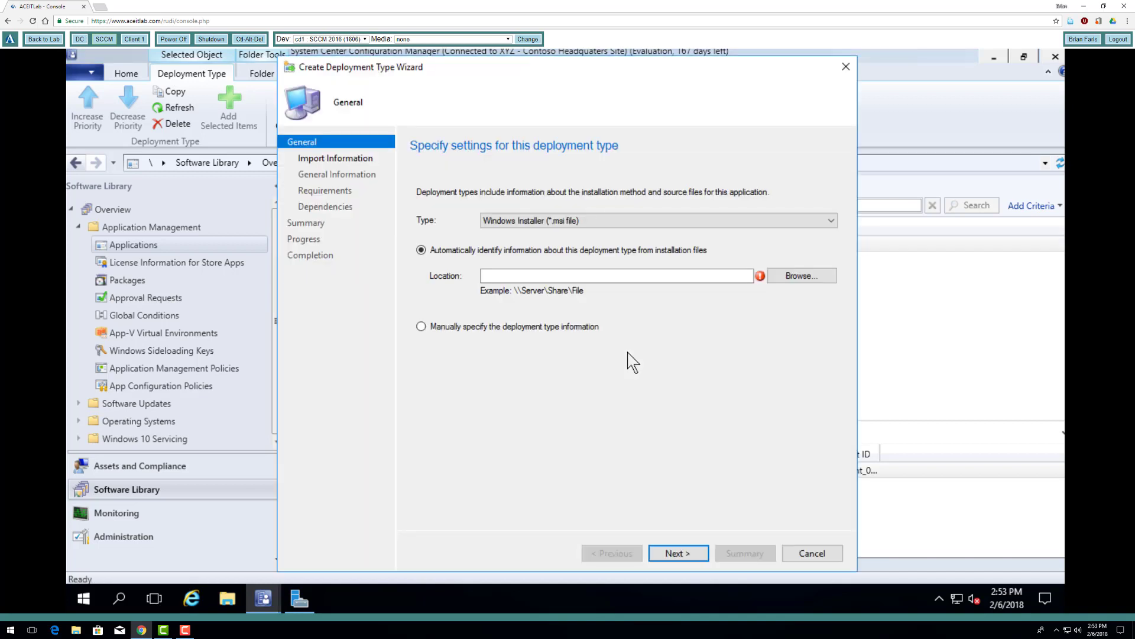
pyautogui.click(705, 275)
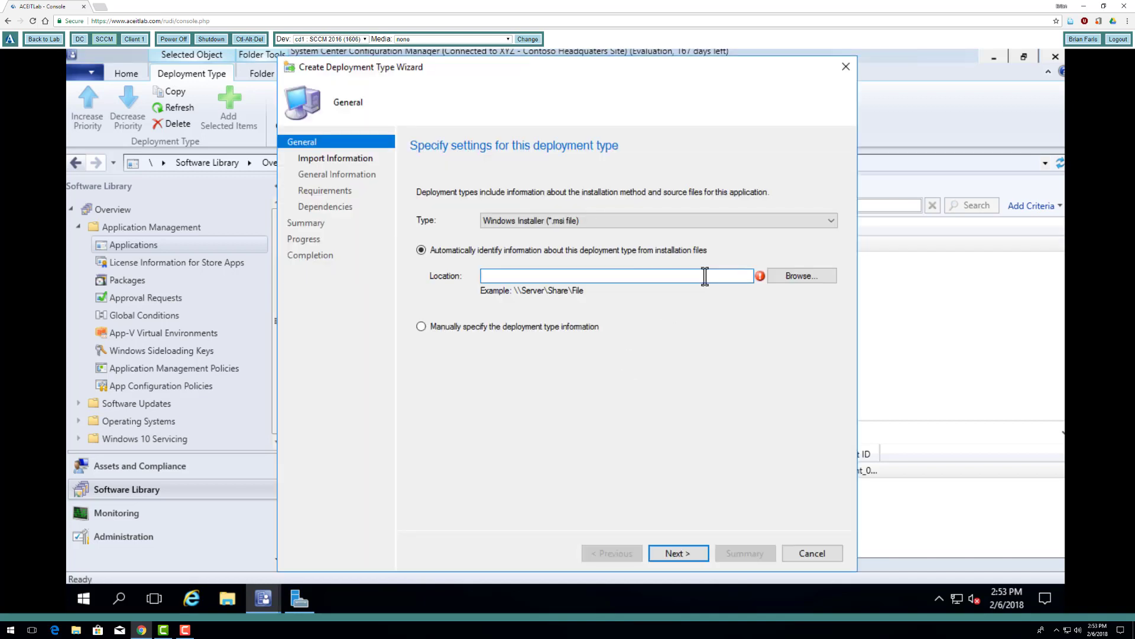
pyautogui.write('\\sccm\\')
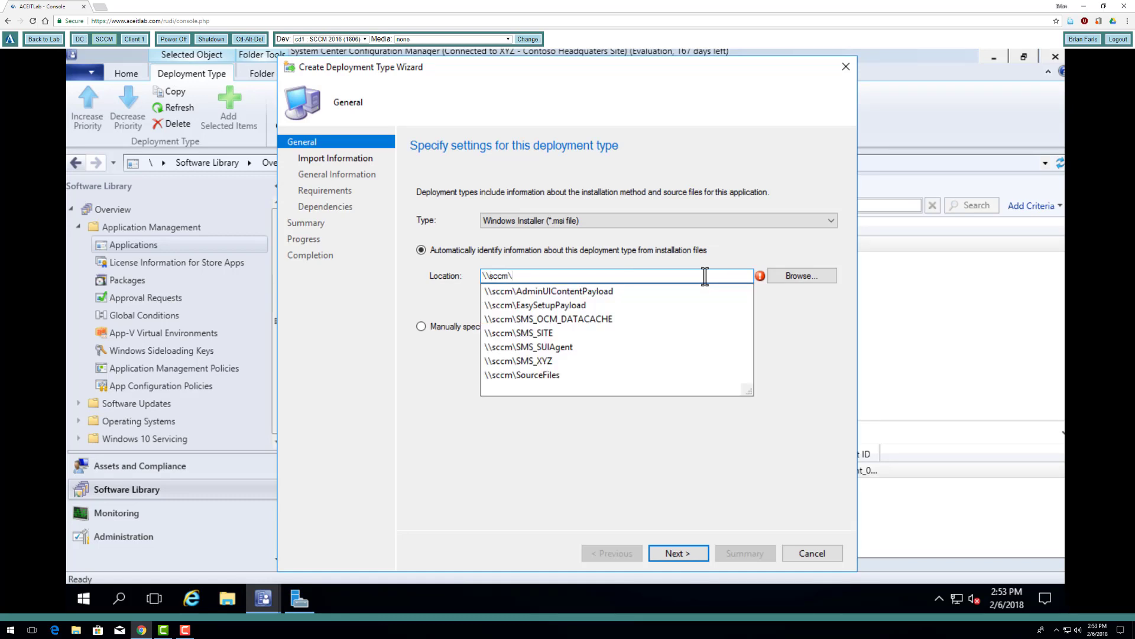
pyautogui.press('Down')
pyautogui.press('Down')
pyautogui.press('Down')
pyautogui.press('Down')
pyautogui.press('Down')
pyautogui.press('Down')
pyautogui.press('Down')
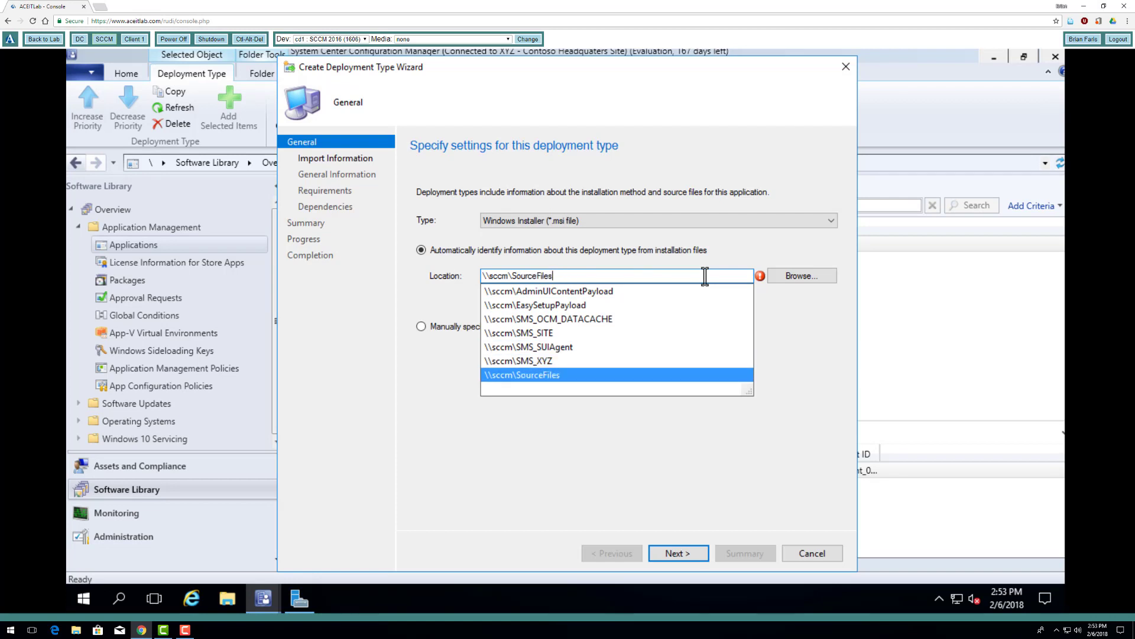
pyautogui.write('\\')
pyautogui.press('Down')
pyautogui.press('Down')
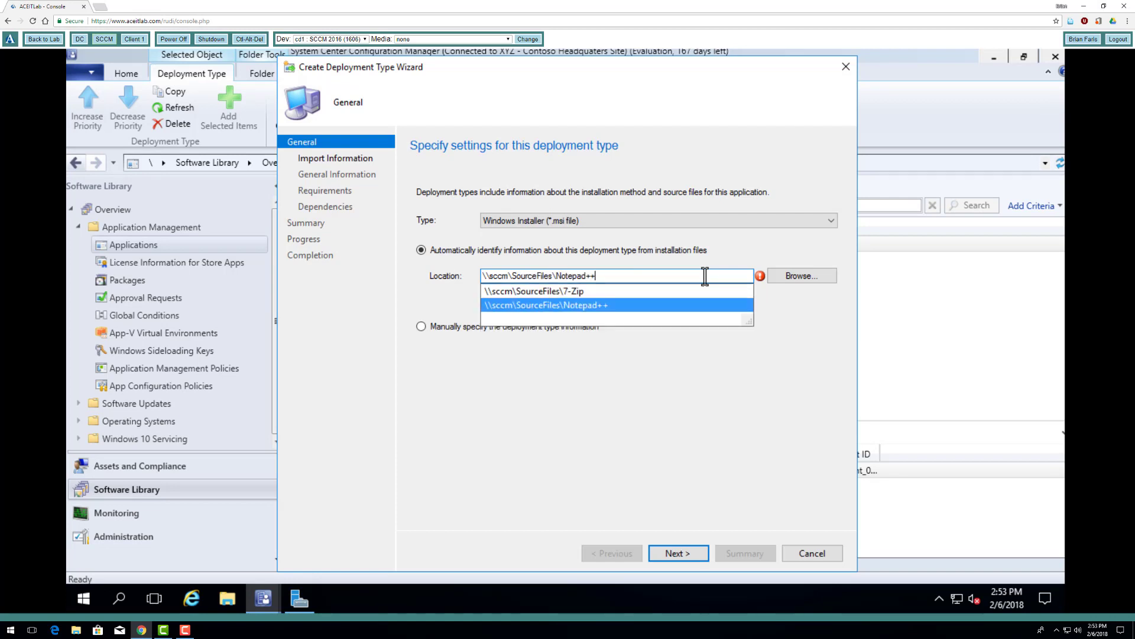
pyautogui.write('\\')
pyautogui.press('Down')
pyautogui.press('Down')
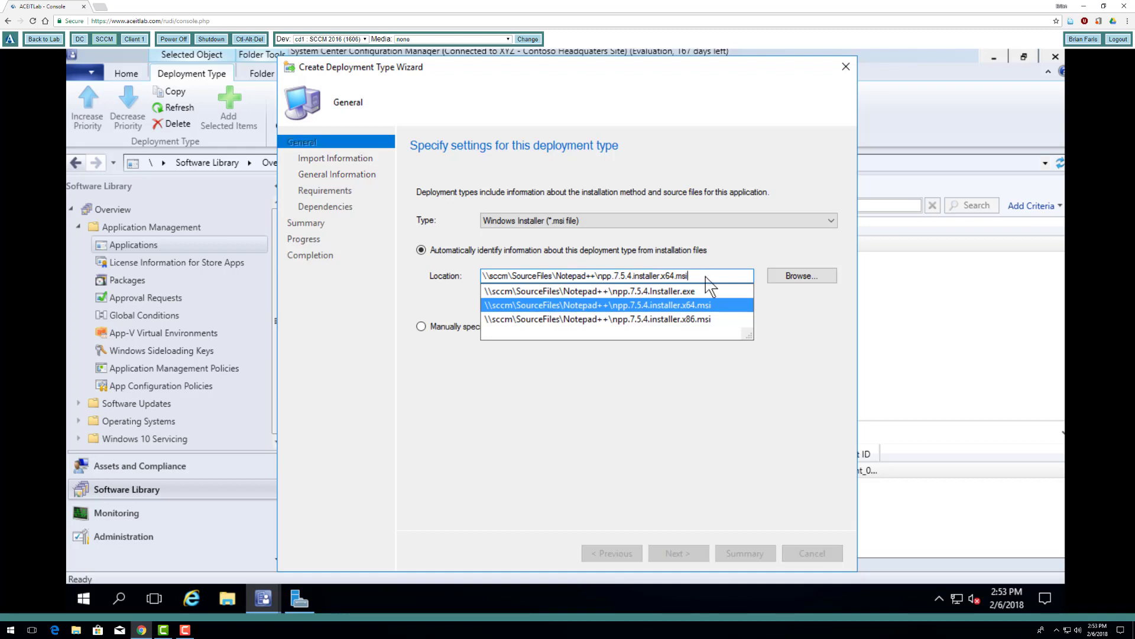
# Import the x64 MSI despite its unverified publisher and accept the imported general information.
pyautogui.press('Return')
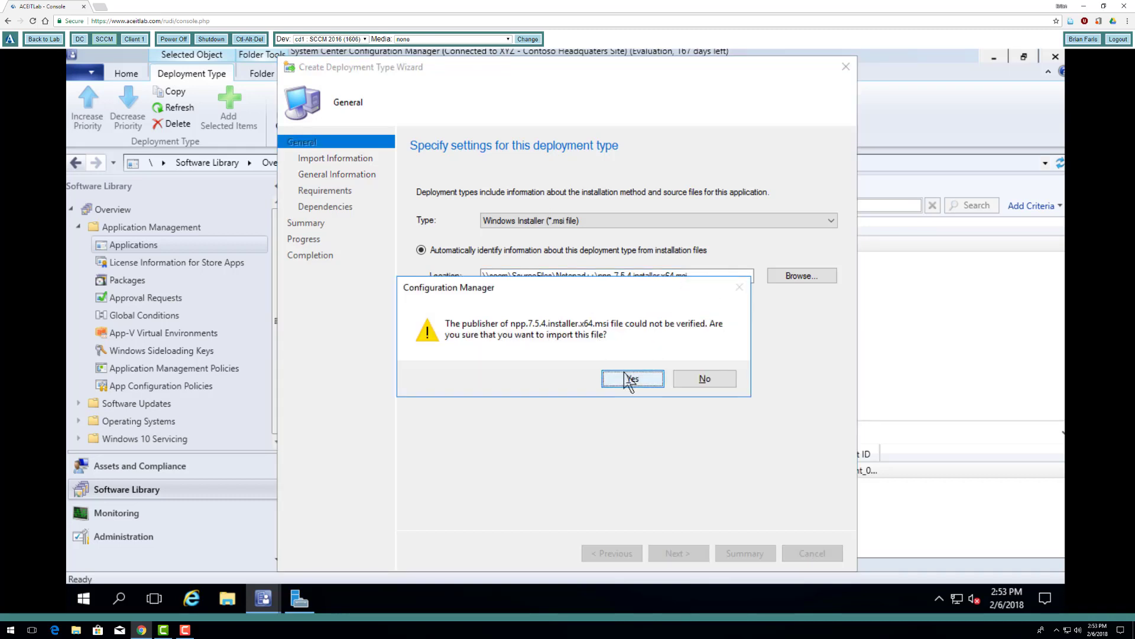
pyautogui.click(189, 632)
pyautogui.click(630, 380)
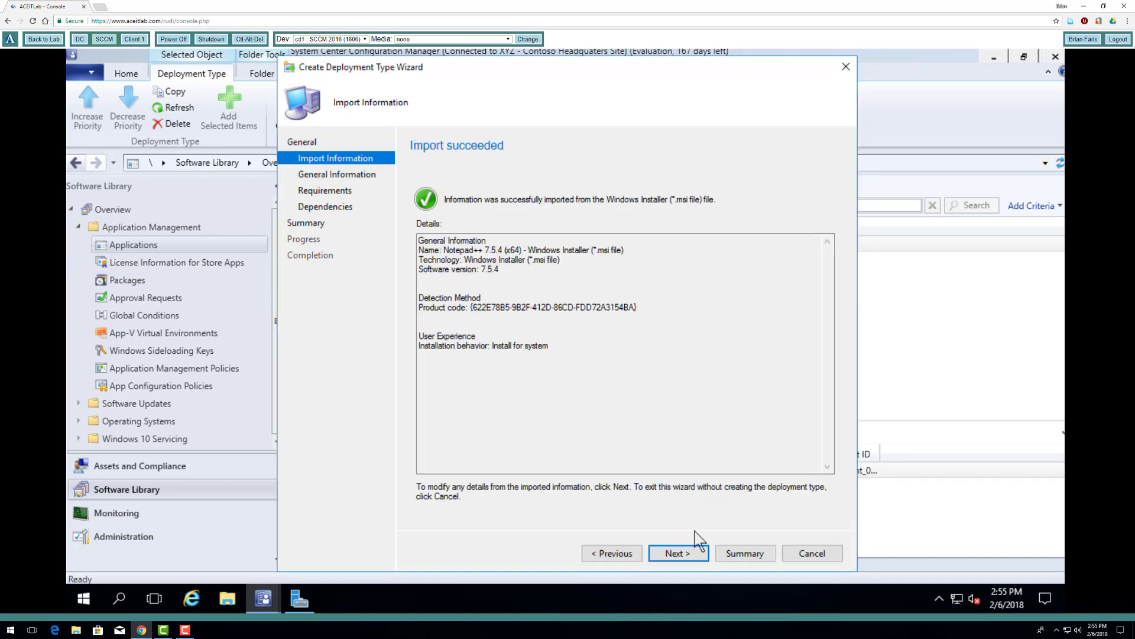
pyautogui.click(685, 549)
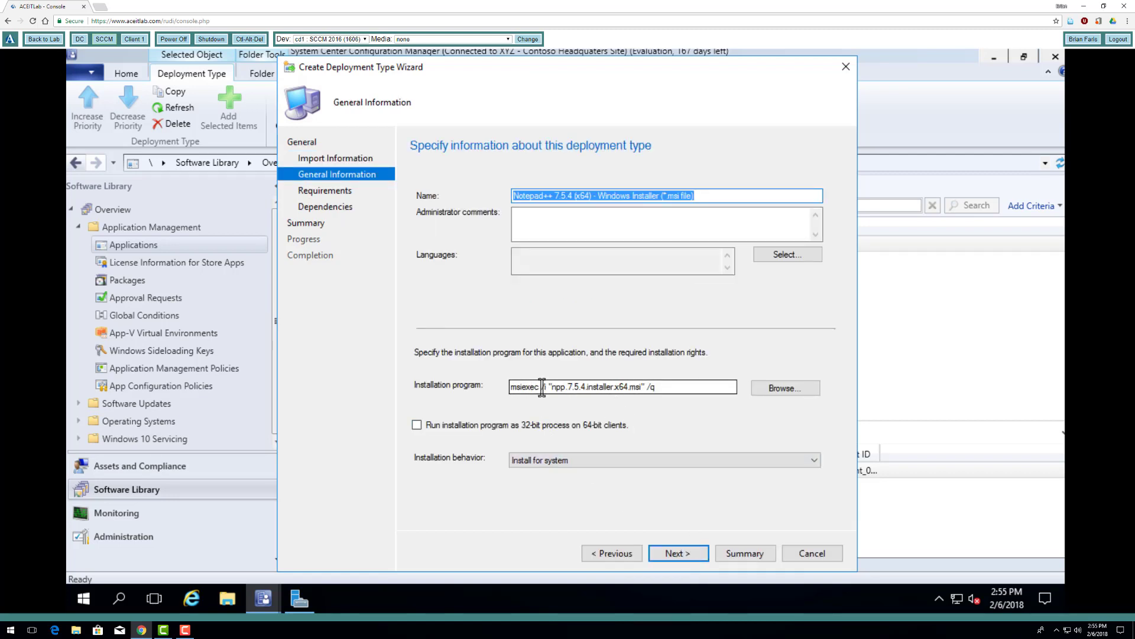
pyautogui.click(680, 554)
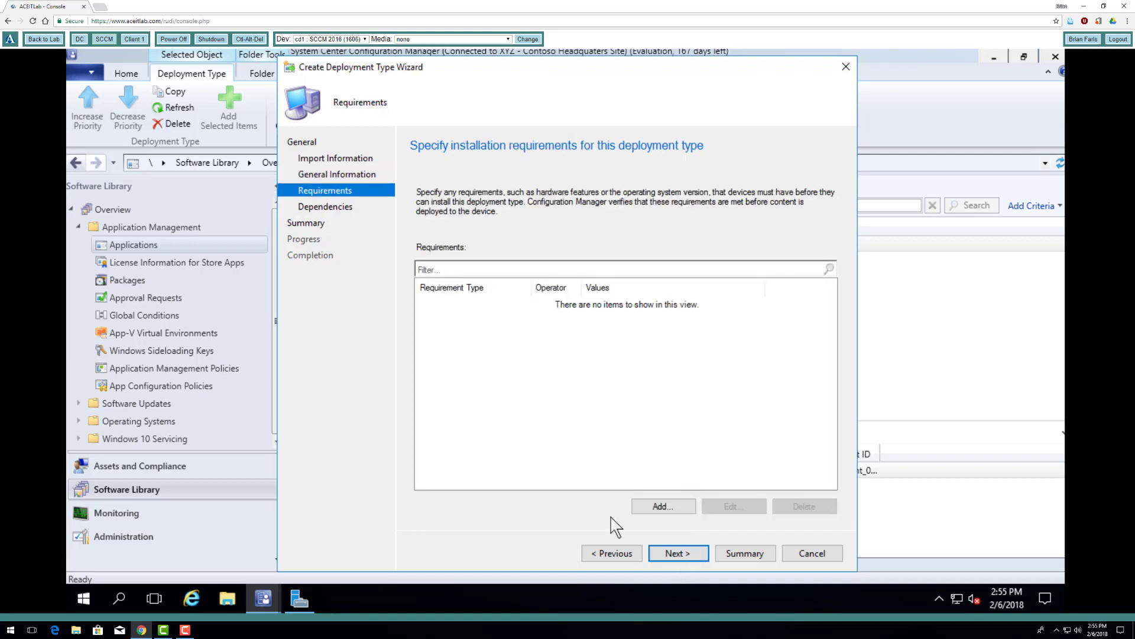
# Add a device requirement to the x64 deployment type: operating system one of All Windows 10 (64-bit).
pyautogui.click(653, 507)
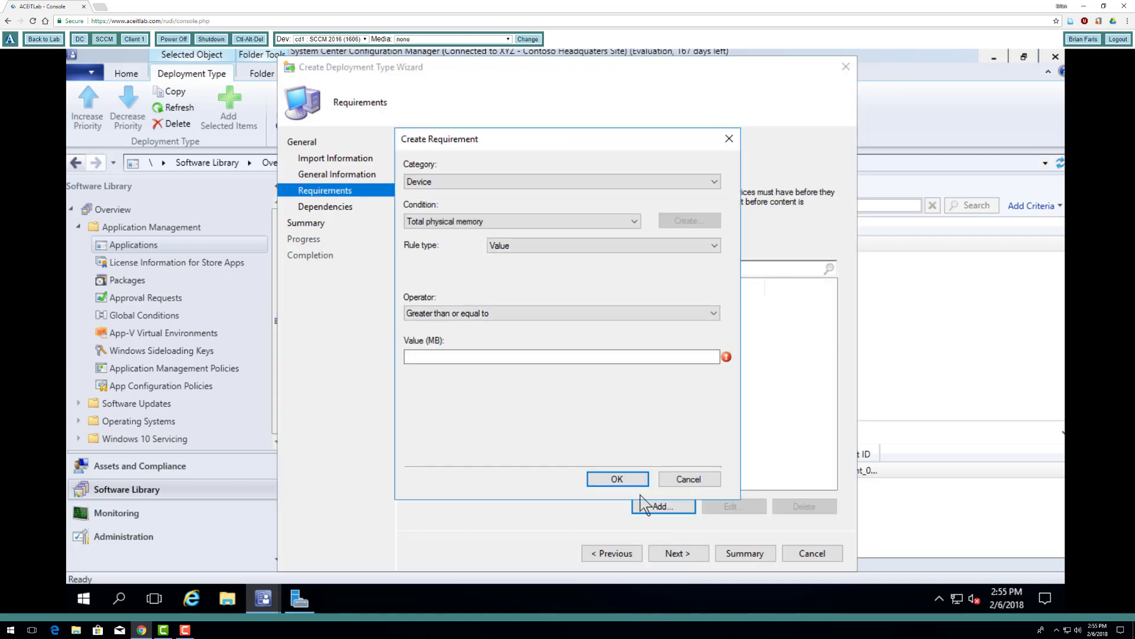
pyautogui.click(635, 221)
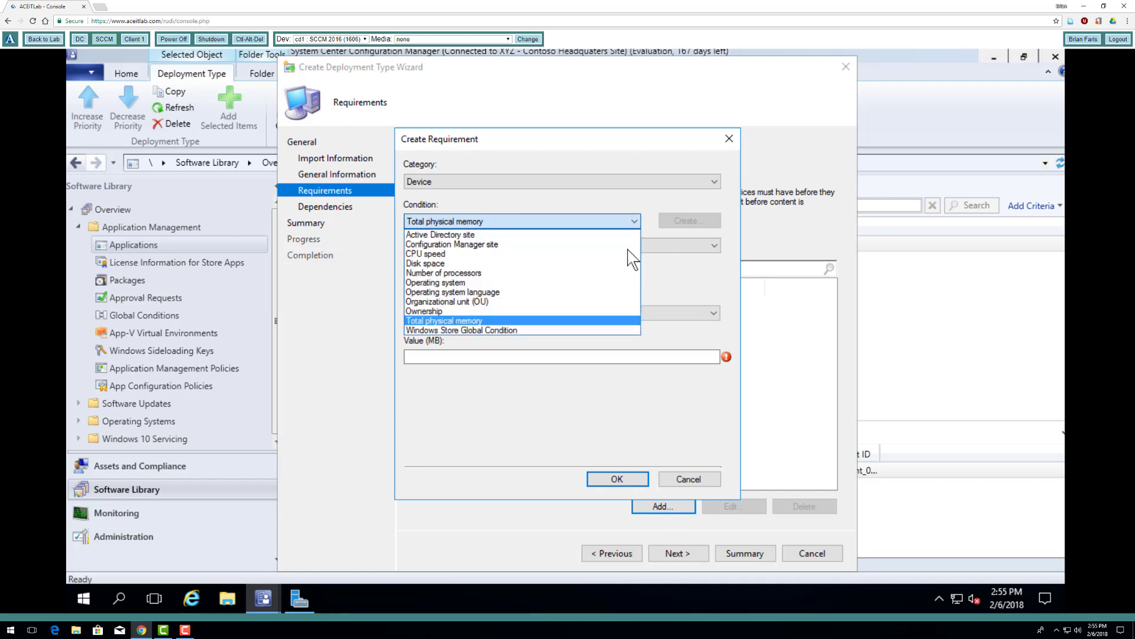
pyautogui.click(510, 284)
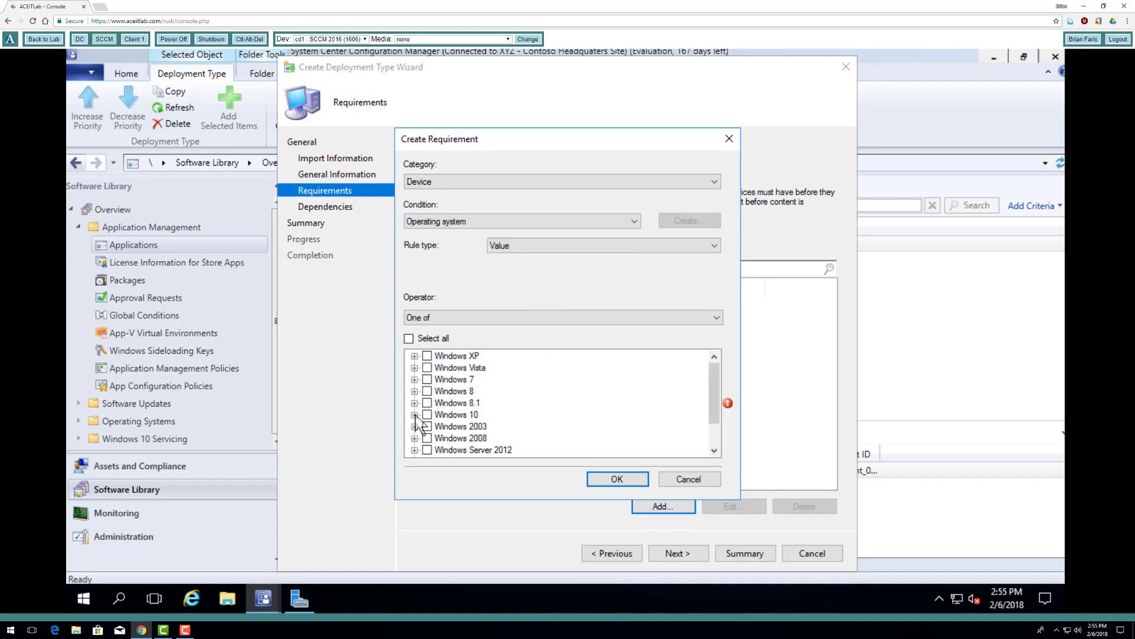
pyautogui.click(415, 414)
pyautogui.click(441, 426)
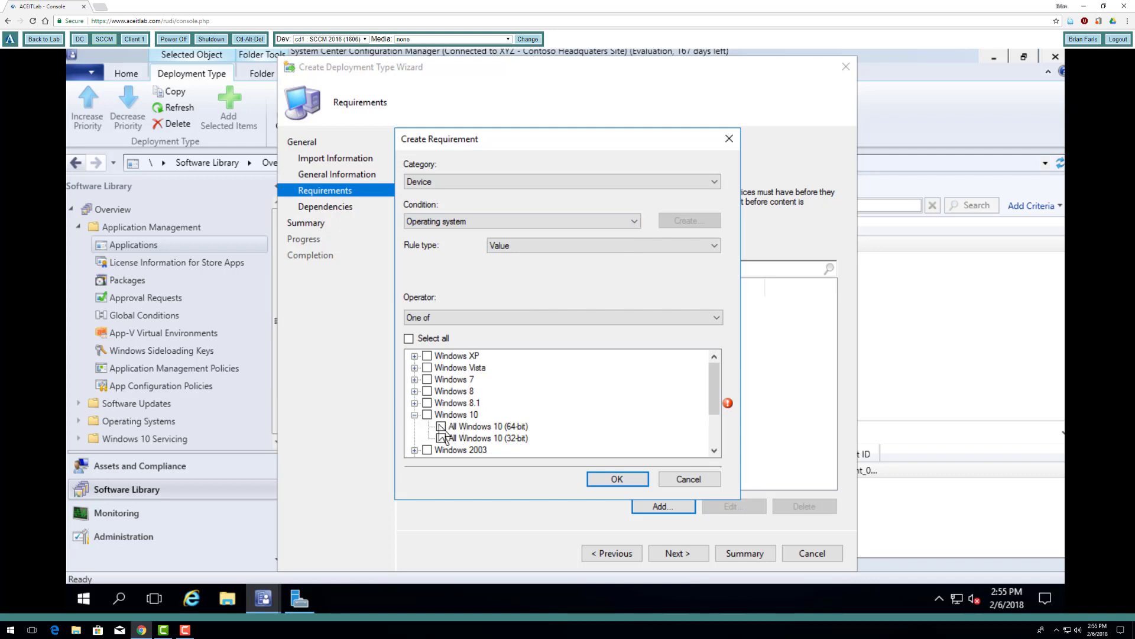
pyautogui.click(598, 480)
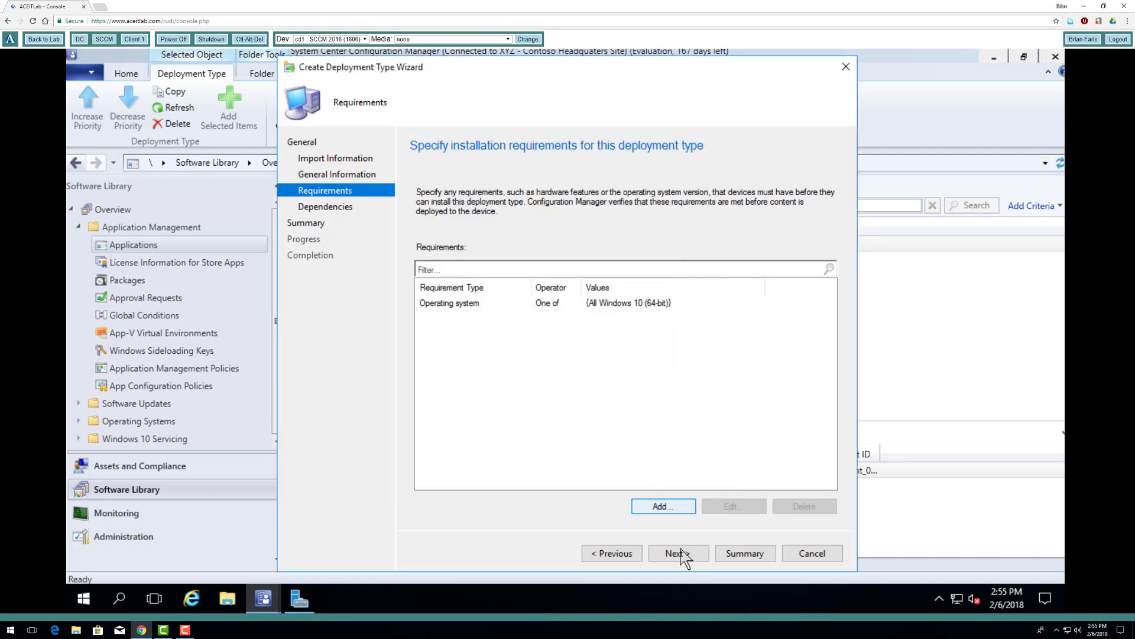
# Create the x64 deployment type without software dependencies, accepting the summarized settings, and close the wizard.
pyautogui.click(680, 555)
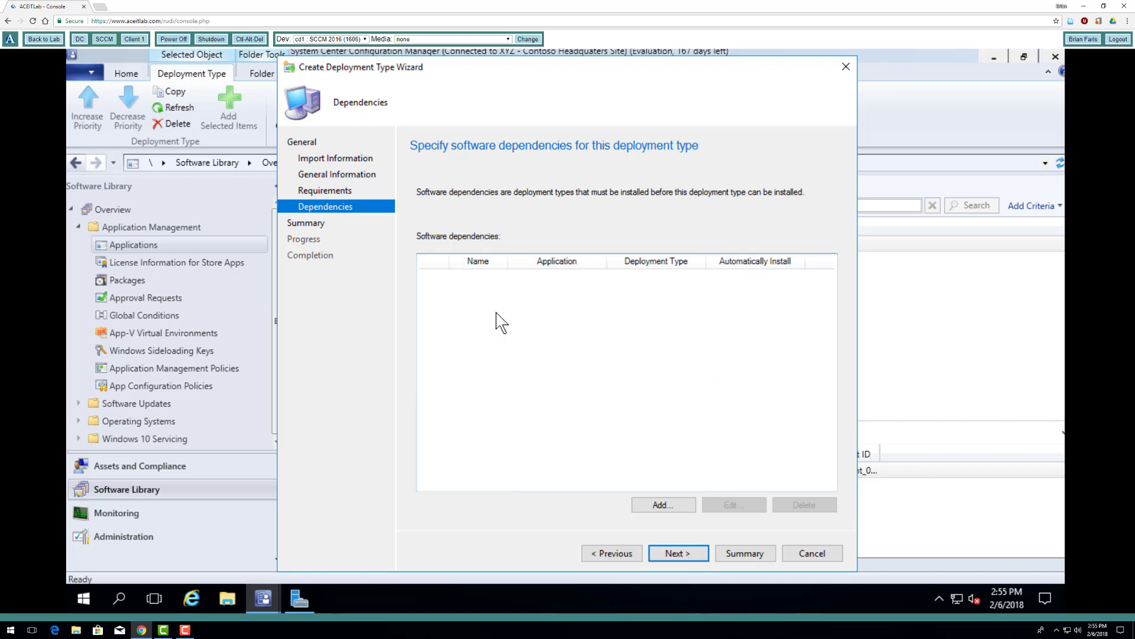
pyautogui.click(696, 555)
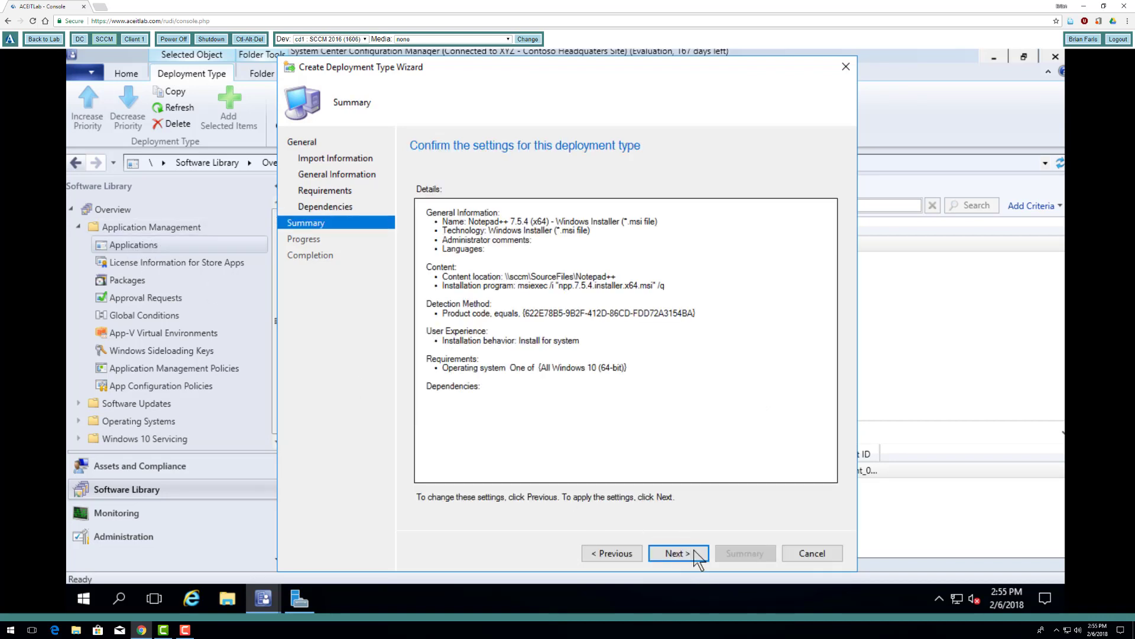
pyautogui.click(696, 555)
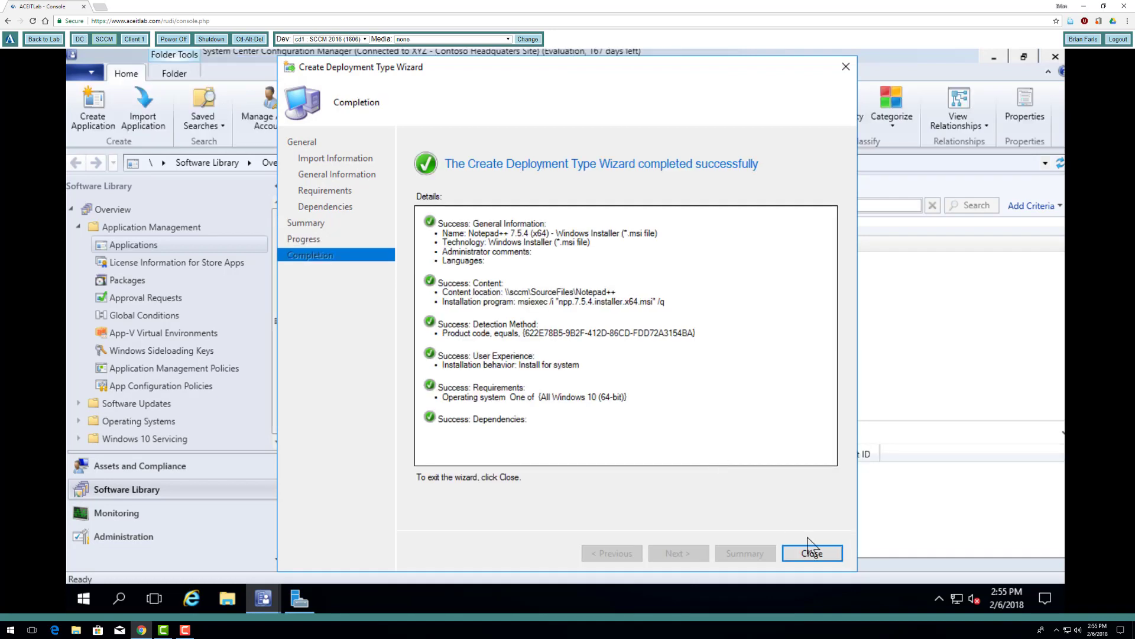
pyautogui.click(808, 553)
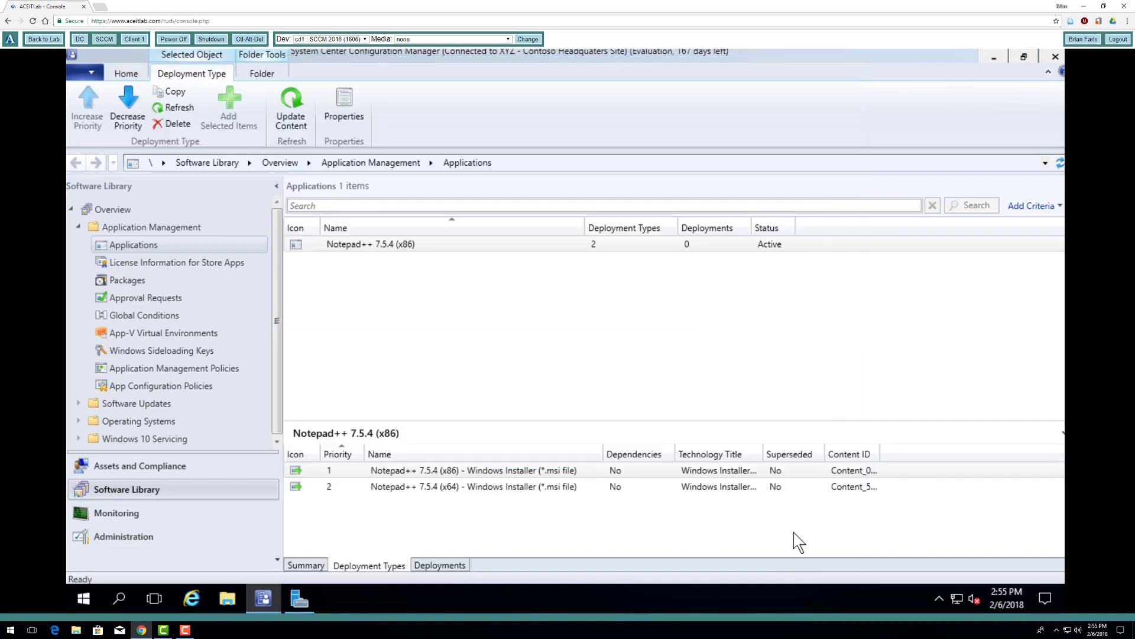
pyautogui.click(494, 471)
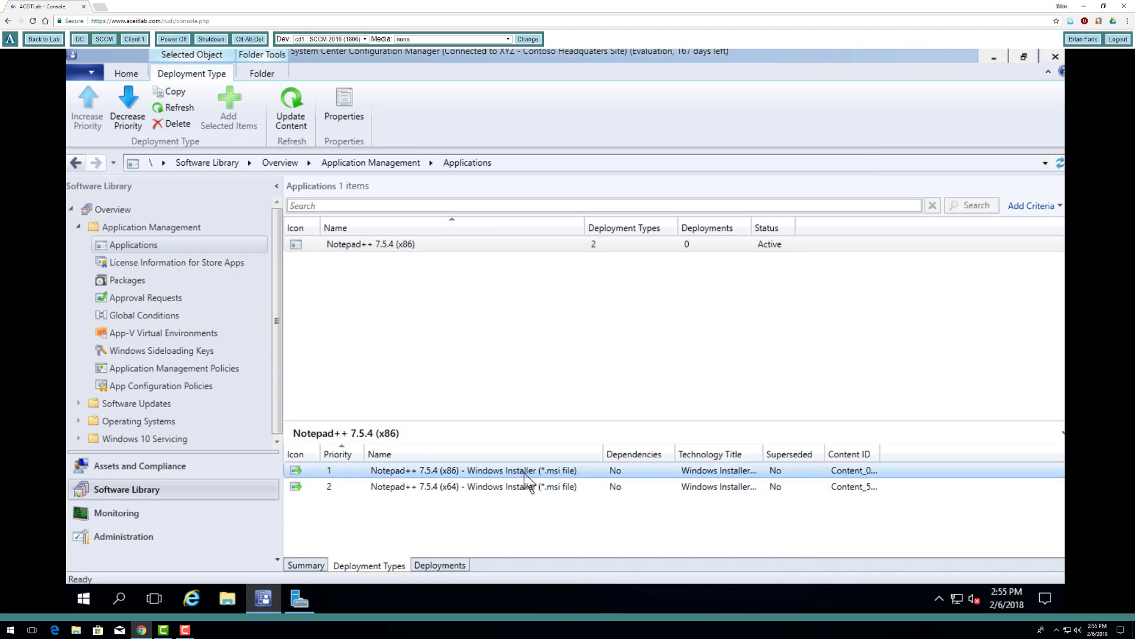
pyautogui.click(508, 498)
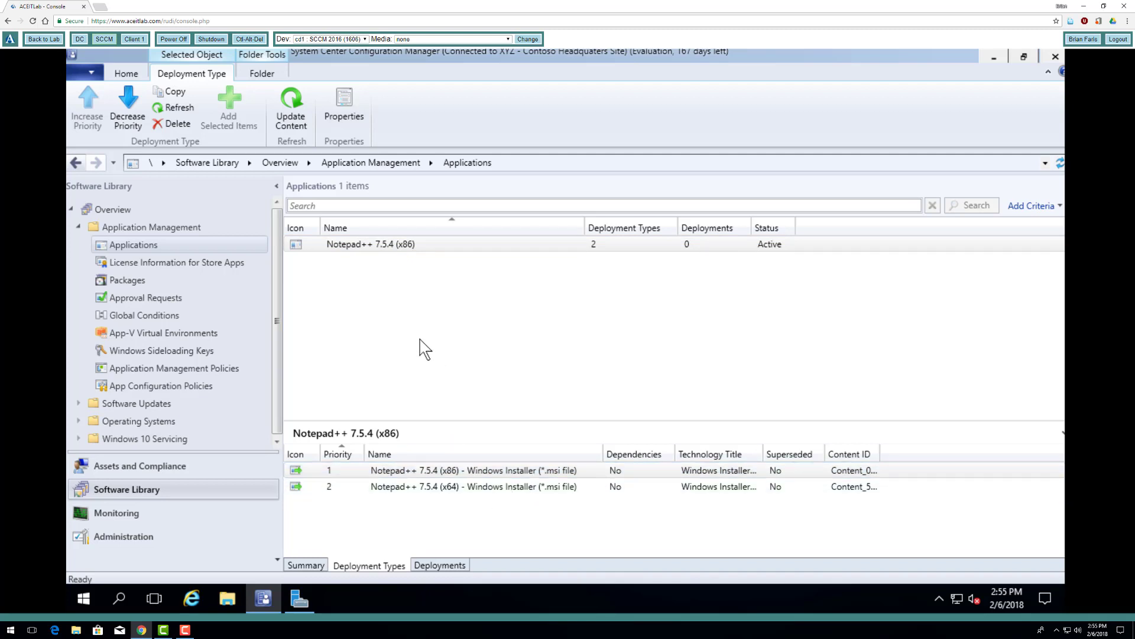
pyautogui.click(560, 470)
# Start a Windows Installer deployment type for the Notepad++ 7.5.4 (x86) application with manually specified deployment type information.
pyautogui.click(467, 245)
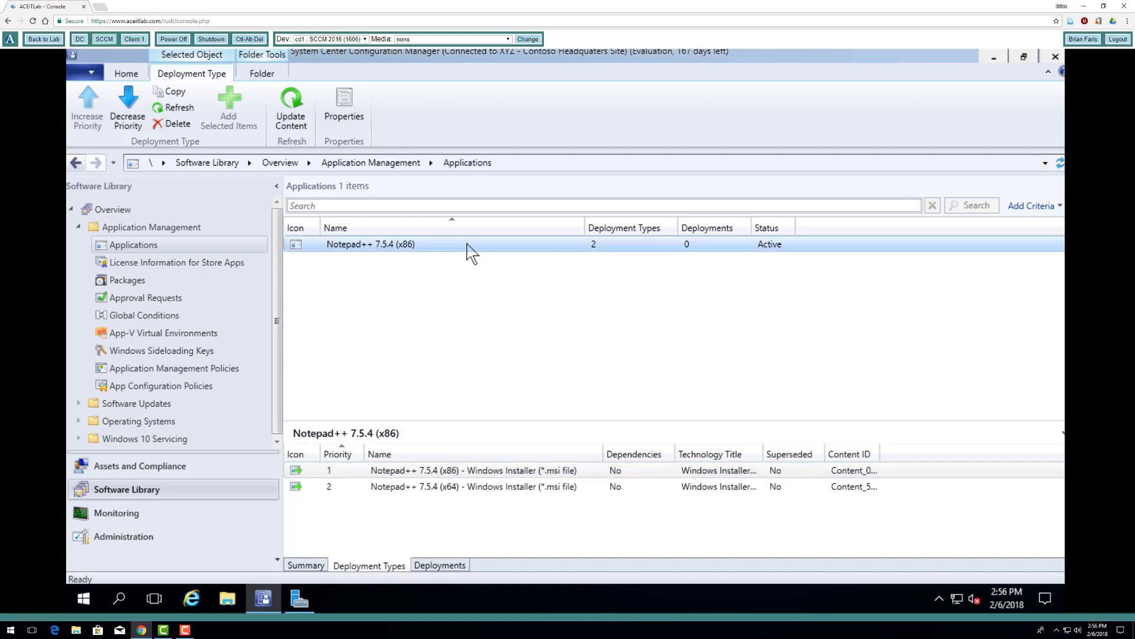
pyautogui.rightClick(471, 251)
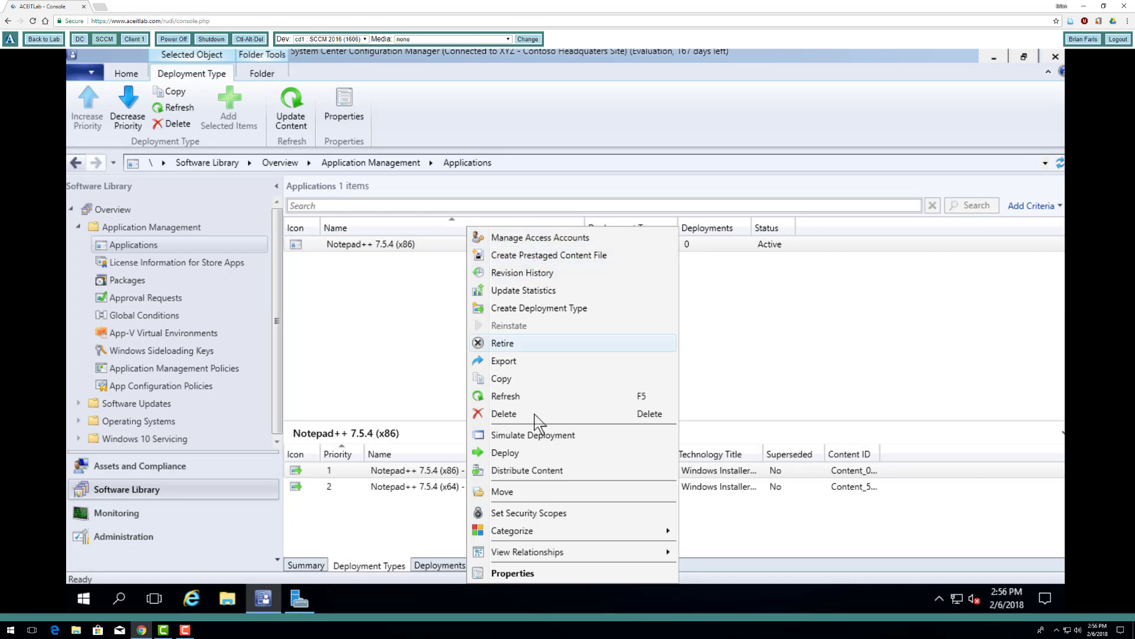
pyautogui.click(560, 305)
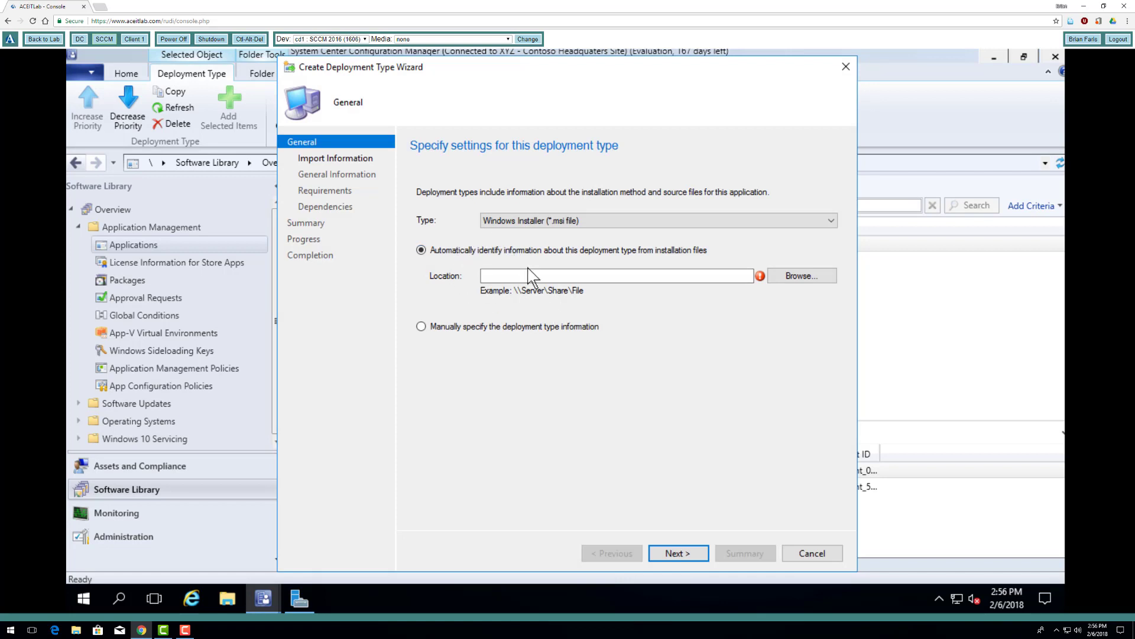
pyautogui.click(421, 327)
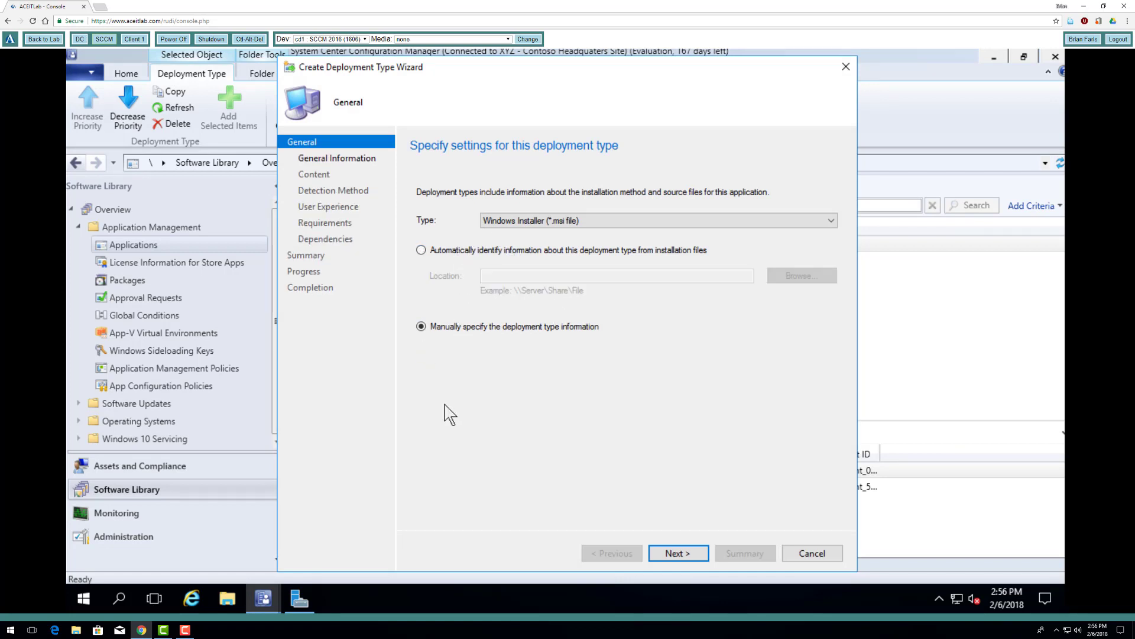
pyautogui.click(700, 561)
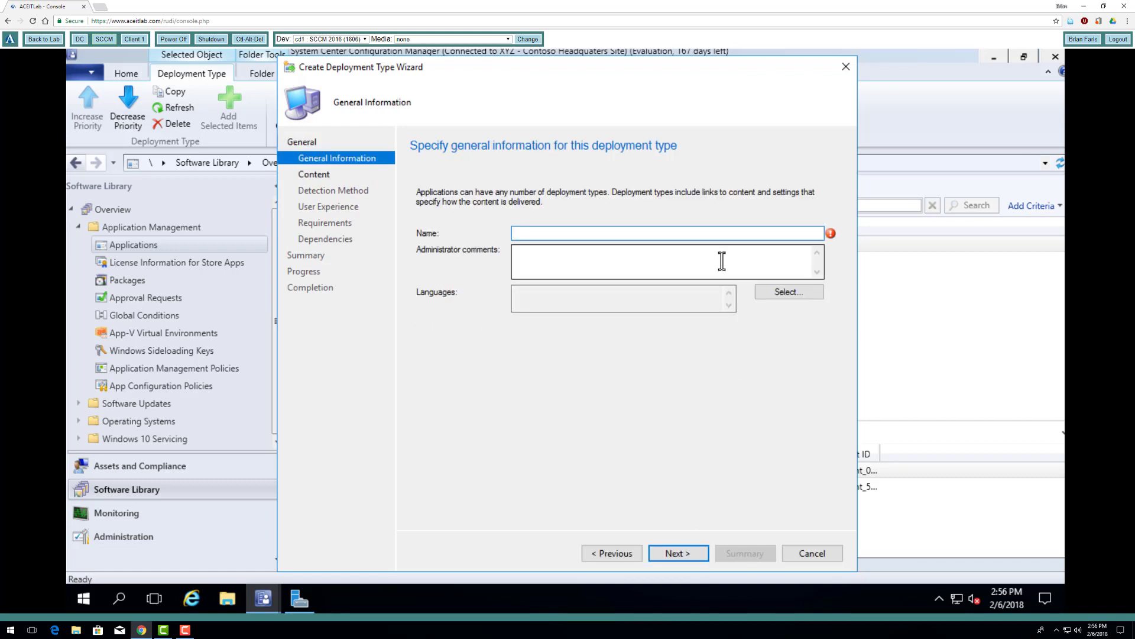
# Name the deployment type Notepad++, add the administrator comment "exe installer", and proceed to the content settings.
pyautogui.write('Notepad++')
pyautogui.click(655, 264)
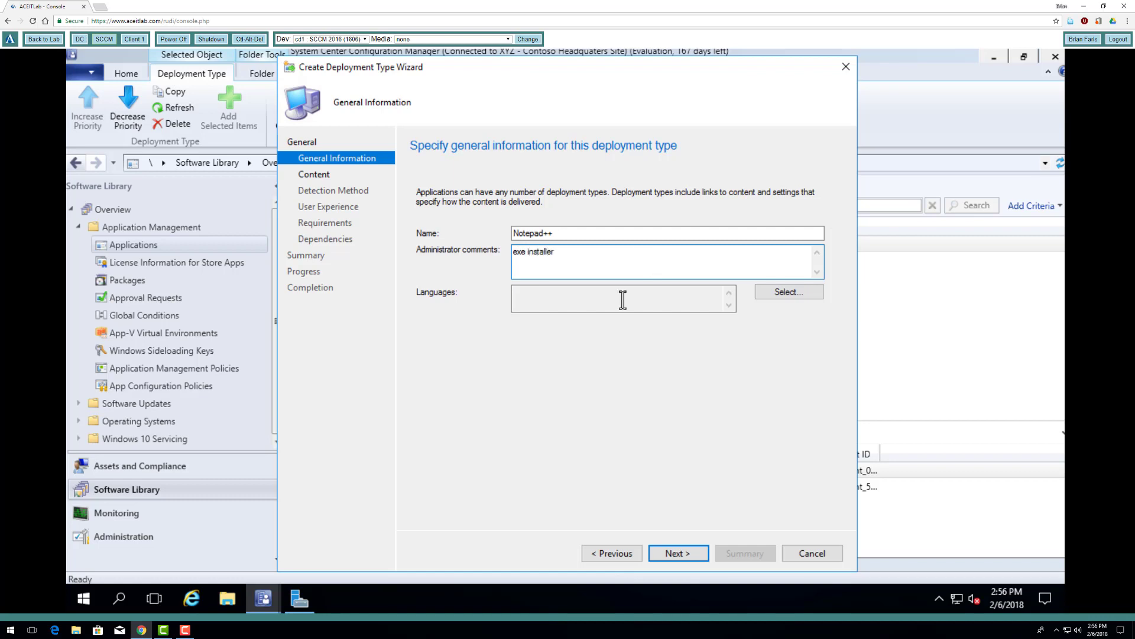
pyautogui.click(677, 554)
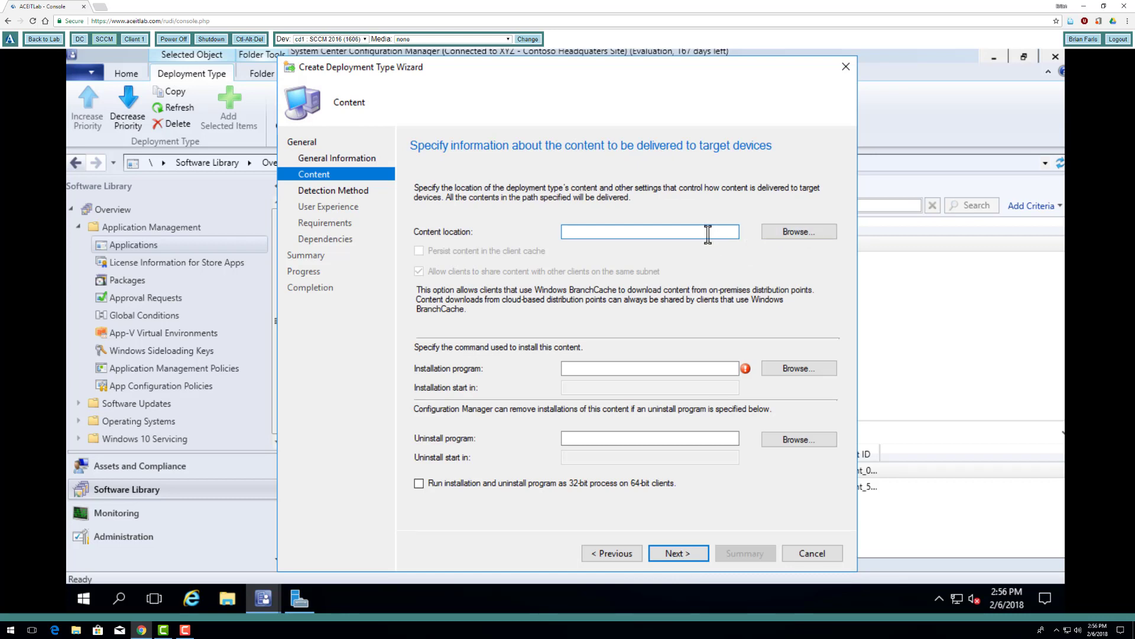
# Set the deployment type's content location to \\sccm\SourceFiles\Notepad++\.
pyautogui.write('\\\\sccm\\')
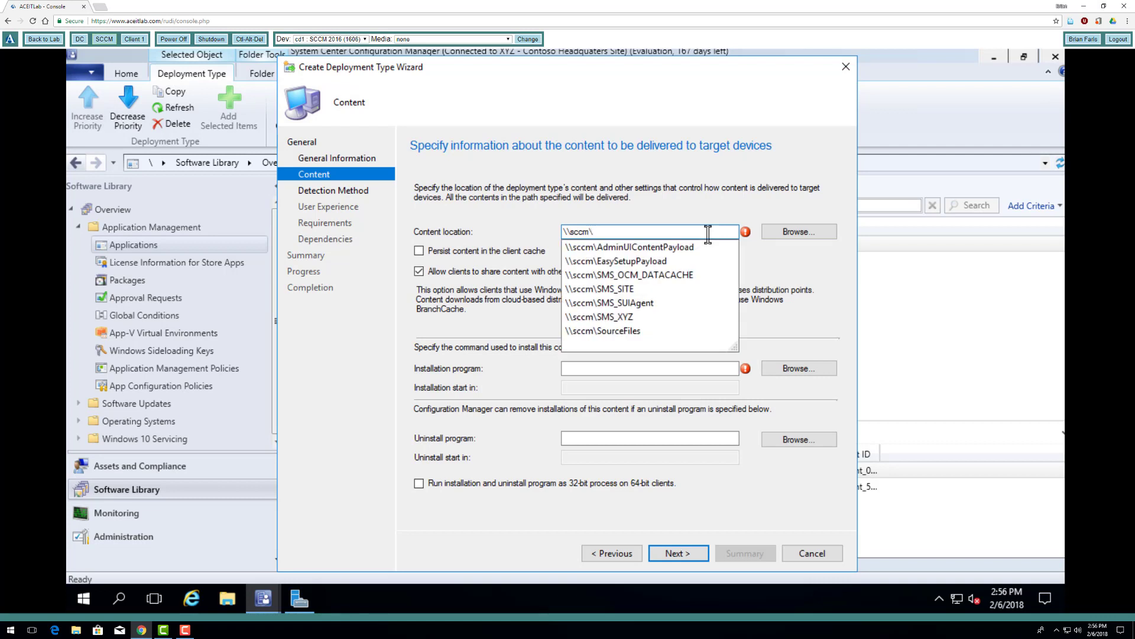
pyautogui.press('Down')
pyautogui.press('Down')
pyautogui.press('Down')
pyautogui.press('Down')
pyautogui.press('Down')
pyautogui.press('Down')
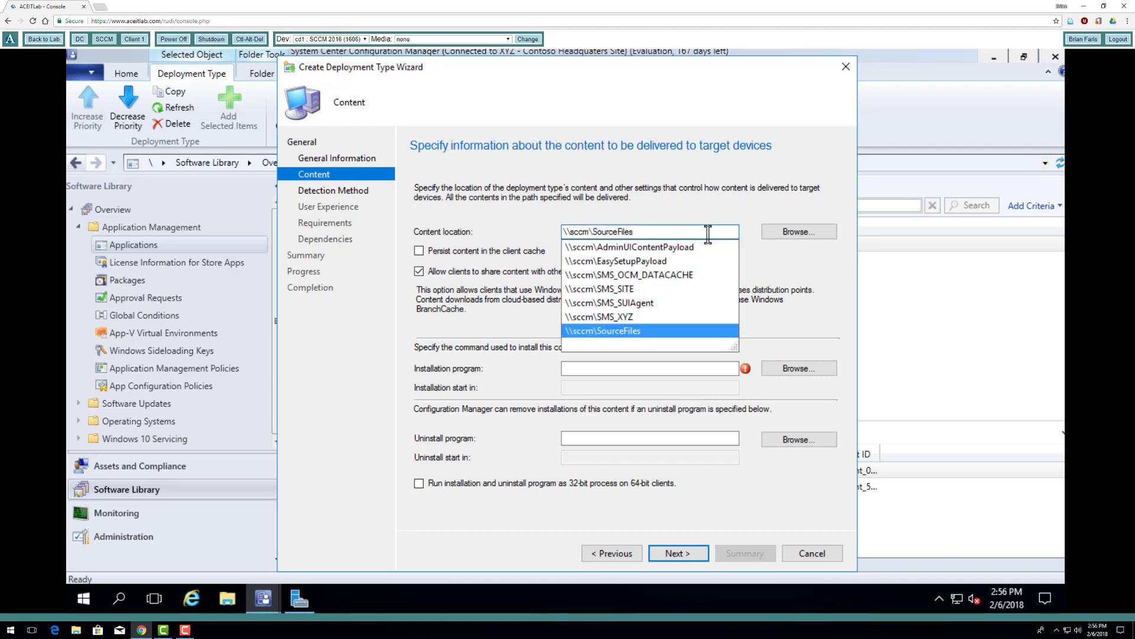
pyautogui.write('\\')
pyautogui.press('Down')
pyautogui.press('Down')
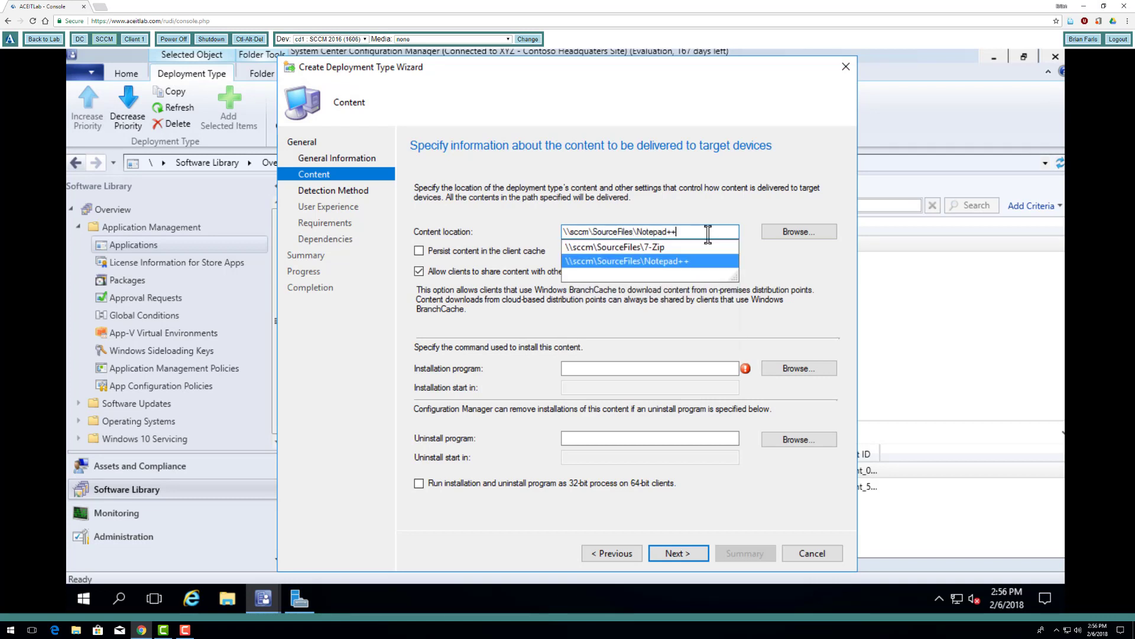
pyautogui.write('\\')
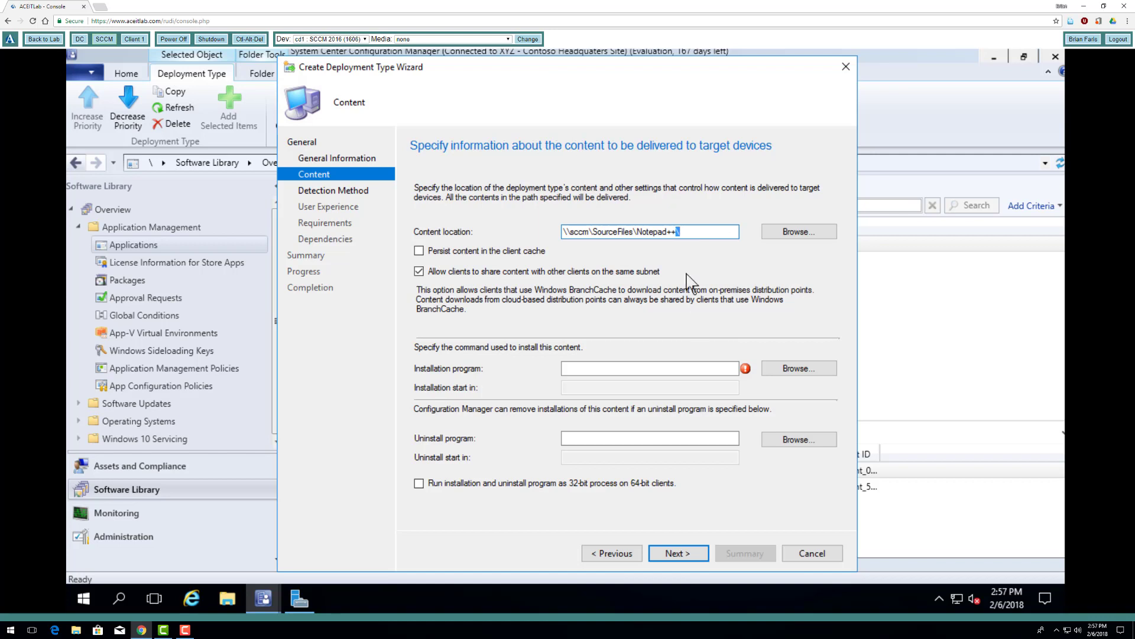
pyautogui.click(708, 369)
pyautogui.click(800, 368)
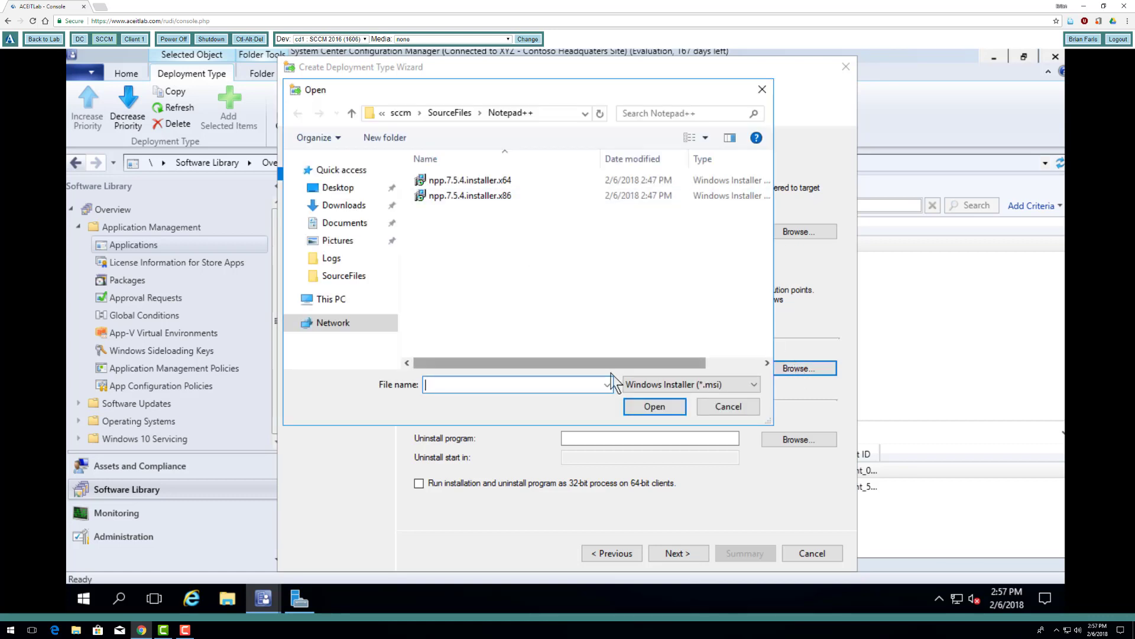
pyautogui.click(683, 386)
pyautogui.click(683, 389)
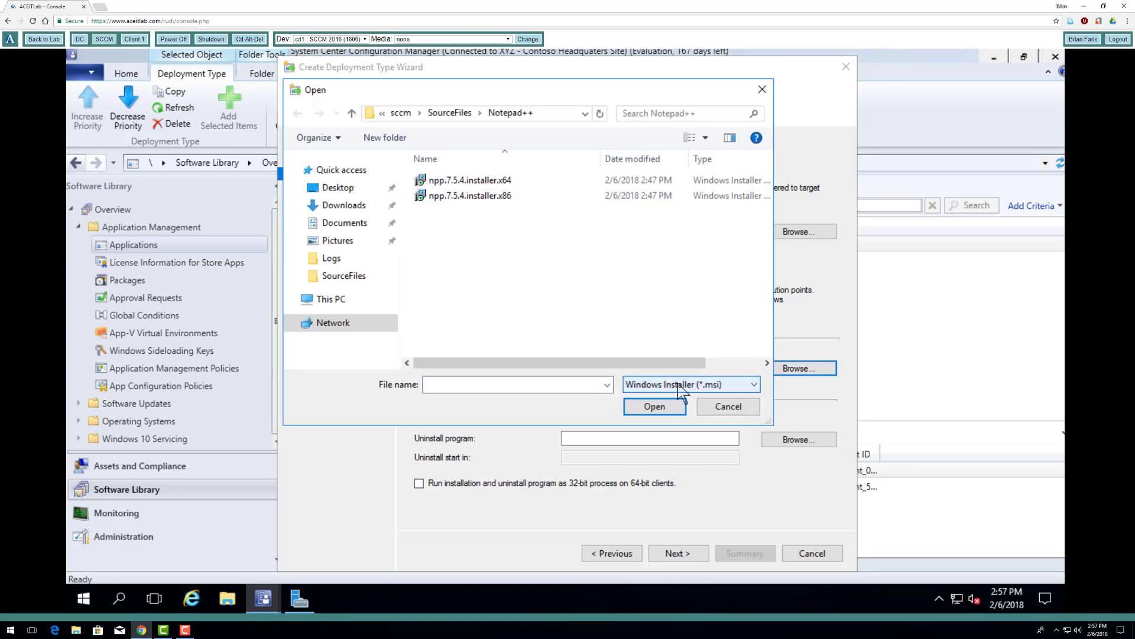
pyautogui.click(732, 408)
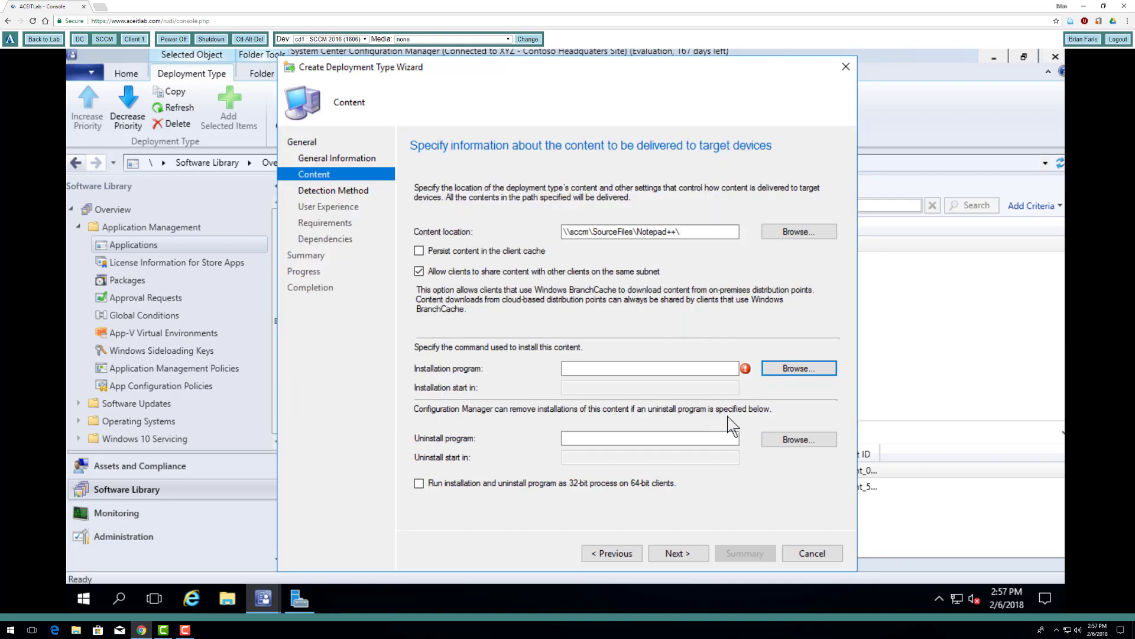
# Copy the file name of the npp.7.5.4.Installer application from C:\SourceFiles\Notepad++ in File Explorer, then close the window.
pyautogui.click(227, 602)
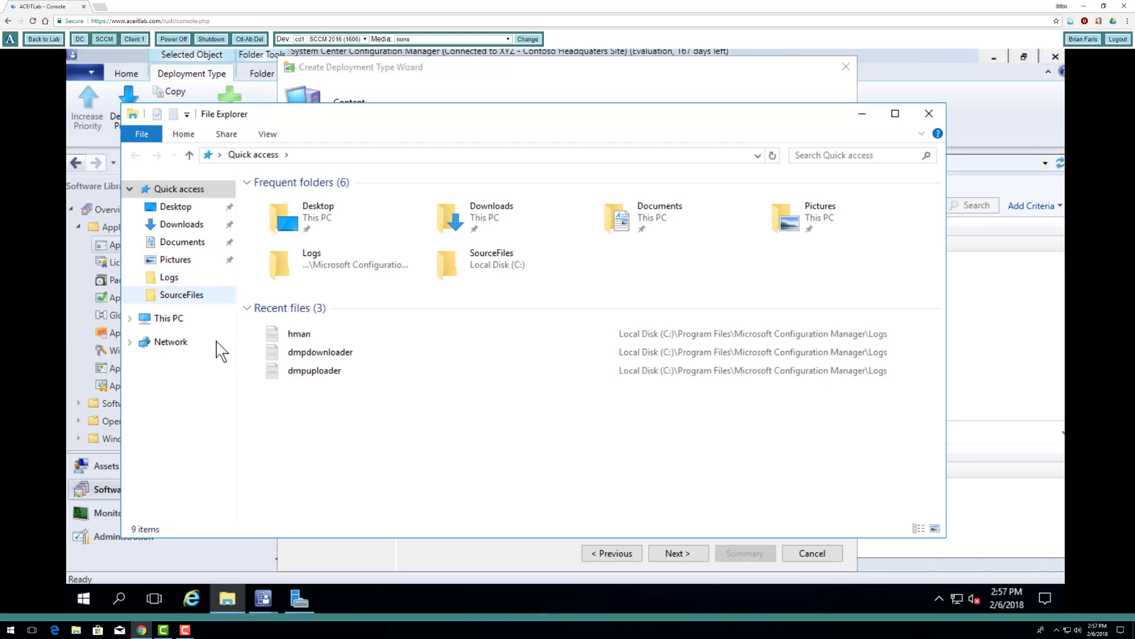
pyautogui.click(171, 322)
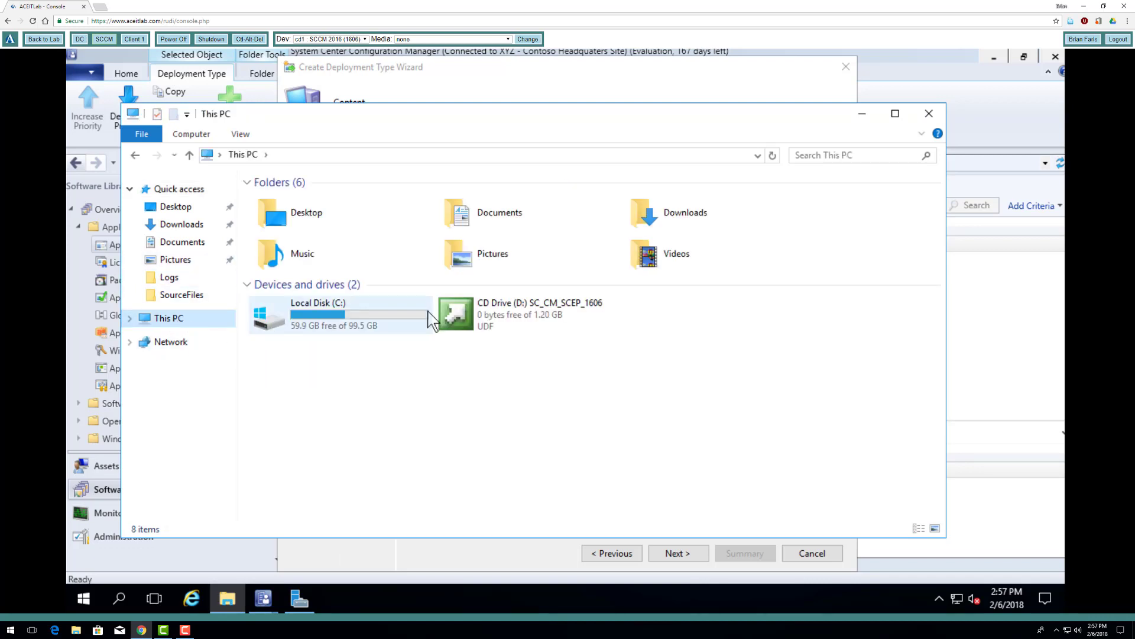
pyautogui.doubleClick(379, 316)
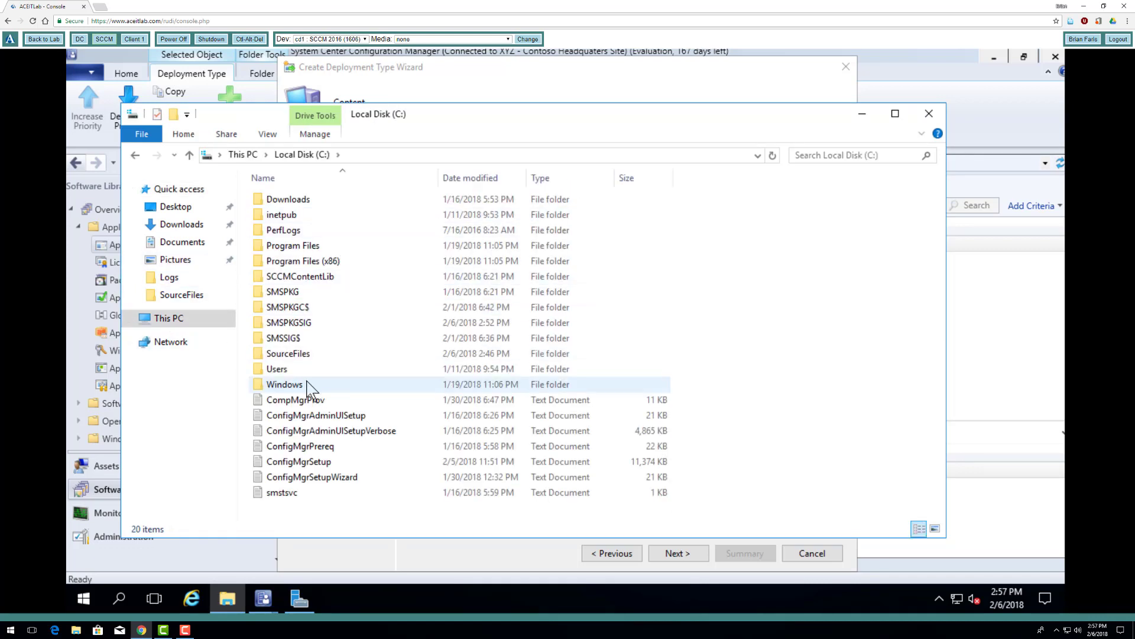
pyautogui.doubleClick(310, 354)
pyautogui.click(315, 216)
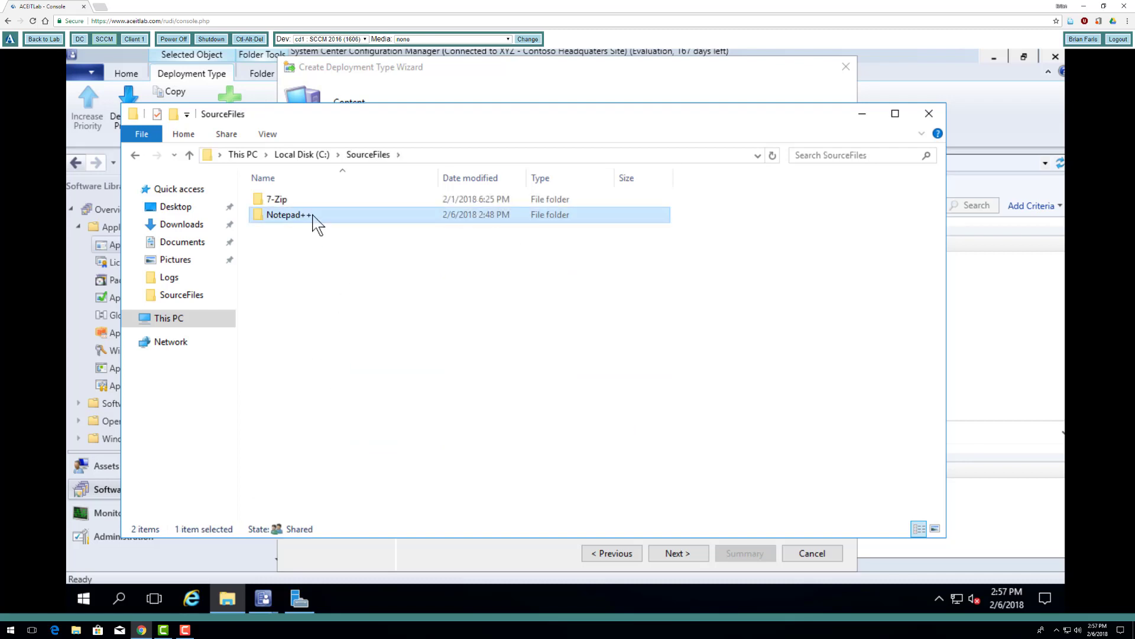
pyautogui.doubleClick(313, 214)
pyautogui.click(320, 201)
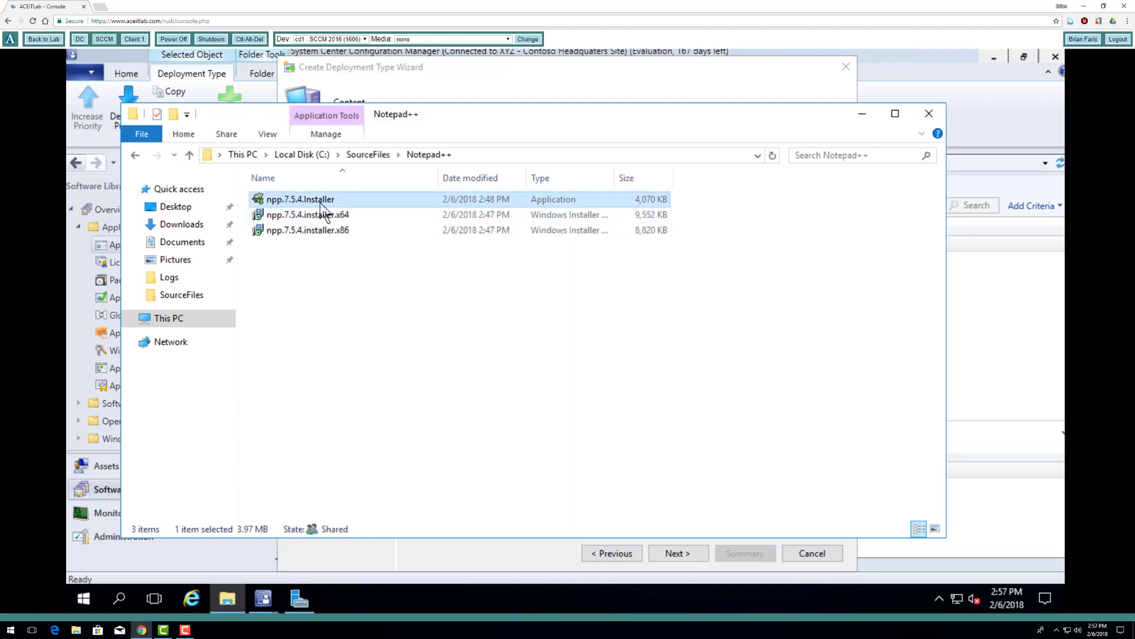
pyautogui.click(320, 201)
pyautogui.hotkey('ctrl', 'c')
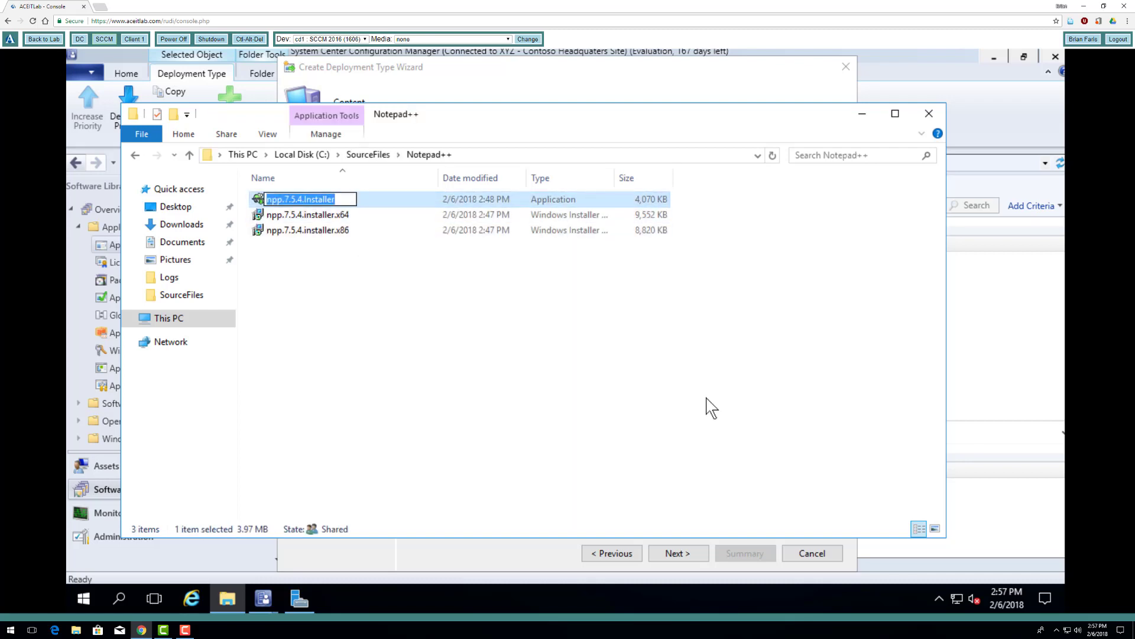
pyautogui.click(929, 114)
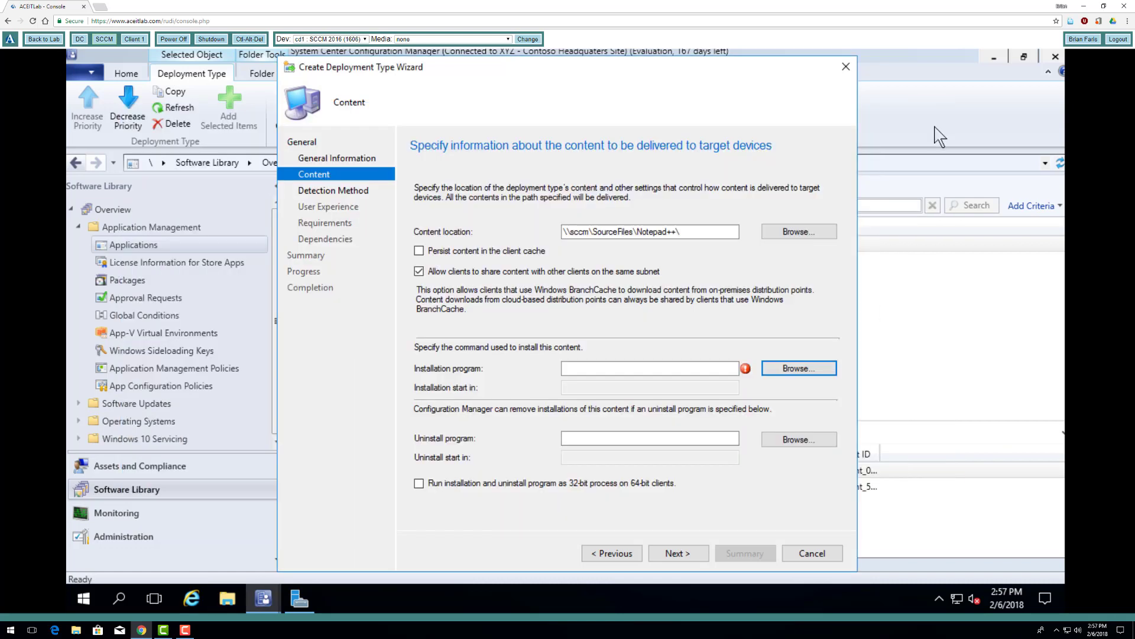
# Set the installation program to npp.7.5.4.Installer.exe /S and proceed to the detection method.
pyautogui.click(655, 366)
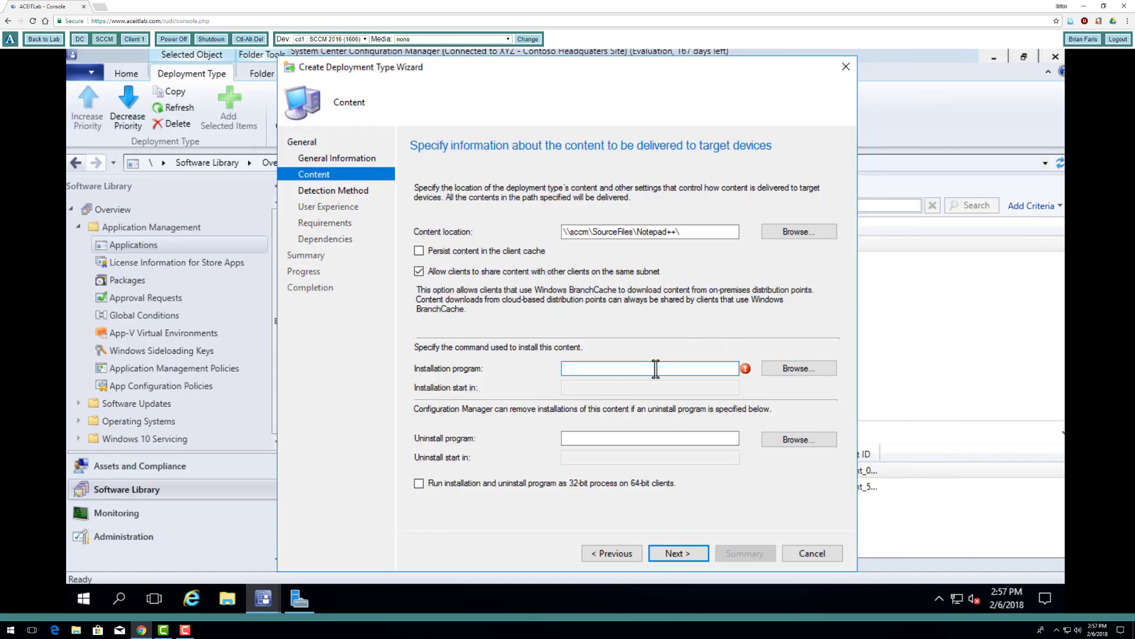
pyautogui.hotkey('ctrl', 'v')
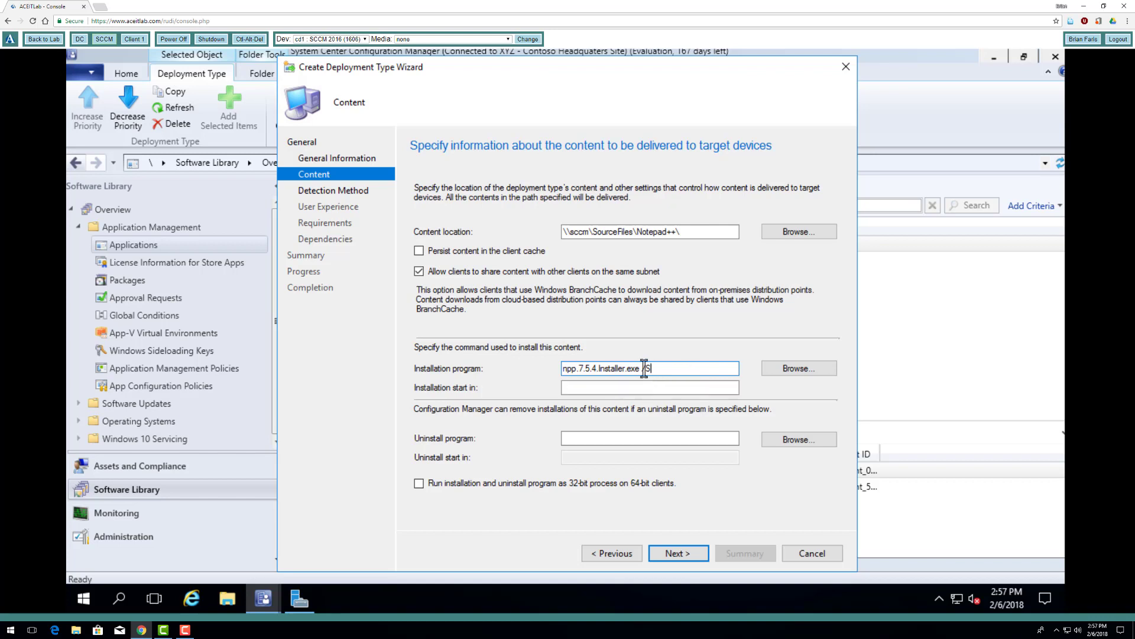
pyautogui.moveTo(646, 368); pyautogui.dragTo(655, 368)
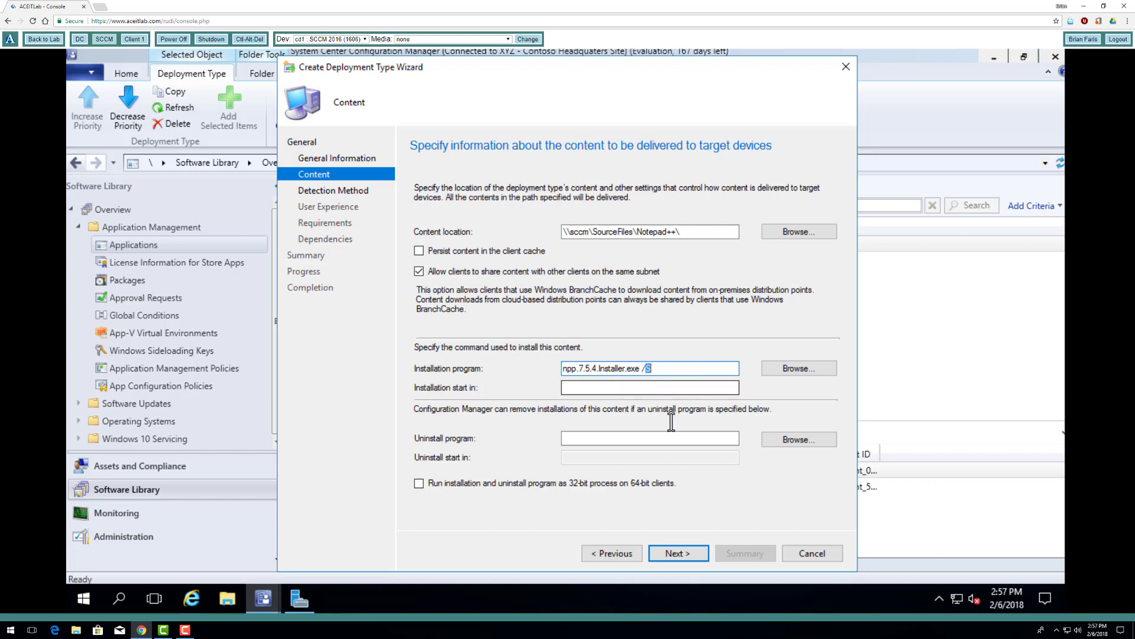
pyautogui.click(691, 551)
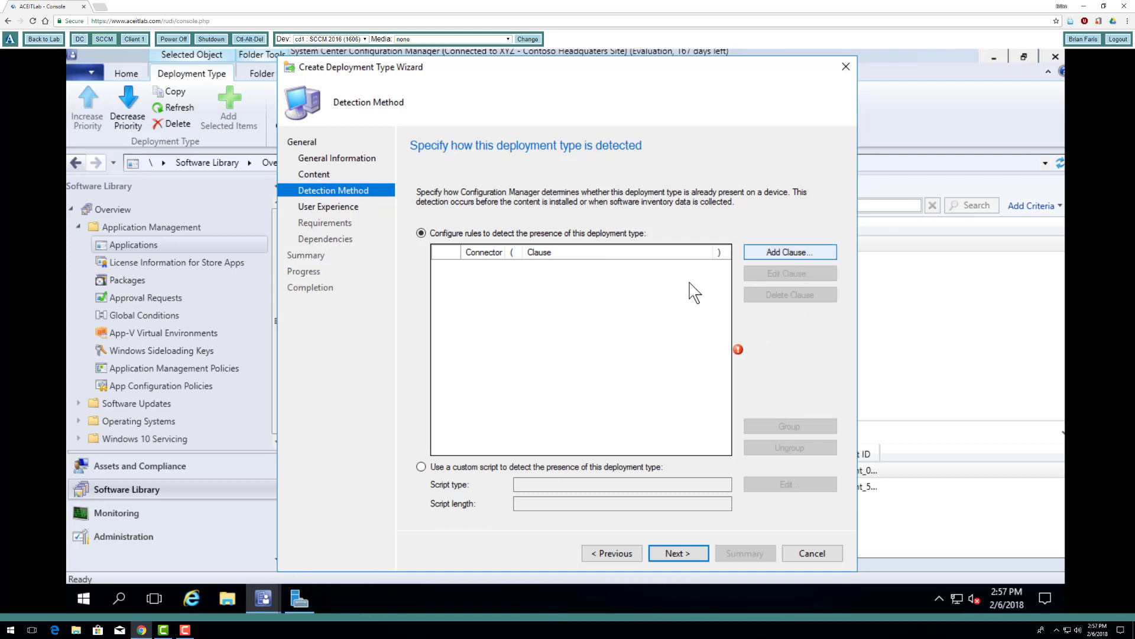
# Add a file system detection clause of type File with the path C:\Program Files (x86).
pyautogui.click(804, 253)
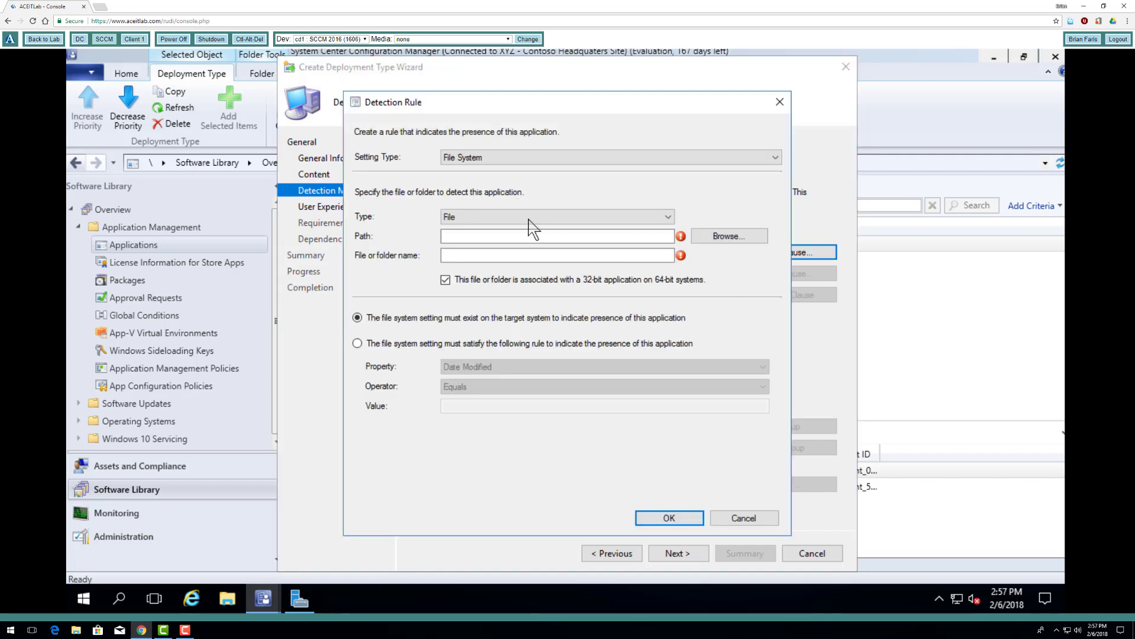
pyautogui.click(472, 236)
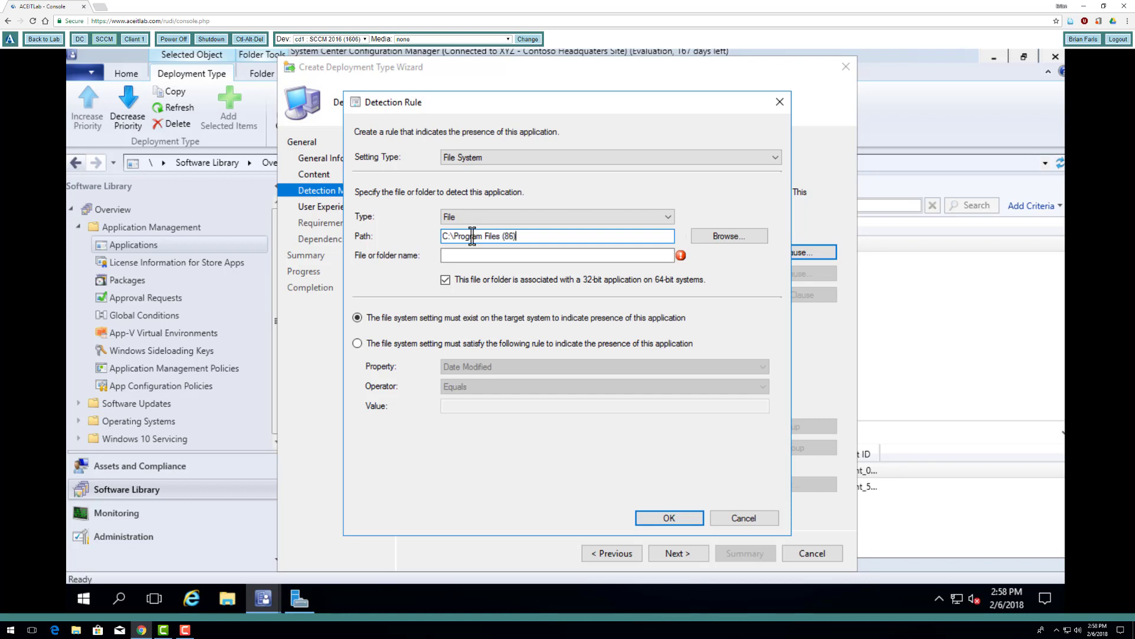
pyautogui.write('x')
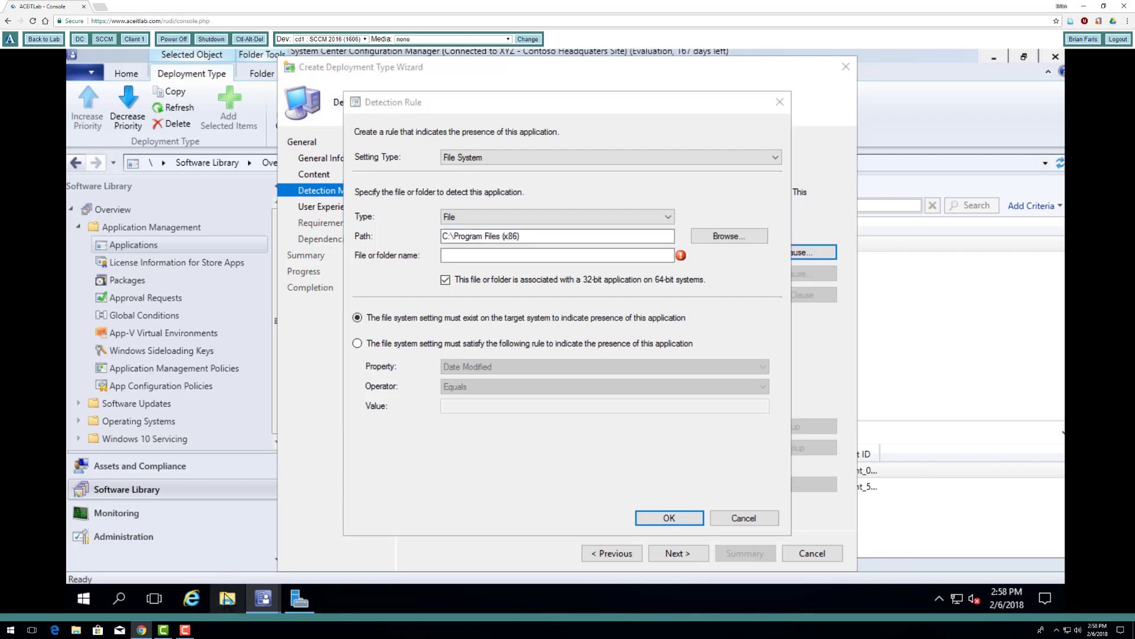
pyautogui.click(227, 599)
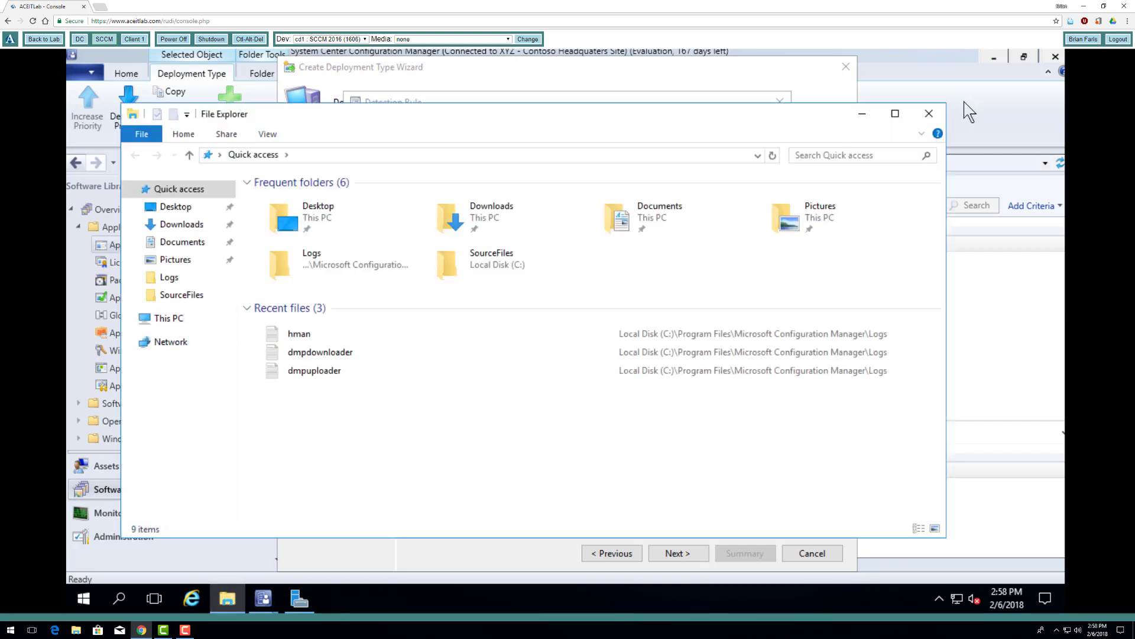
pyautogui.click(929, 114)
pyautogui.click(11, 631)
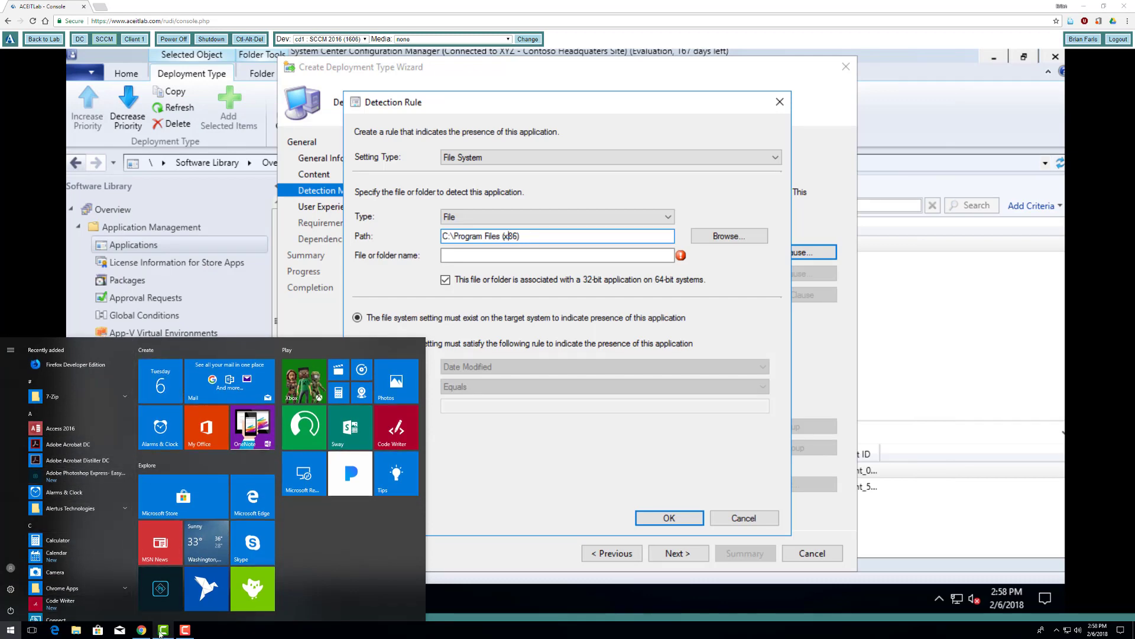
pyautogui.press('Escape')
# Check the folder naming under C:\Program Files (x86) in the local File Explorer, then close the window.
pyautogui.click(77, 630)
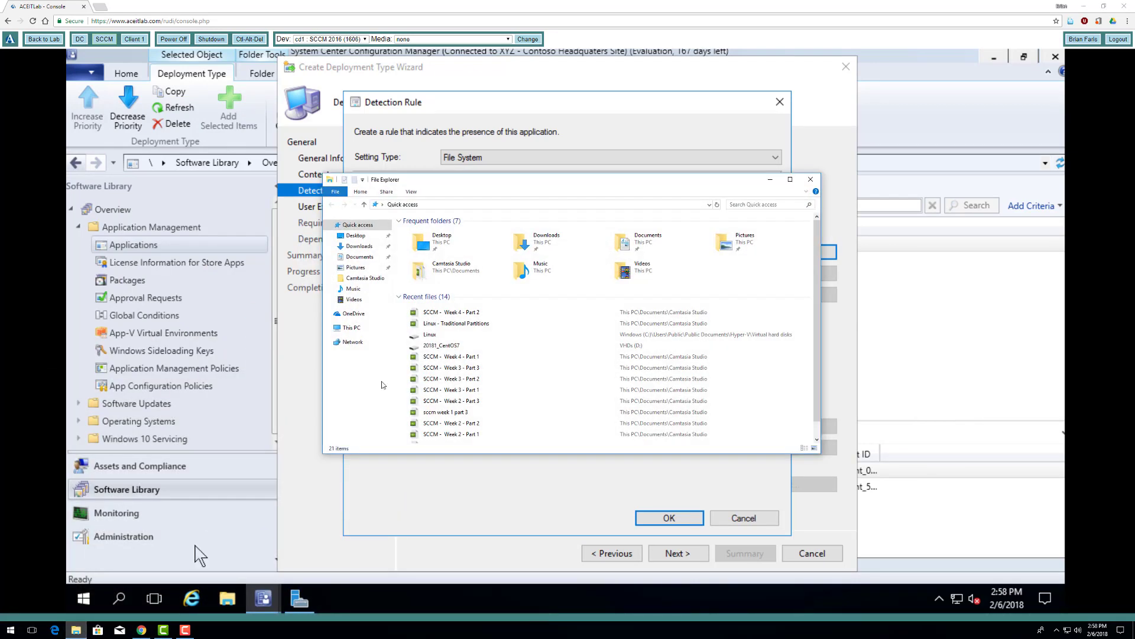
pyautogui.click(351, 328)
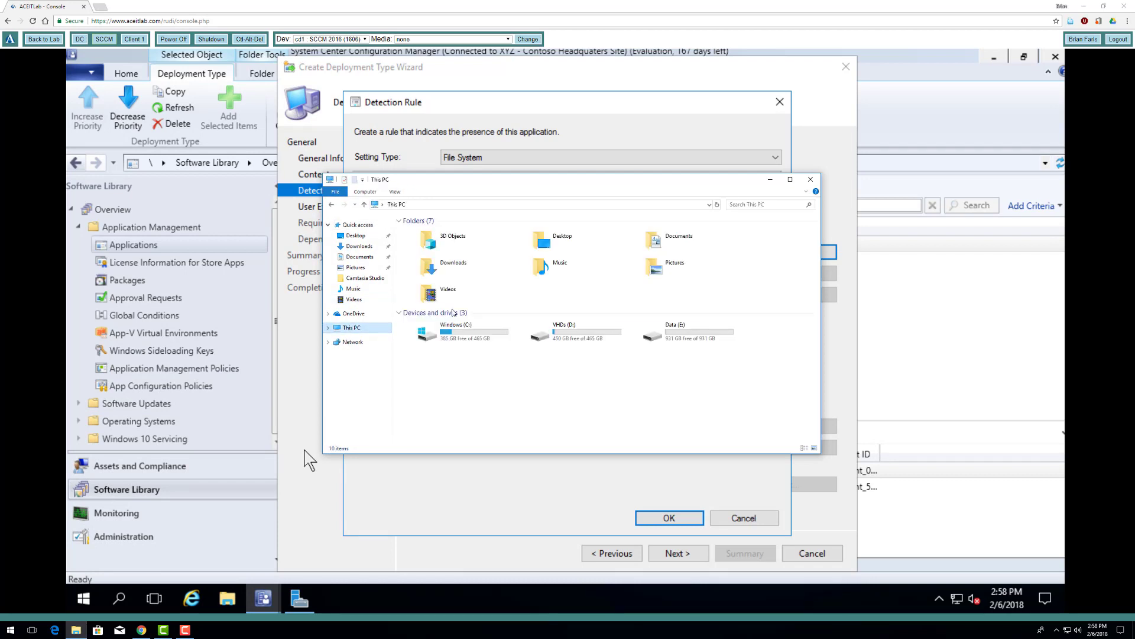
pyautogui.doubleClick(452, 331)
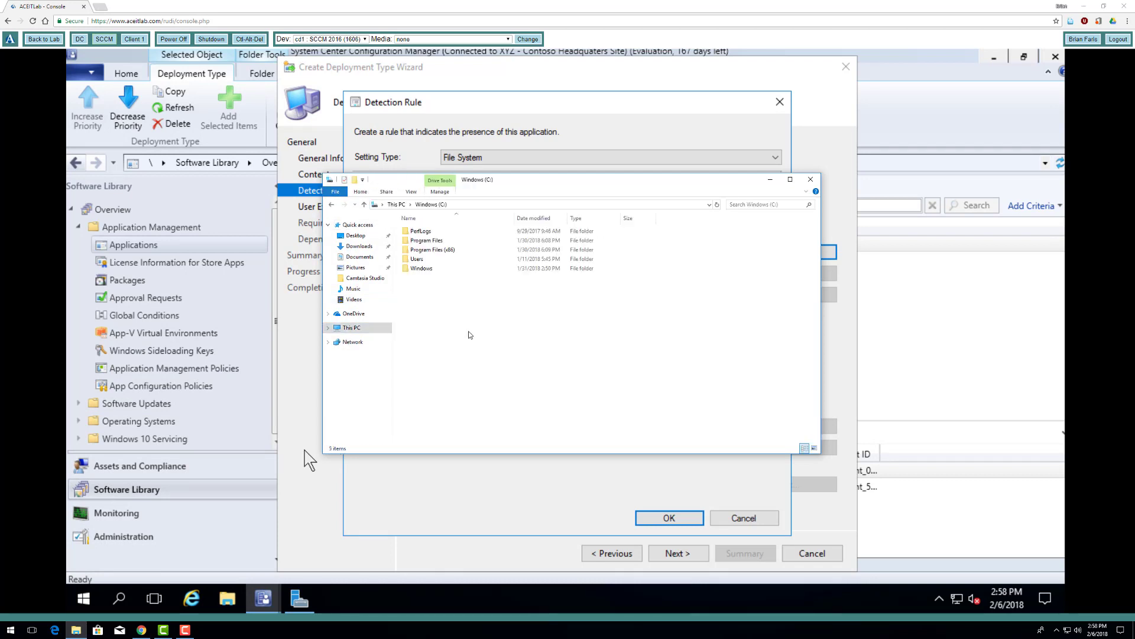
pyautogui.doubleClick(434, 250)
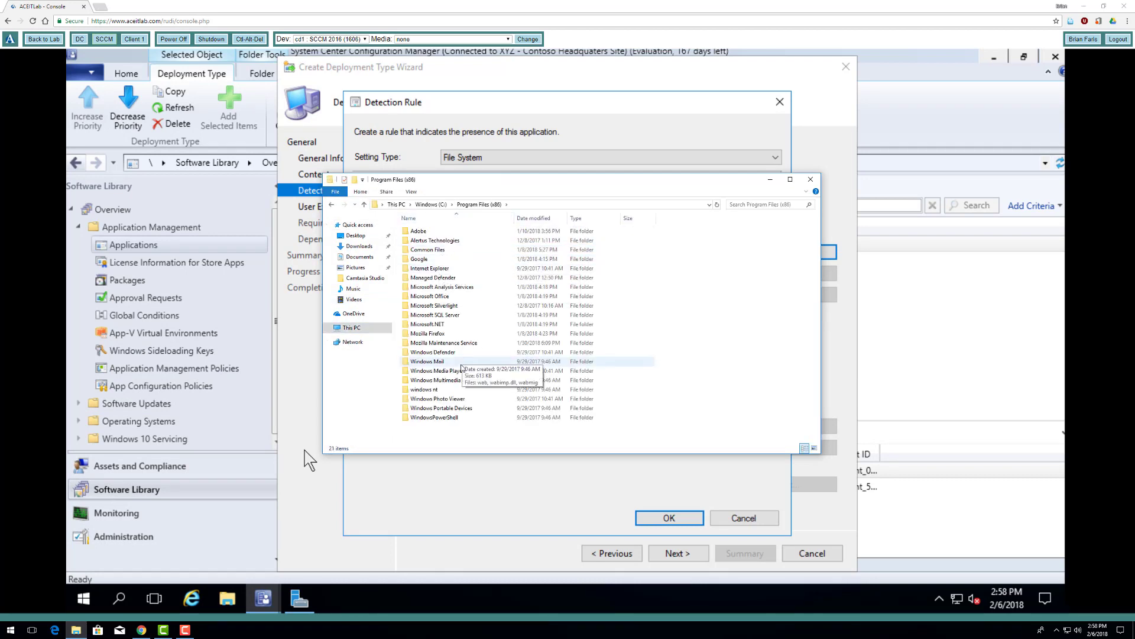
pyautogui.click(440, 334)
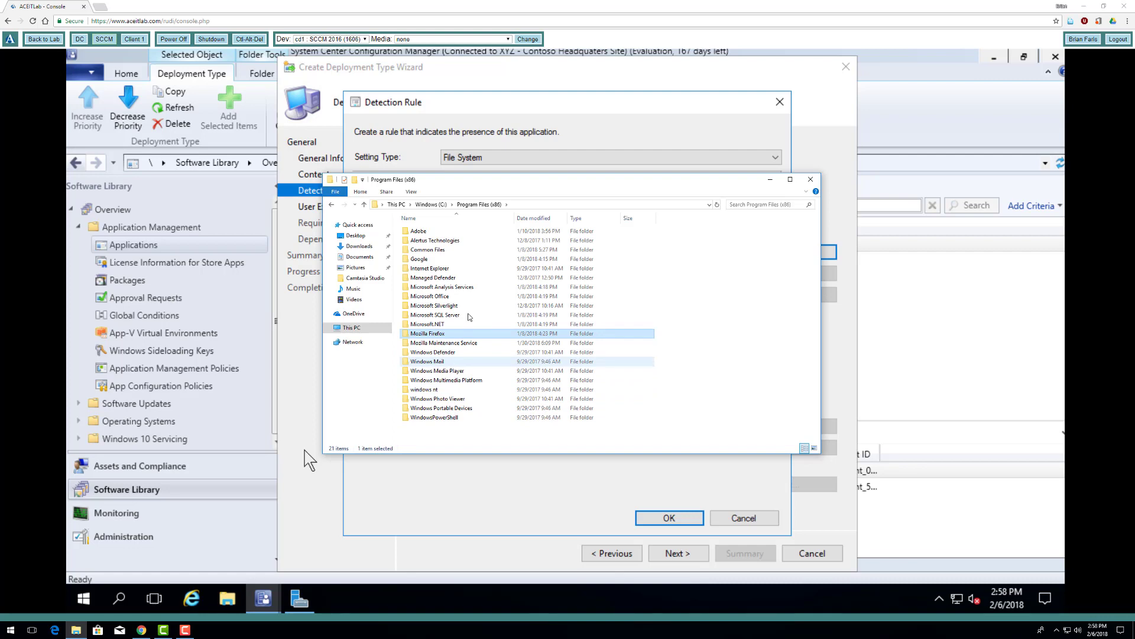
pyautogui.click(811, 180)
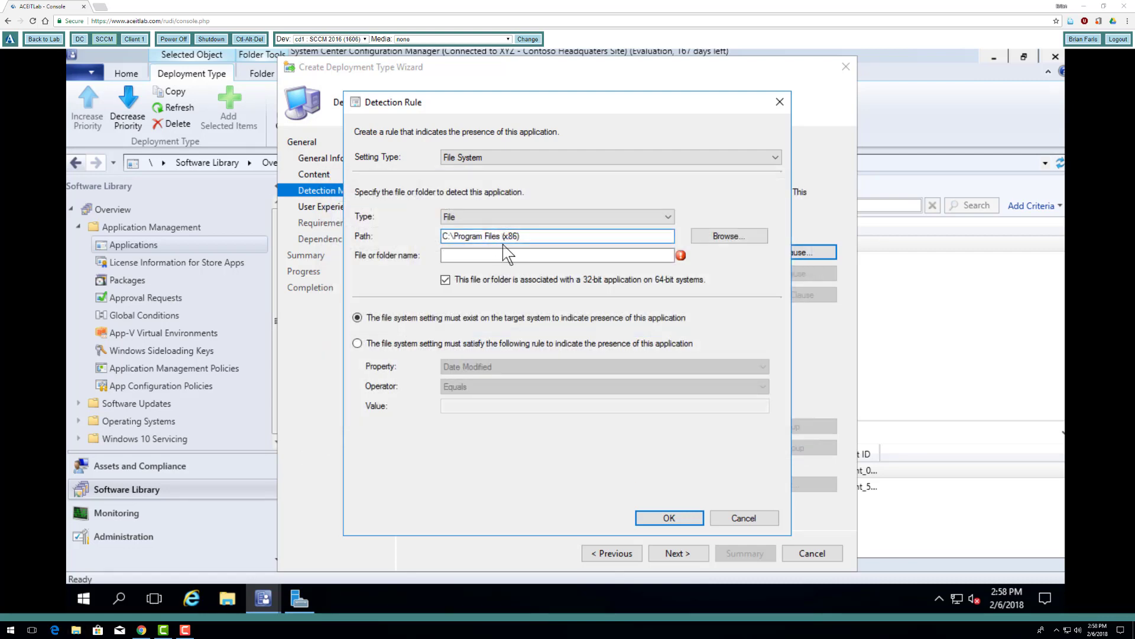
# Complete the detection path as C:\Program Files (x86)\Notepad++\ with the file name notepad++.exe, save the clause and proceed to the user experience settings.
pyautogui.write('\\Notepad++\\')
pyautogui.click(565, 255)
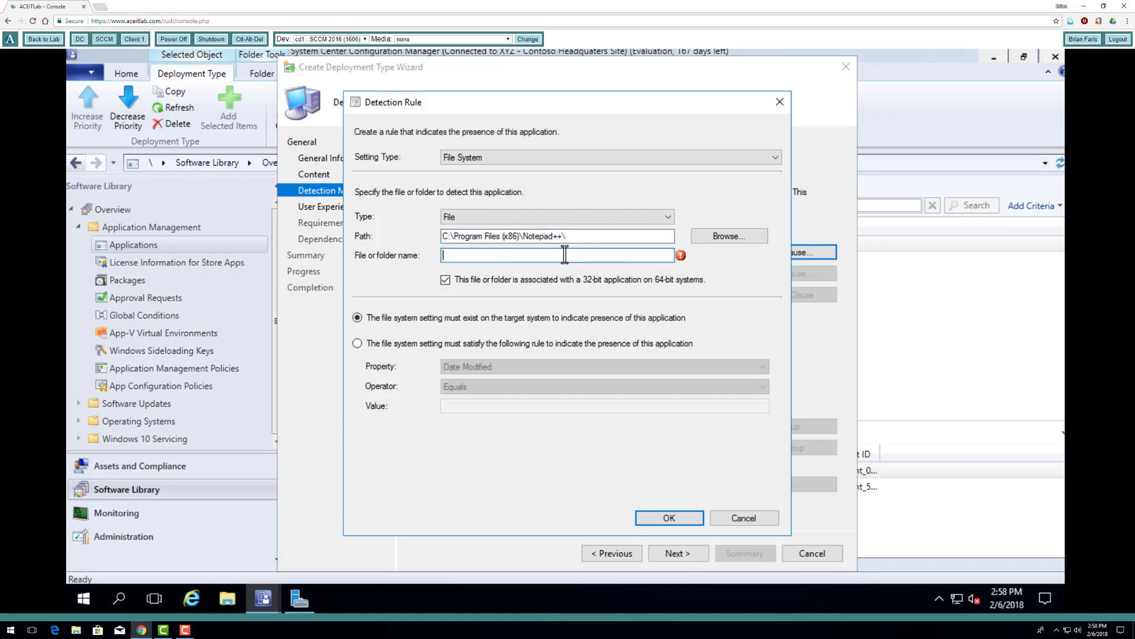
pyautogui.write('notepad++.exe')
pyautogui.moveTo(505, 255); pyautogui.dragTo(412, 255)
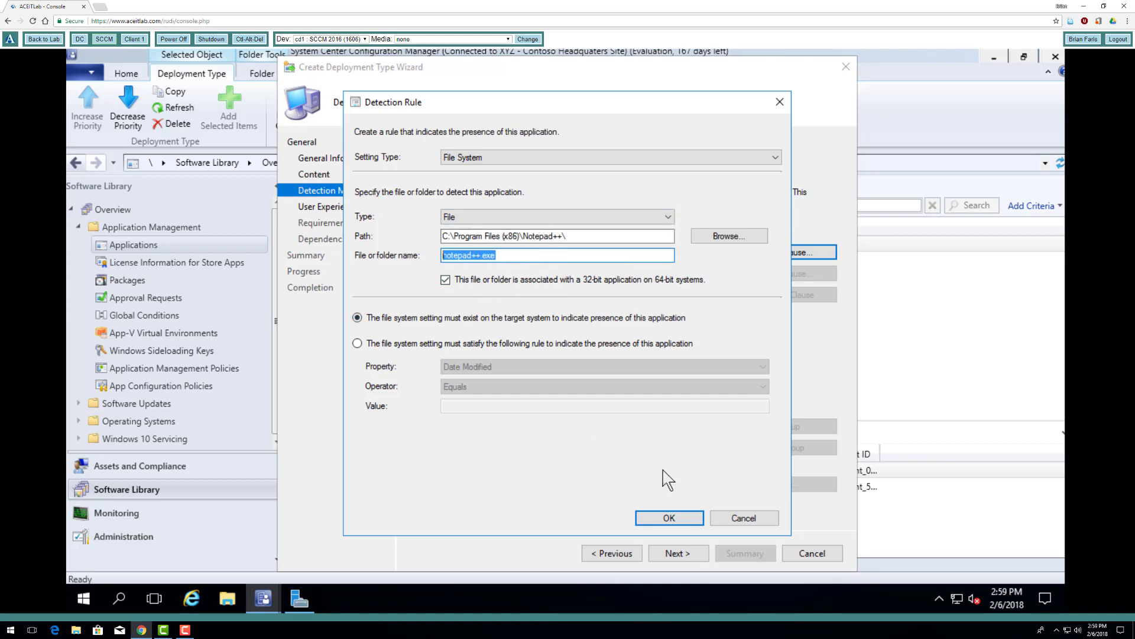
pyautogui.click(674, 519)
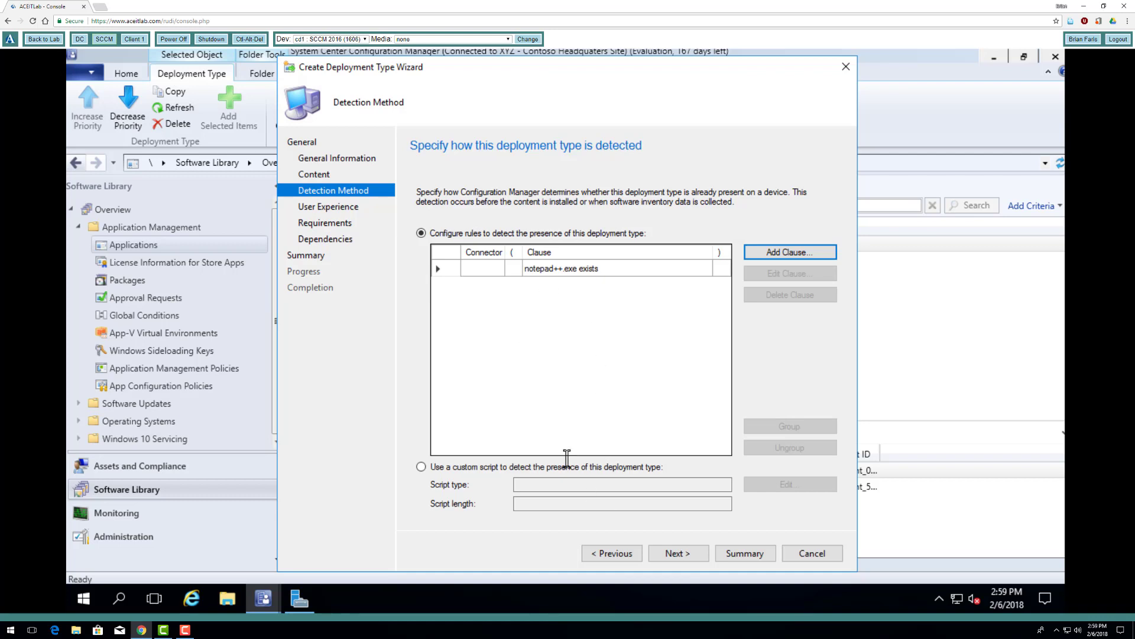
pyautogui.click(686, 554)
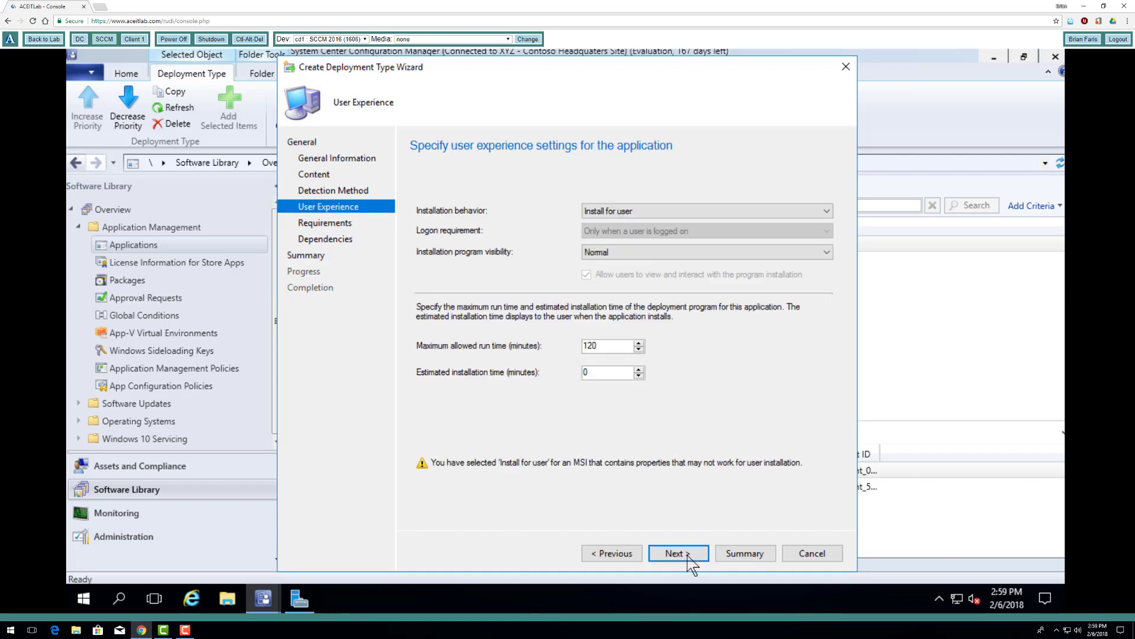
# Set installation behavior to Install for system, logon requirement to Whether or not a user is logged on, and program visibility to Hidden, then proceed.
pyautogui.click(706, 211)
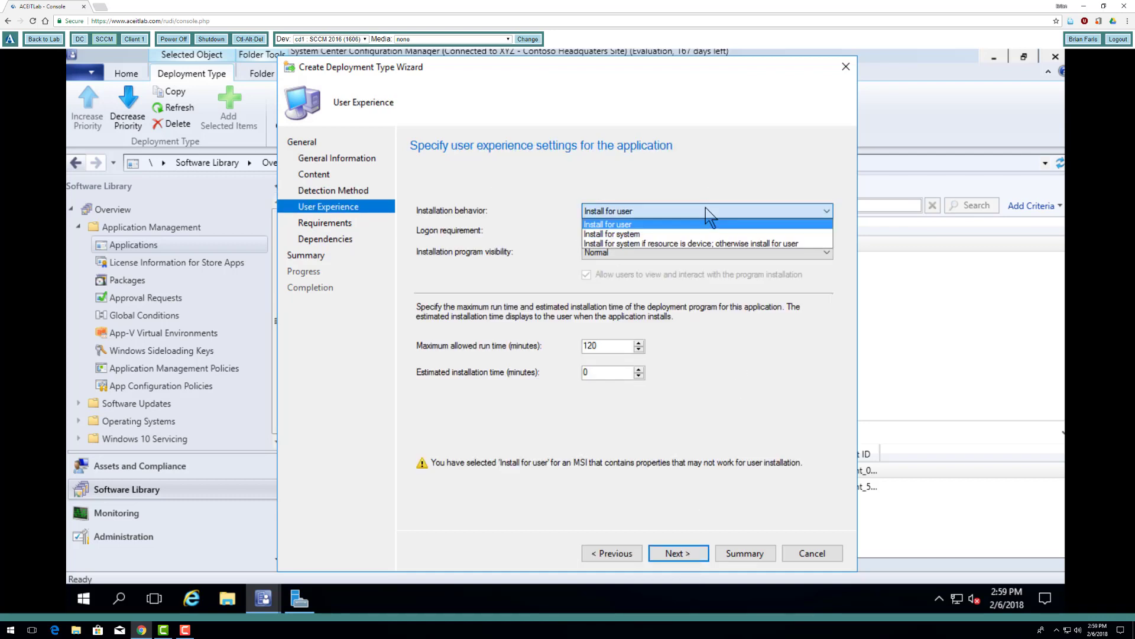
pyautogui.click(681, 234)
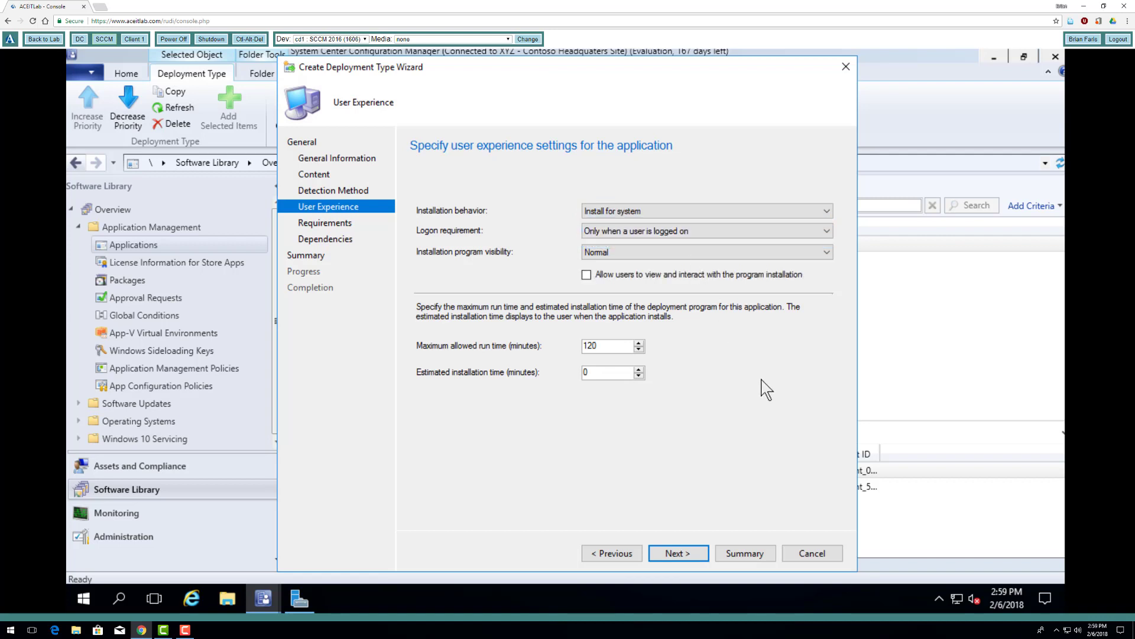
pyautogui.click(691, 231)
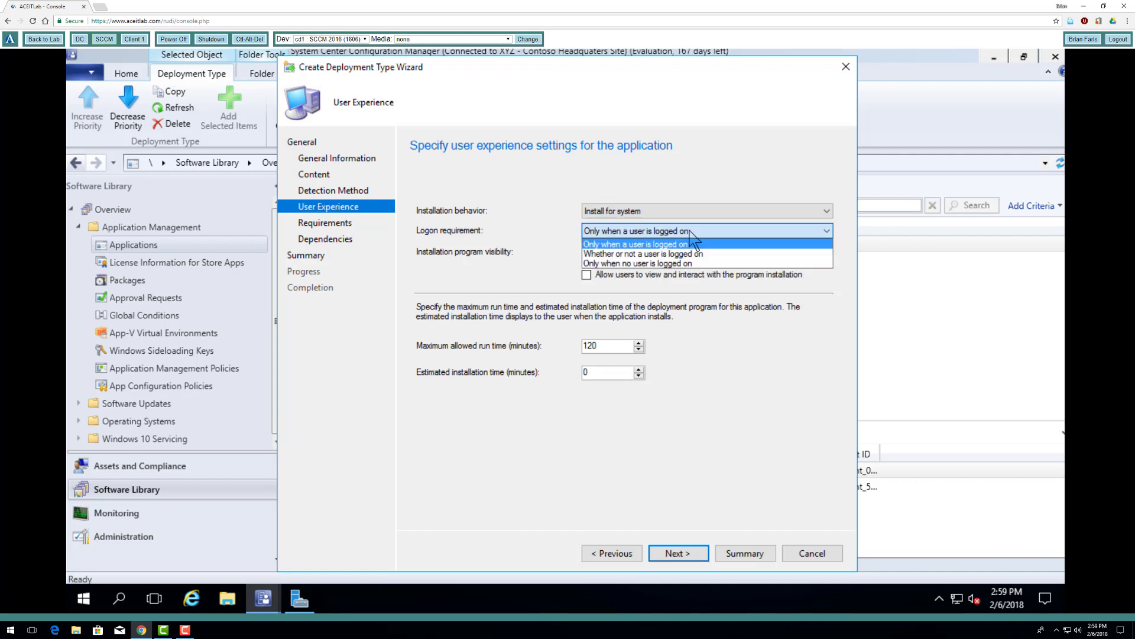
pyautogui.click(680, 254)
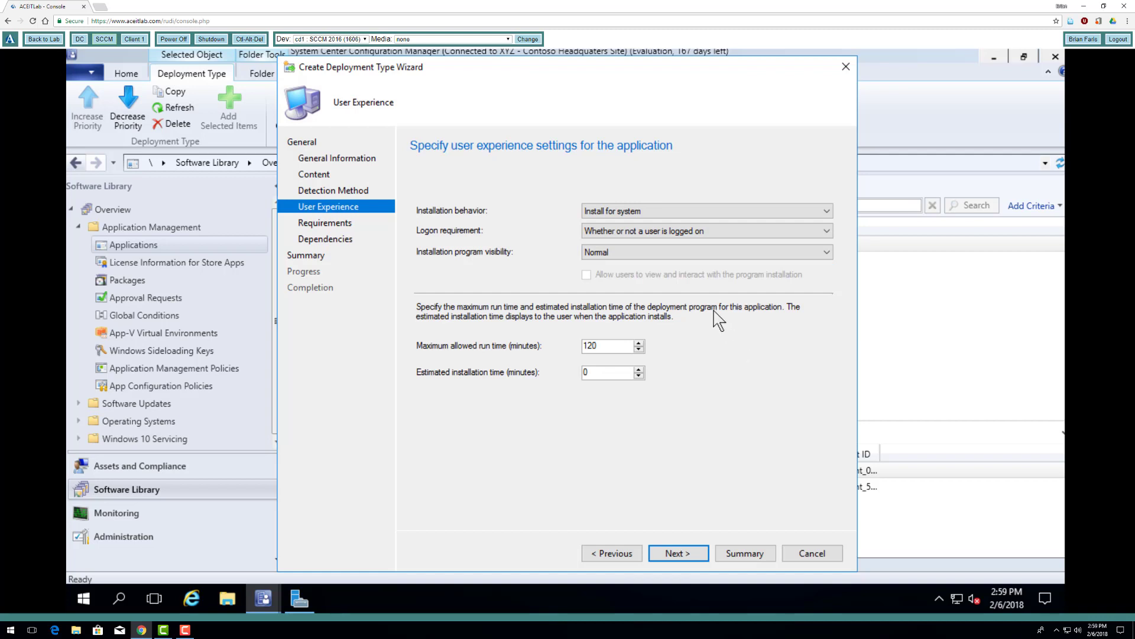
pyautogui.click(670, 254)
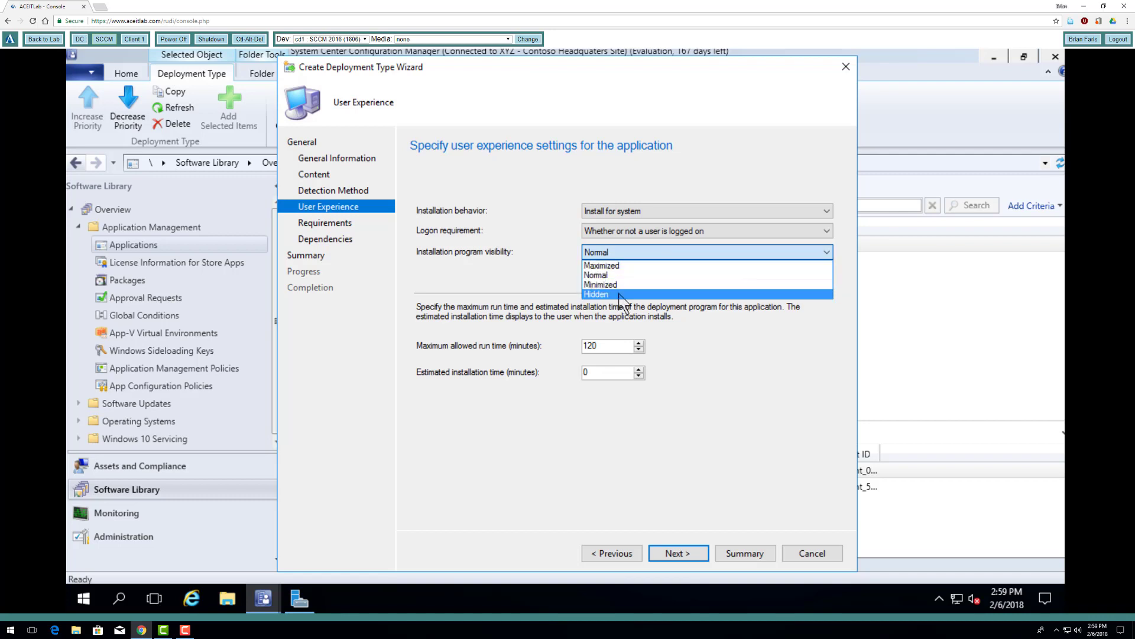
pyautogui.click(715, 309)
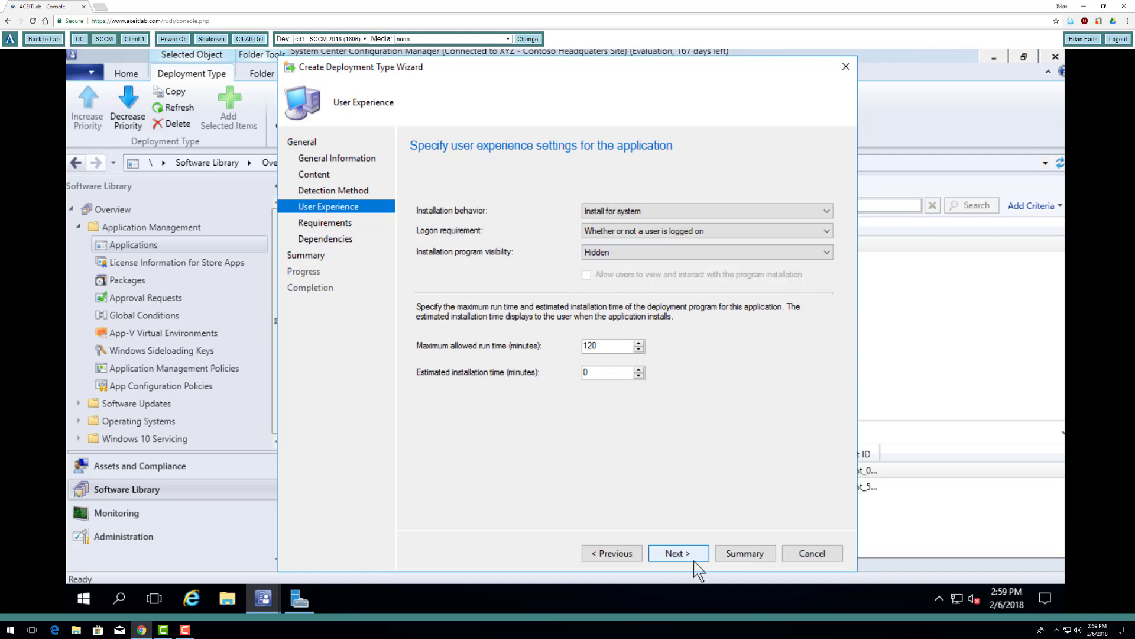
pyautogui.click(680, 555)
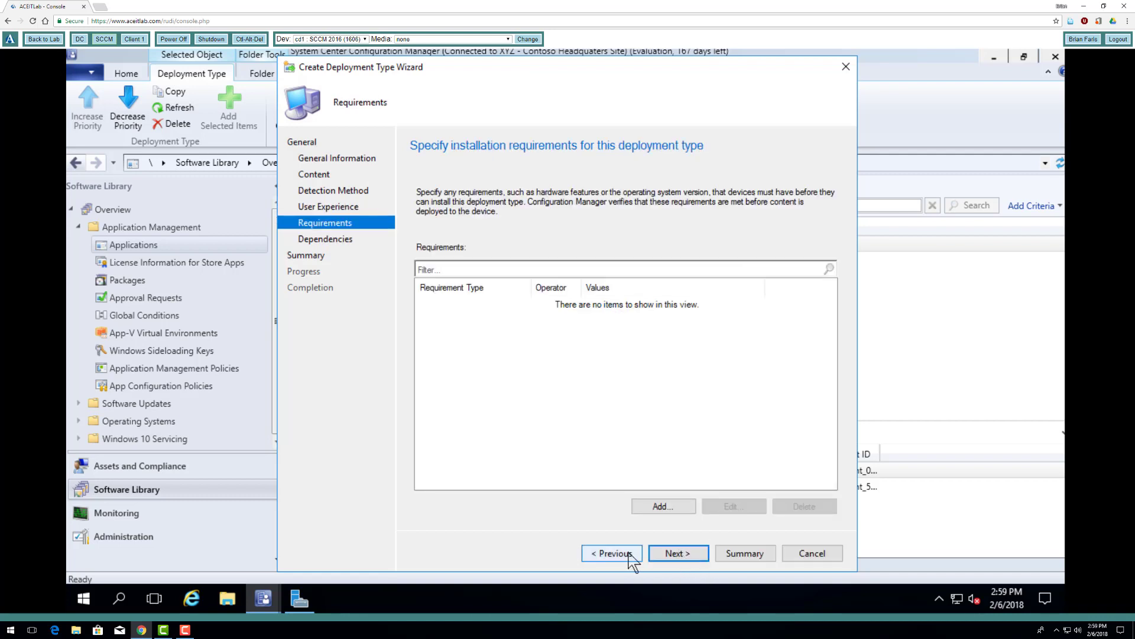
# Go back to review the user experience settings and return to the requirements page.
pyautogui.click(612, 554)
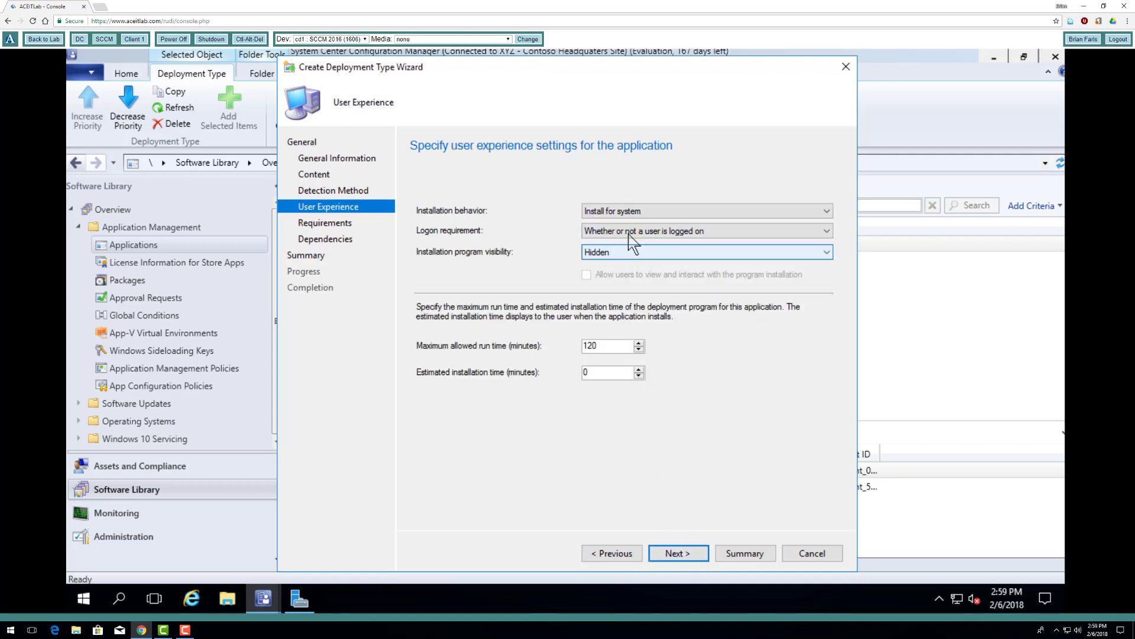
pyautogui.click(679, 553)
pyautogui.click(622, 555)
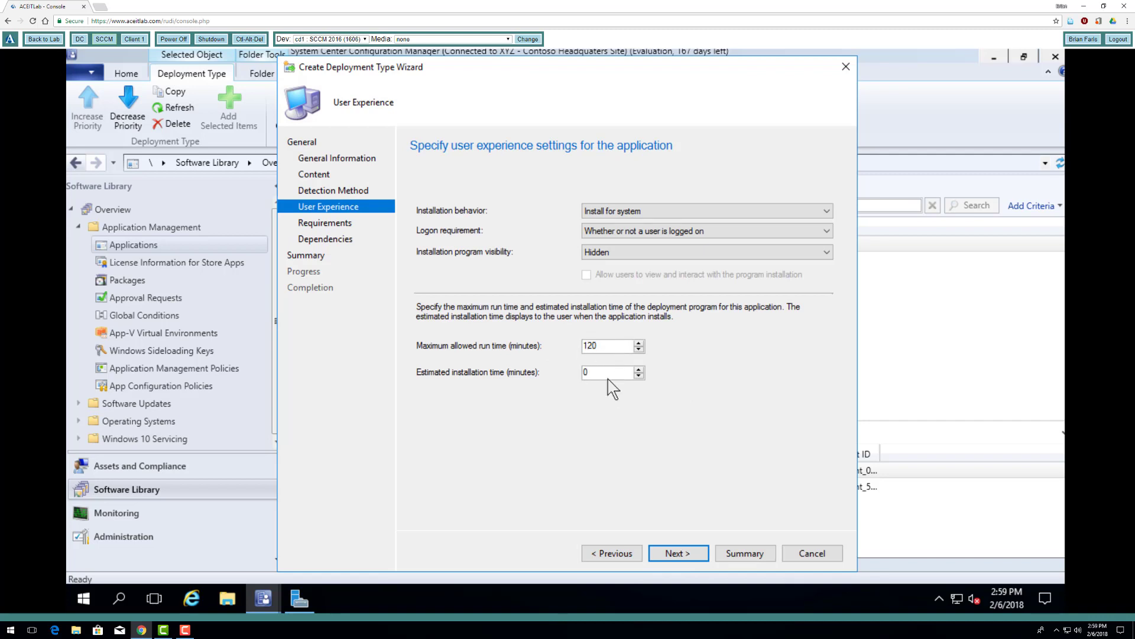
pyautogui.click(681, 553)
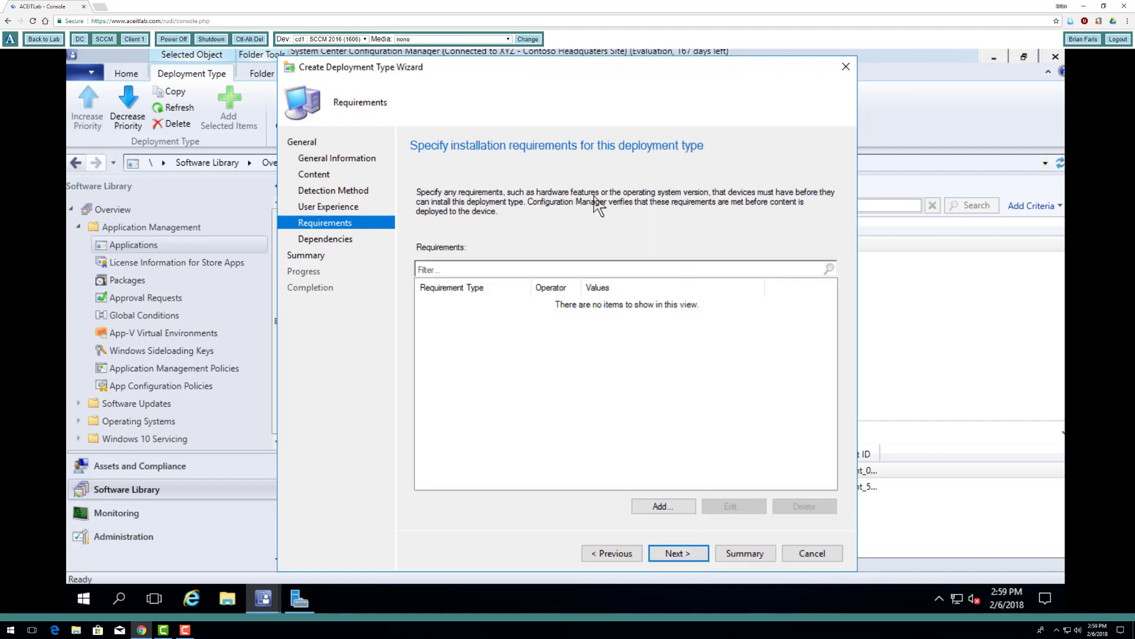
# Add a device requirement that the operating system is one of All Windows Server 2016 (64-bit).
pyautogui.click(661, 507)
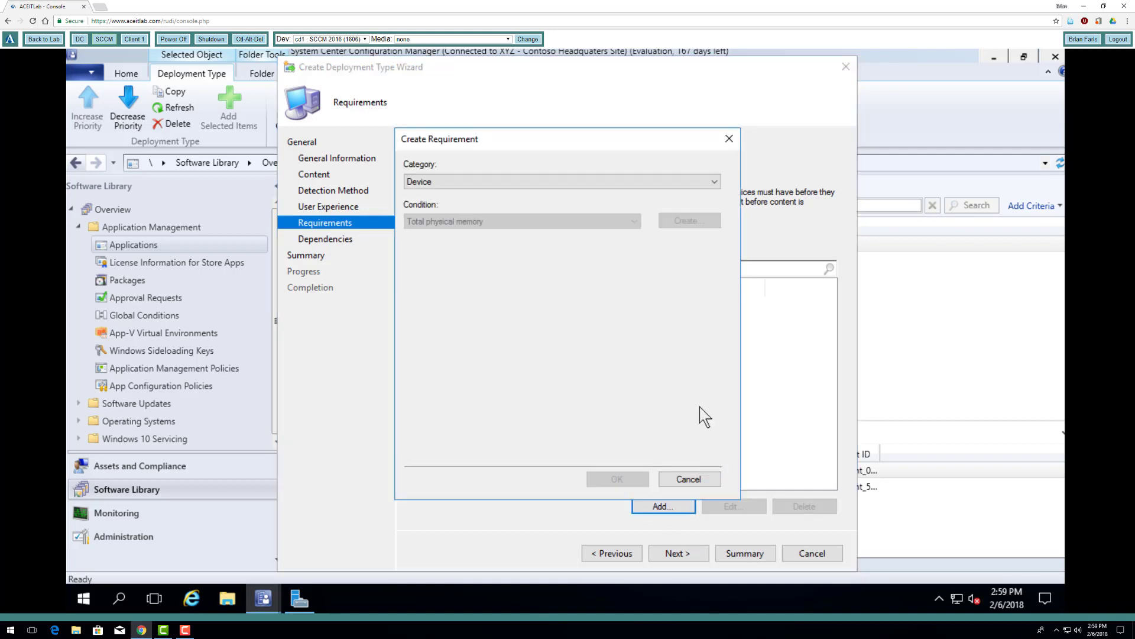
pyautogui.click(707, 184)
pyautogui.click(705, 186)
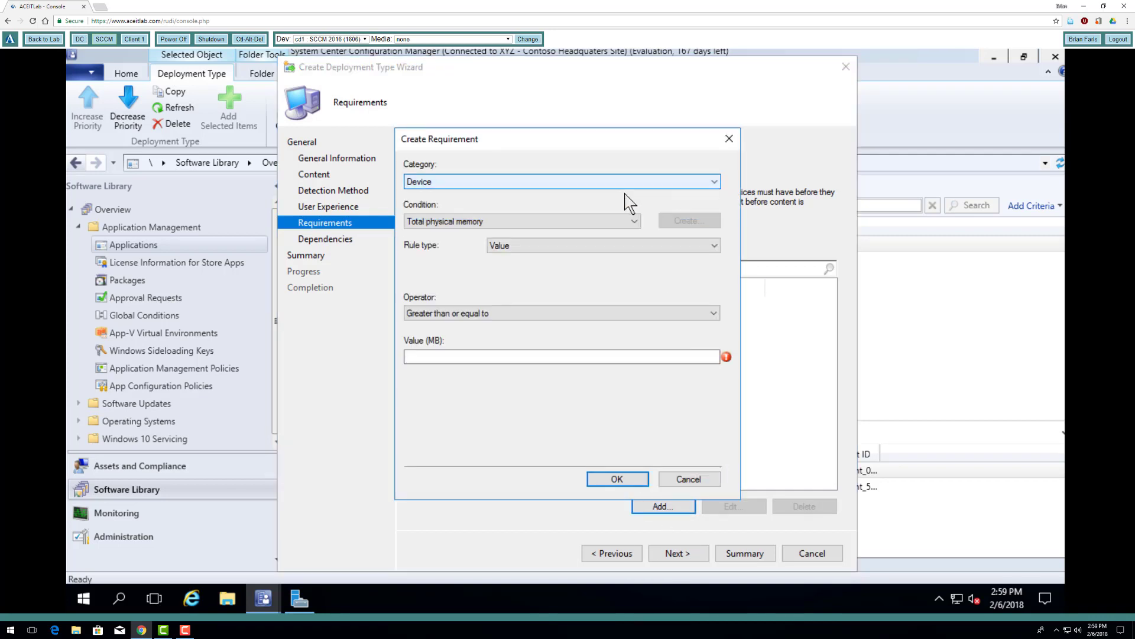
pyautogui.click(469, 223)
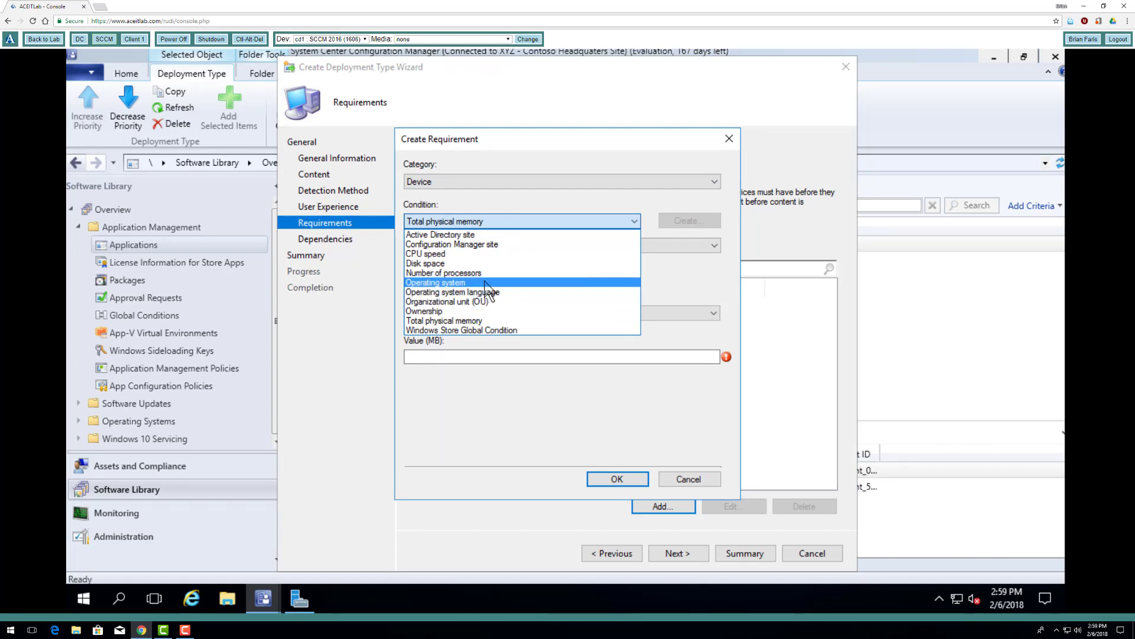
pyautogui.click(485, 282)
pyautogui.scroll(-1, 606, 385)
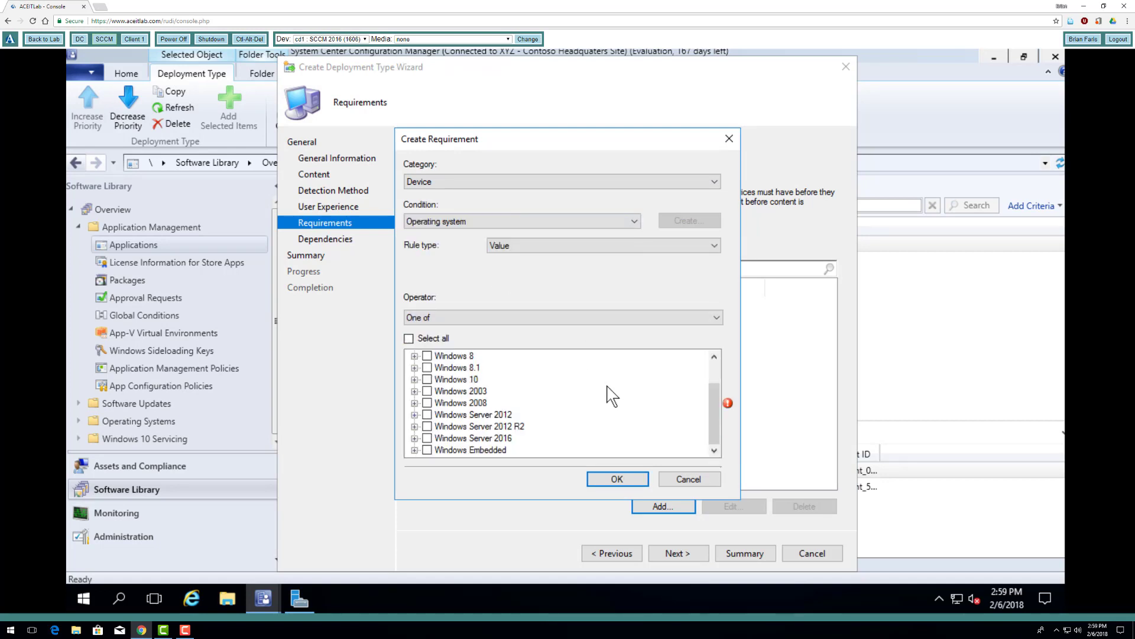
pyautogui.click(415, 438)
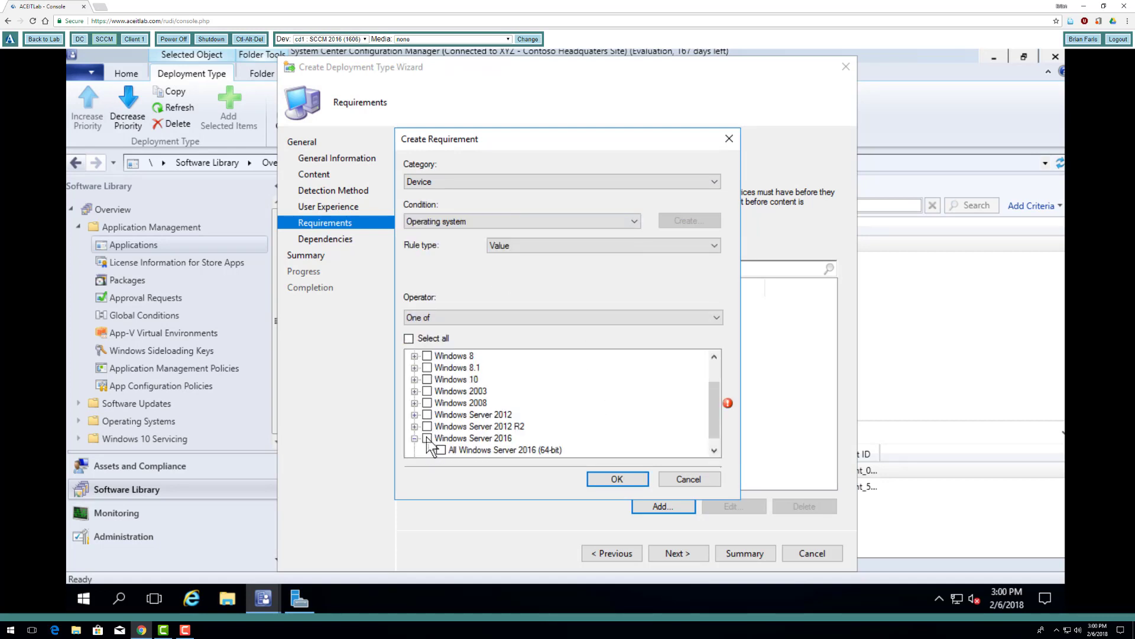
pyautogui.click(615, 479)
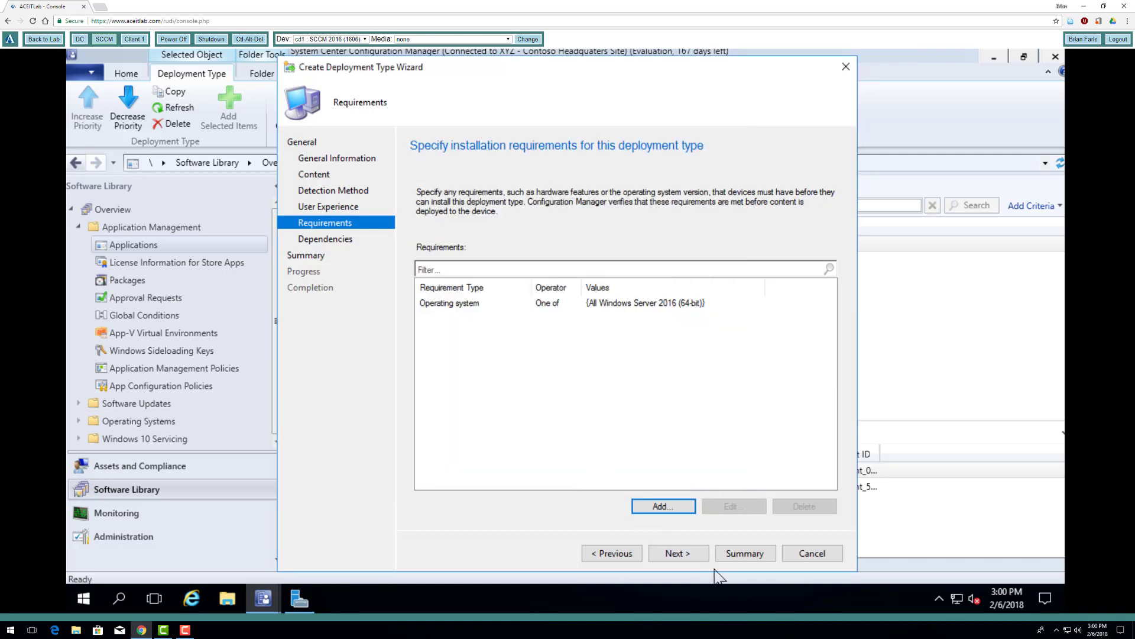
# Continue without software dependencies, finish creating the deployment type and close the wizard.
pyautogui.click(697, 562)
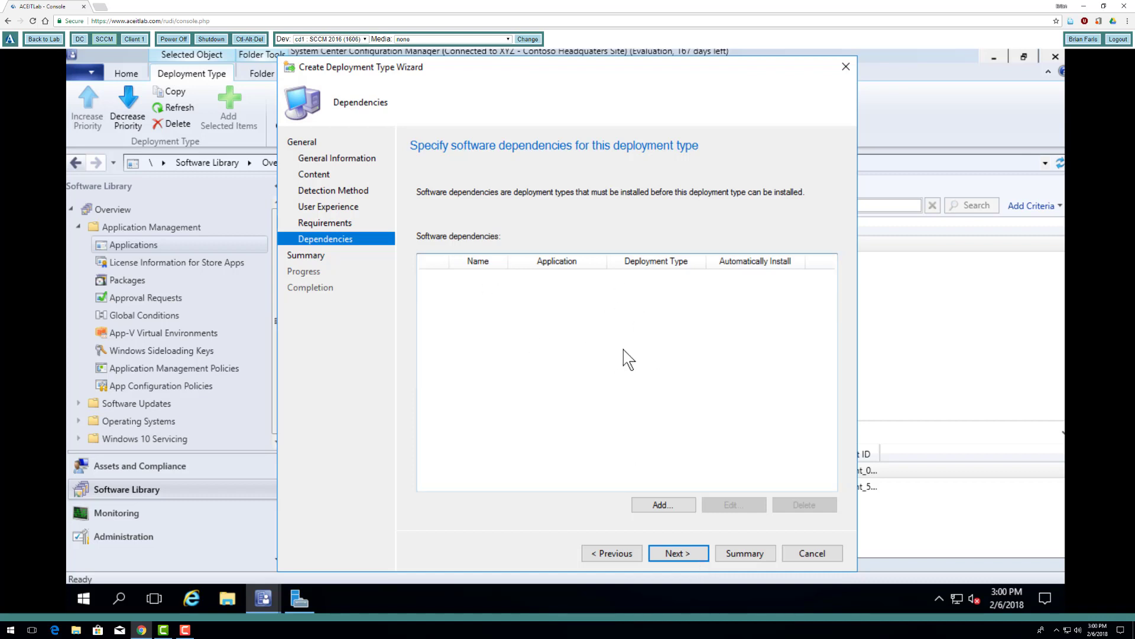
pyautogui.click(695, 568)
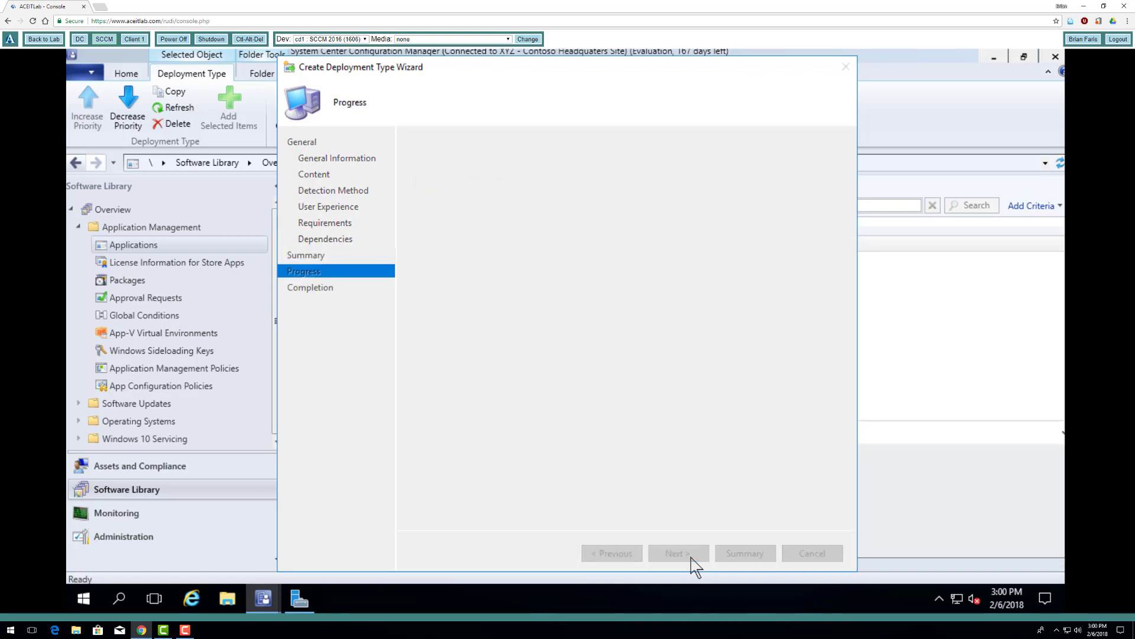
pyautogui.click(812, 554)
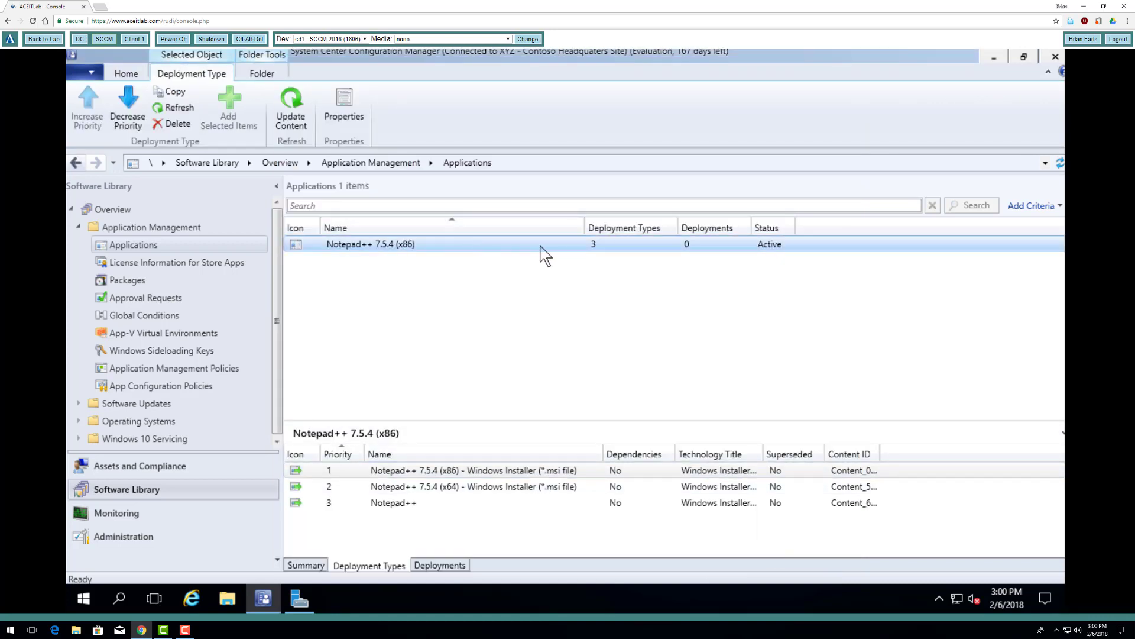
# Look through the application's deployment types and their priorities: the Notepad++ EXE, the x64 MSI and the x86 MSI.
pyautogui.click(505, 477)
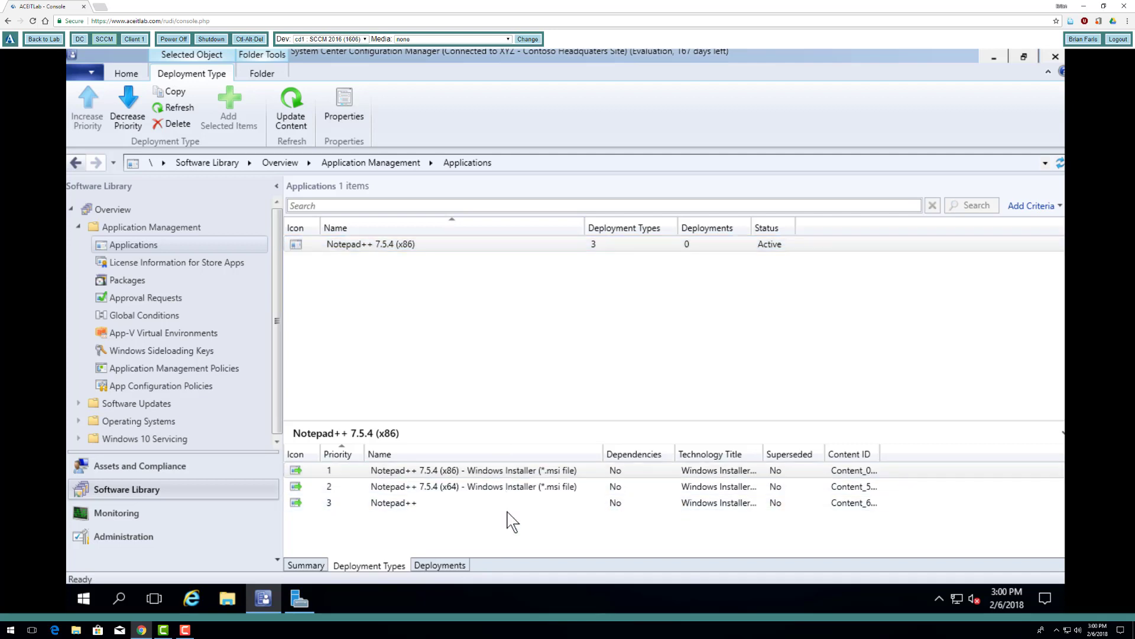
pyautogui.click(396, 504)
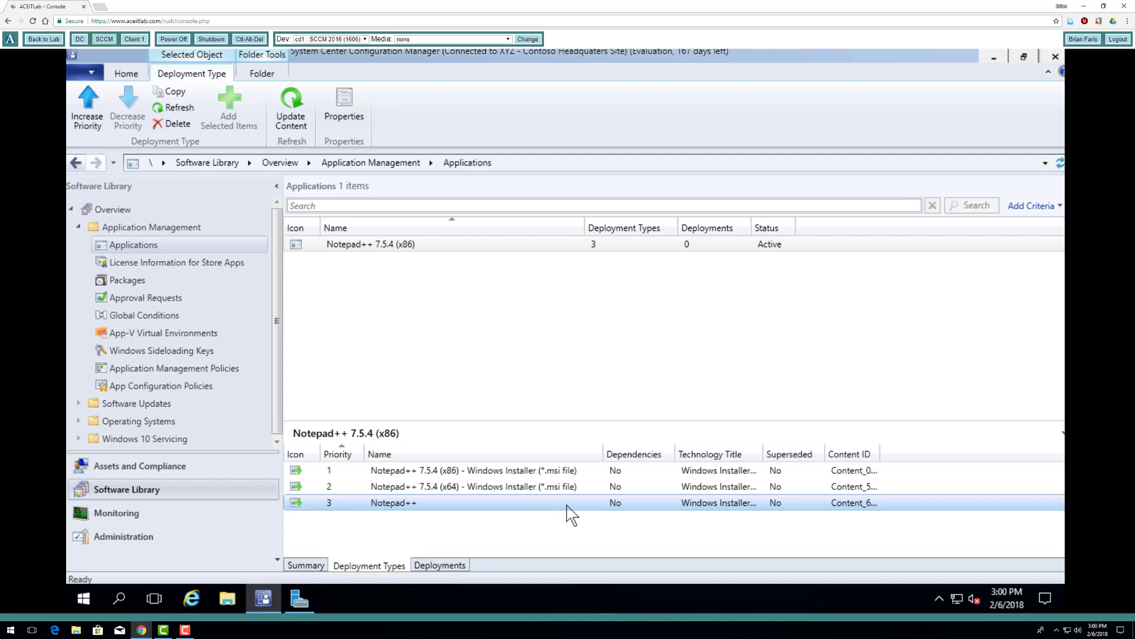
pyautogui.click(520, 486)
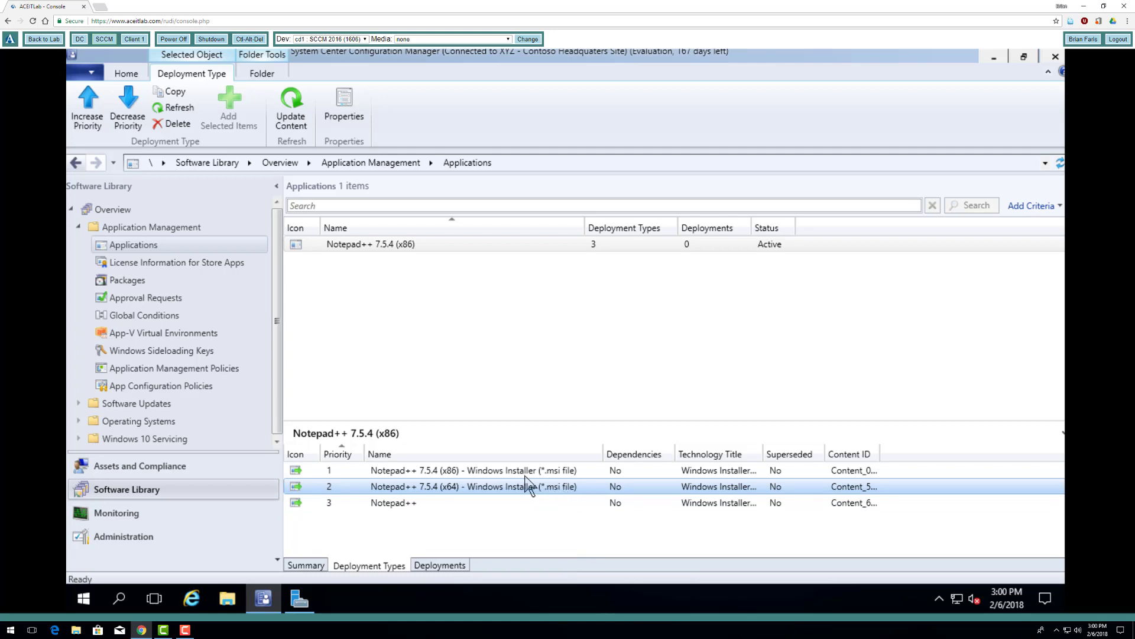
pyautogui.click(548, 472)
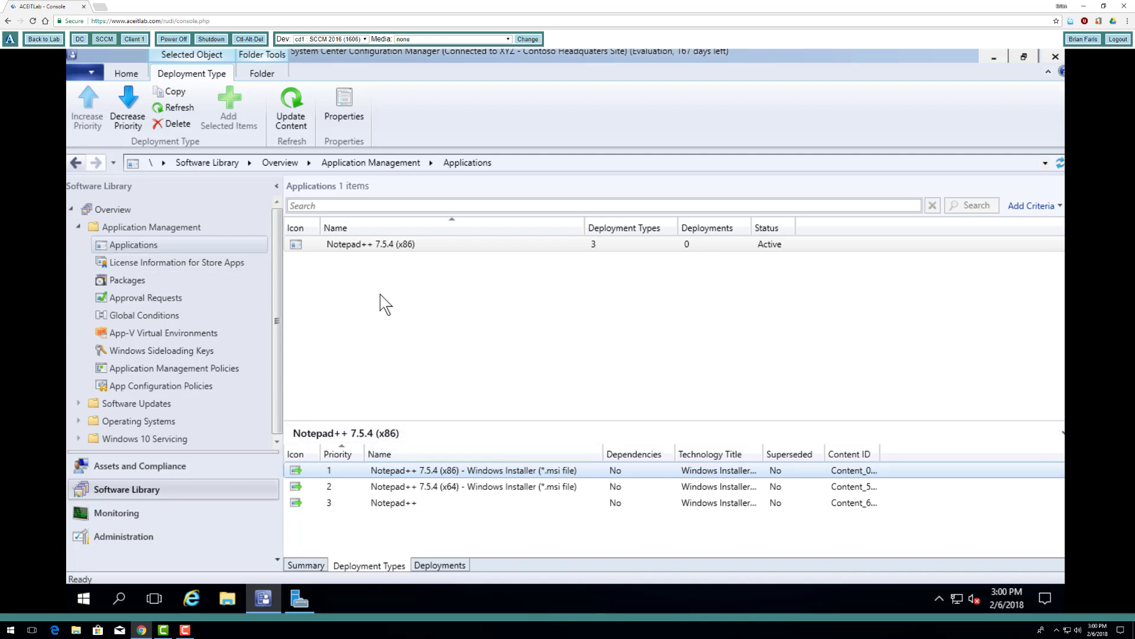
# Start distributing the Notepad++ 7.5.4 (x86) application's content and add the distribution point SCCM.CONTOSO.COM as its destination.
pyautogui.rightClick(379, 246)
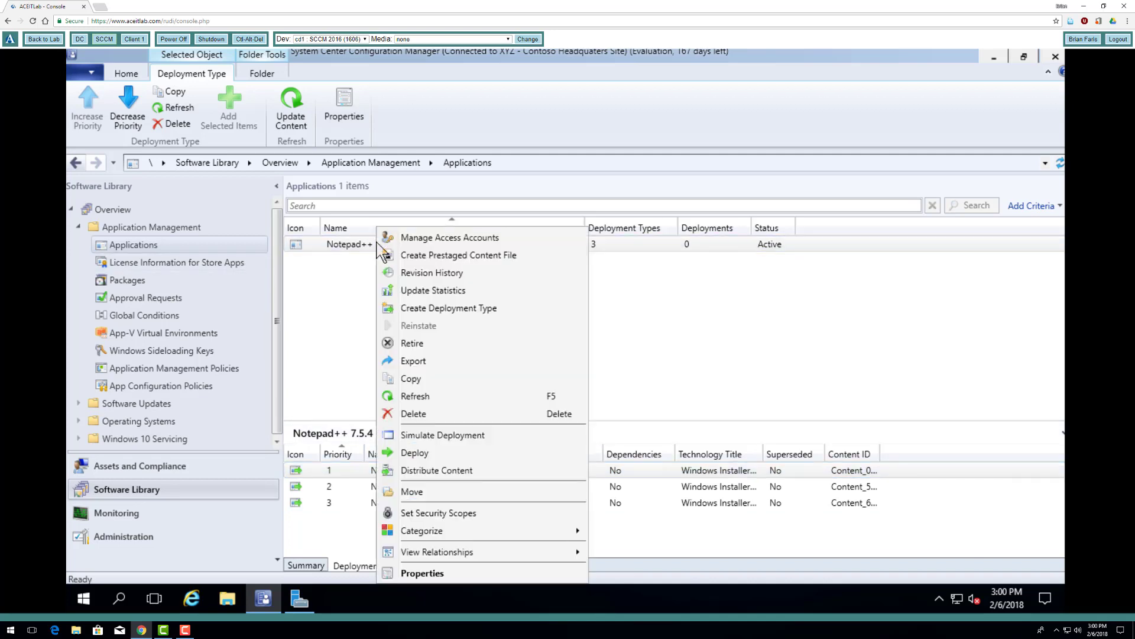
pyautogui.click(437, 477)
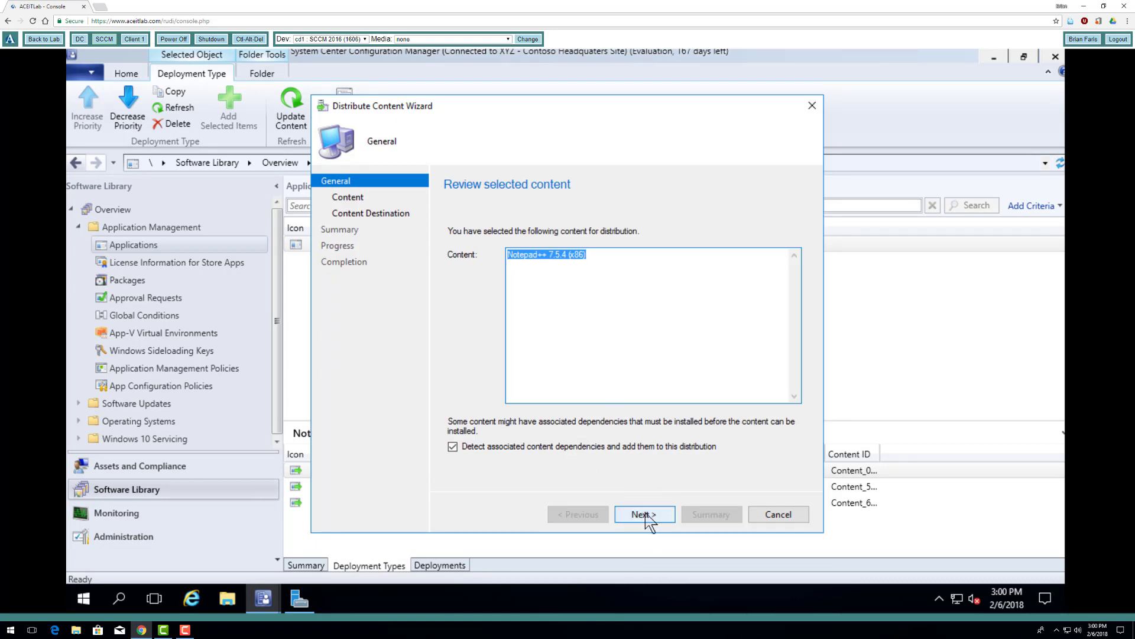
pyautogui.click(645, 515)
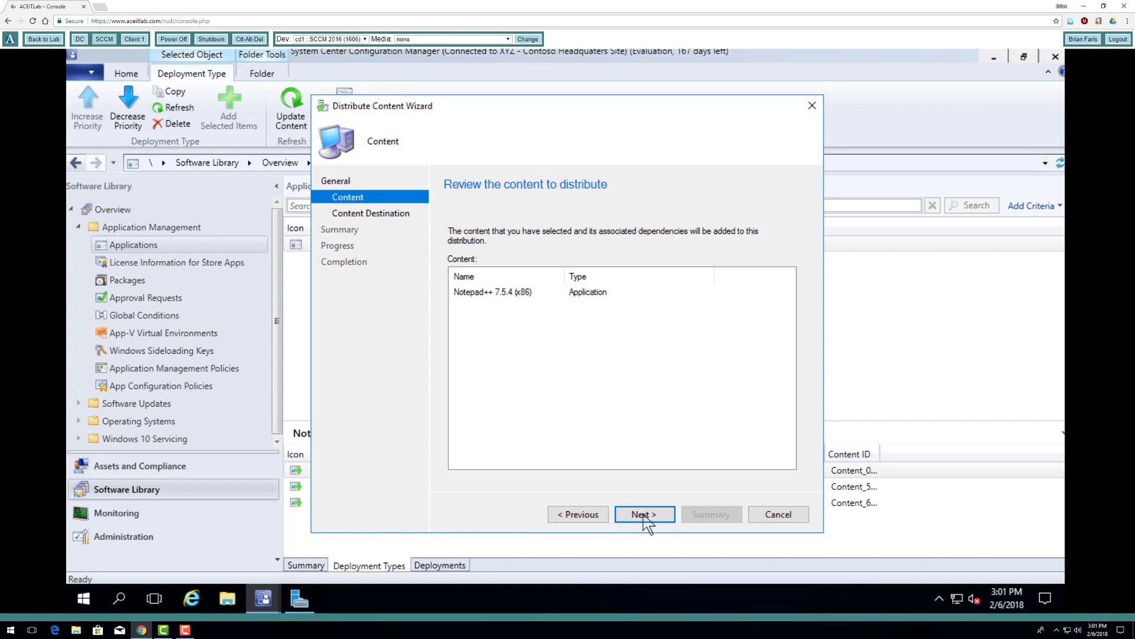
pyautogui.click(645, 515)
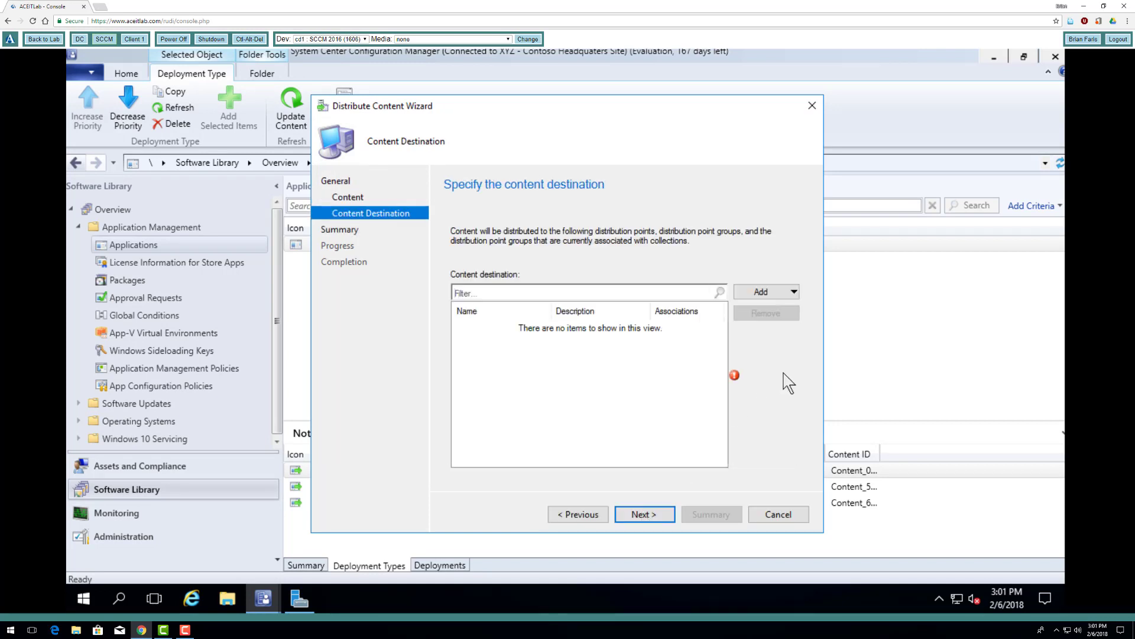
pyautogui.click(780, 296)
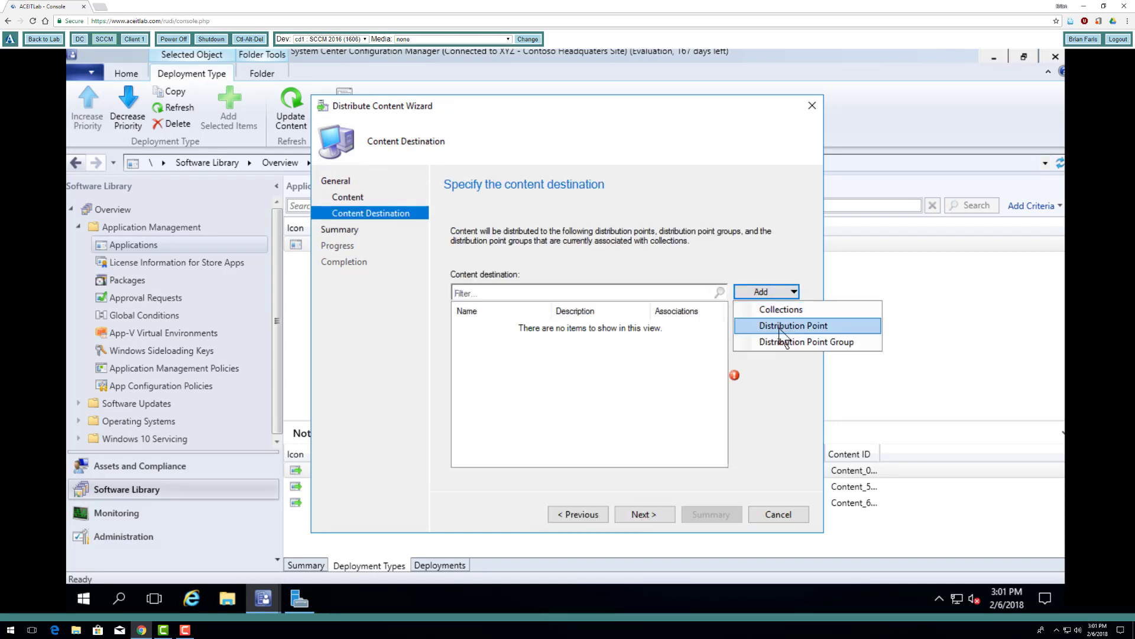
pyautogui.click(779, 325)
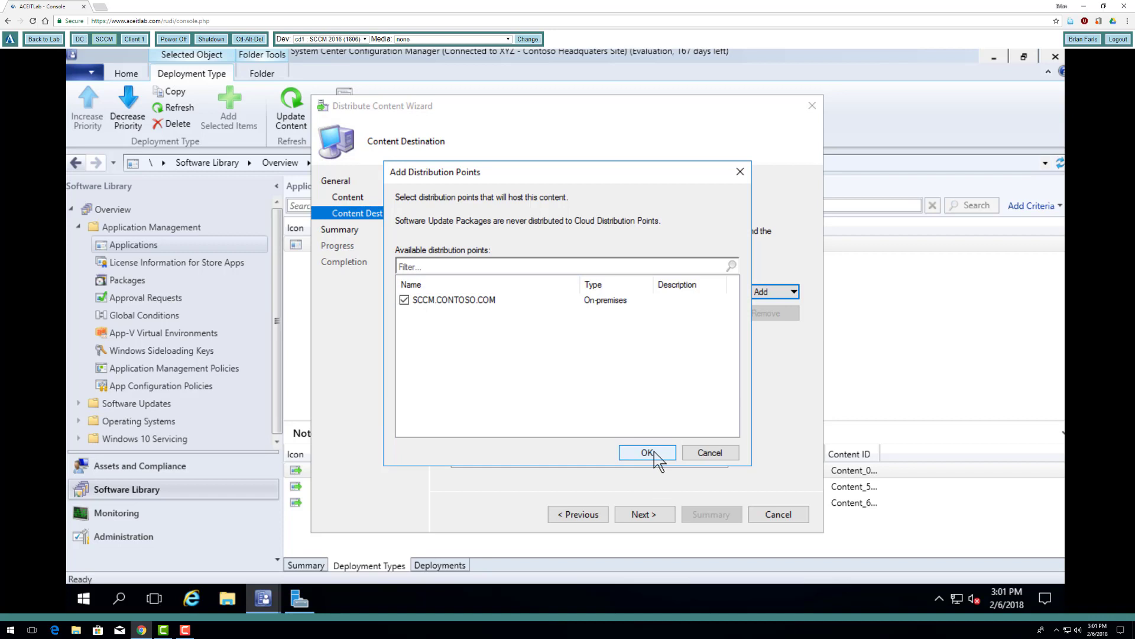
pyautogui.click(647, 452)
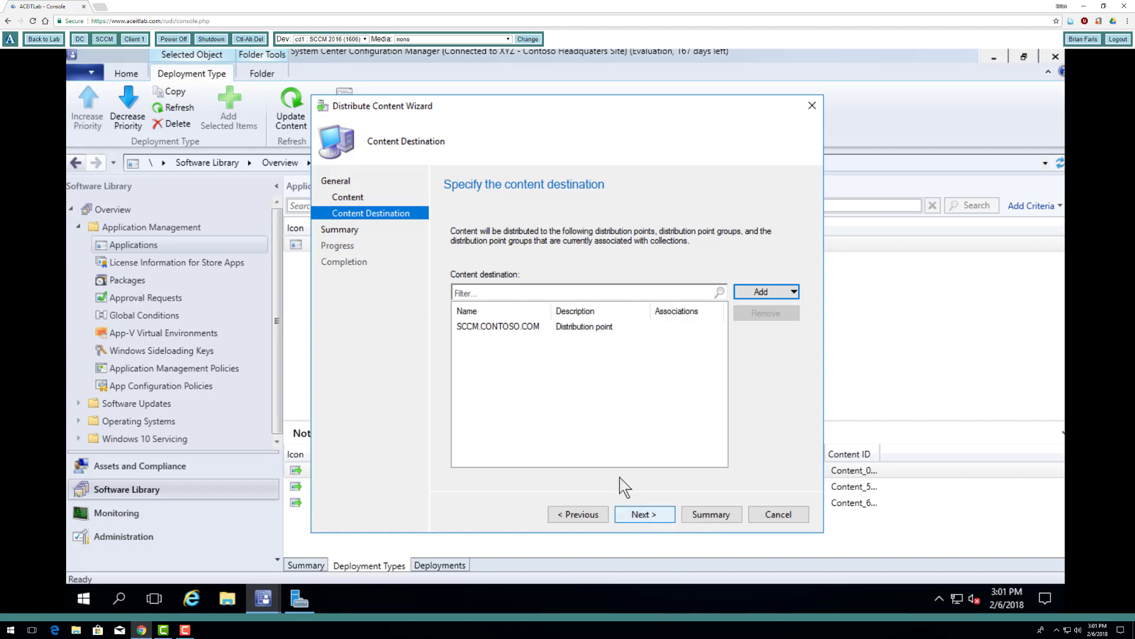
# Confirm the content distribution settings, run the distribution and close the wizard.
pyautogui.click(643, 514)
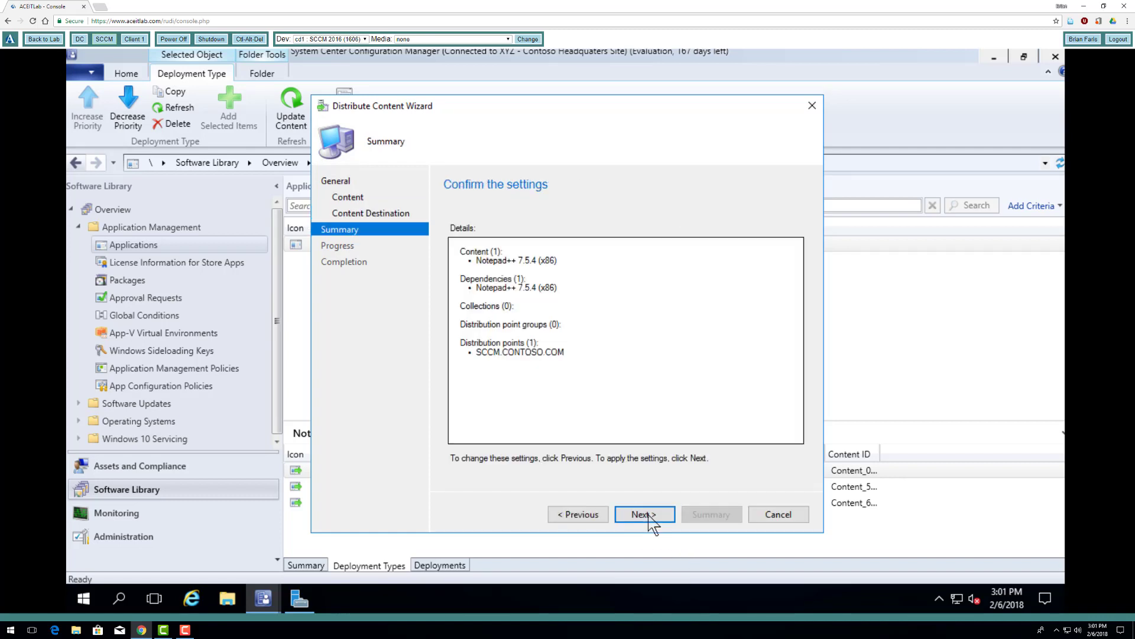
pyautogui.click(649, 516)
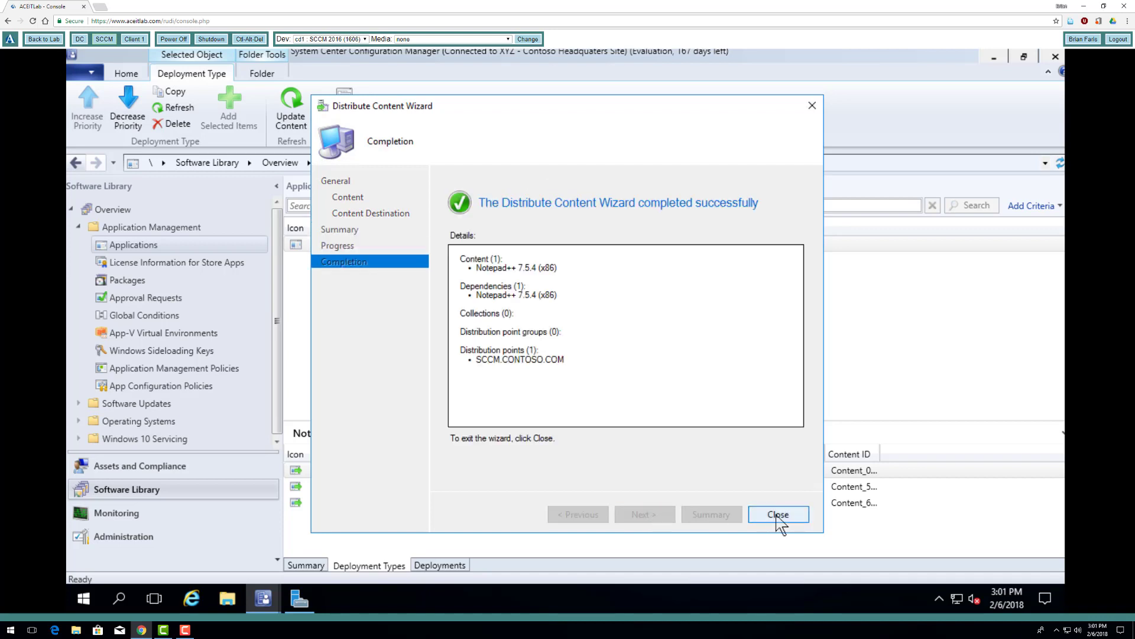
pyautogui.click(779, 515)
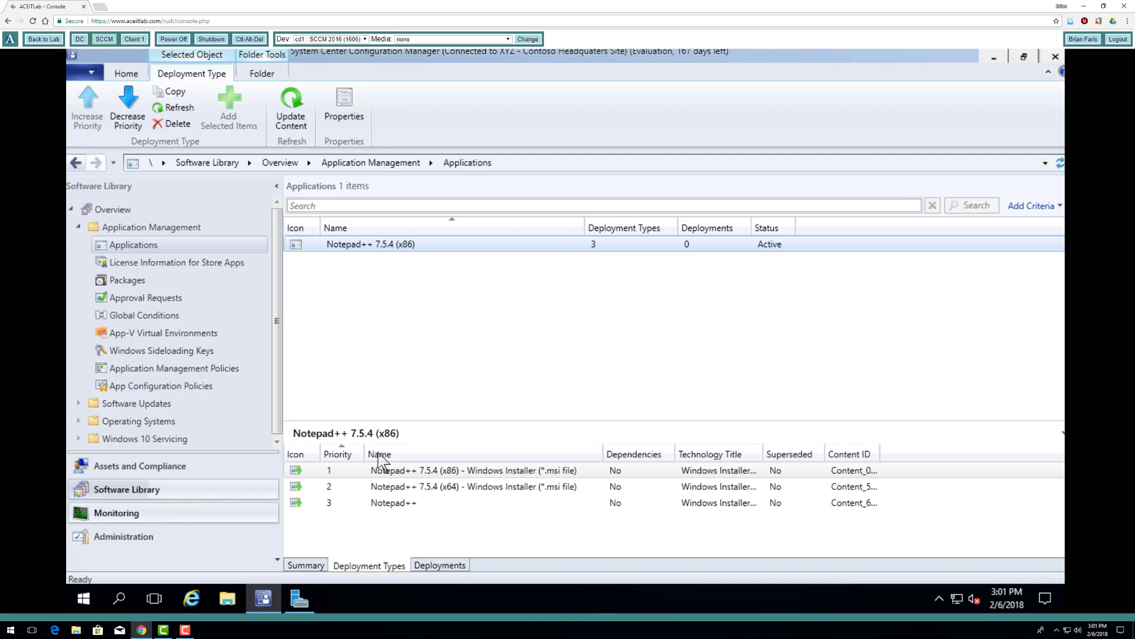
# Start deploying the Notepad++ 7.5.4 (x86) application and choose the All Users user collection as the target.
pyautogui.rightClick(604, 247)
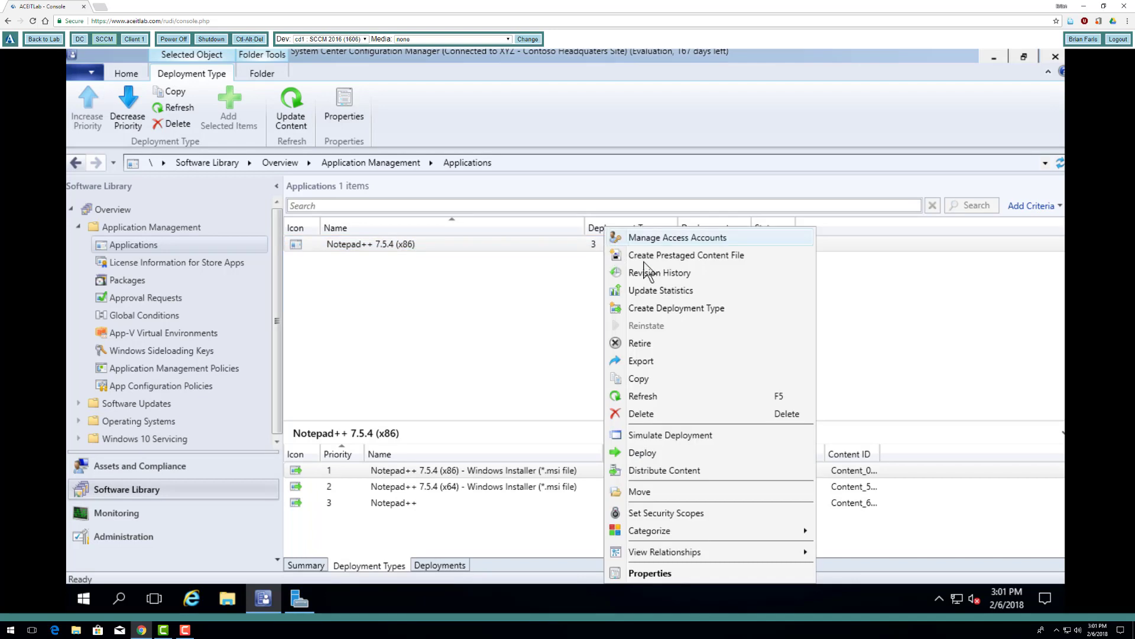
pyautogui.click(666, 452)
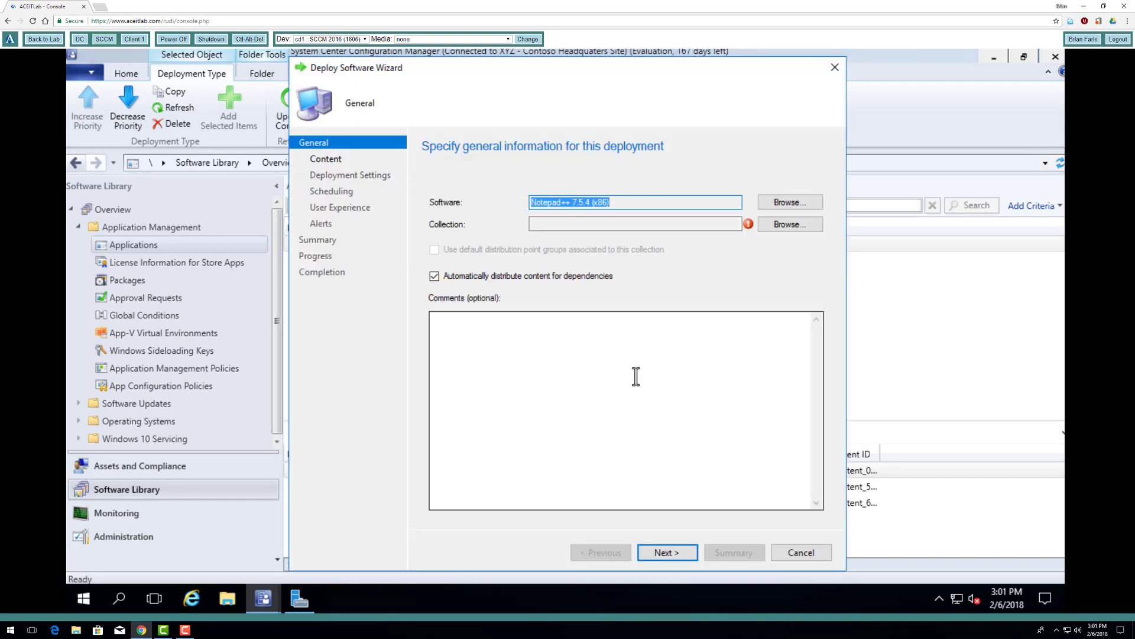
pyautogui.click(789, 224)
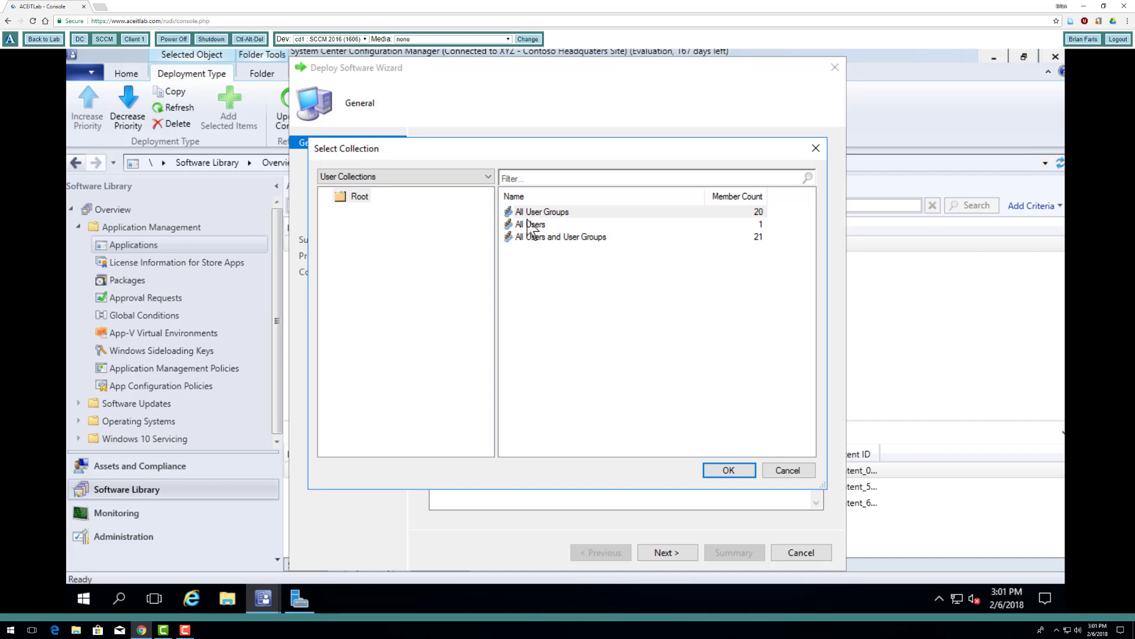
pyautogui.click(787, 470)
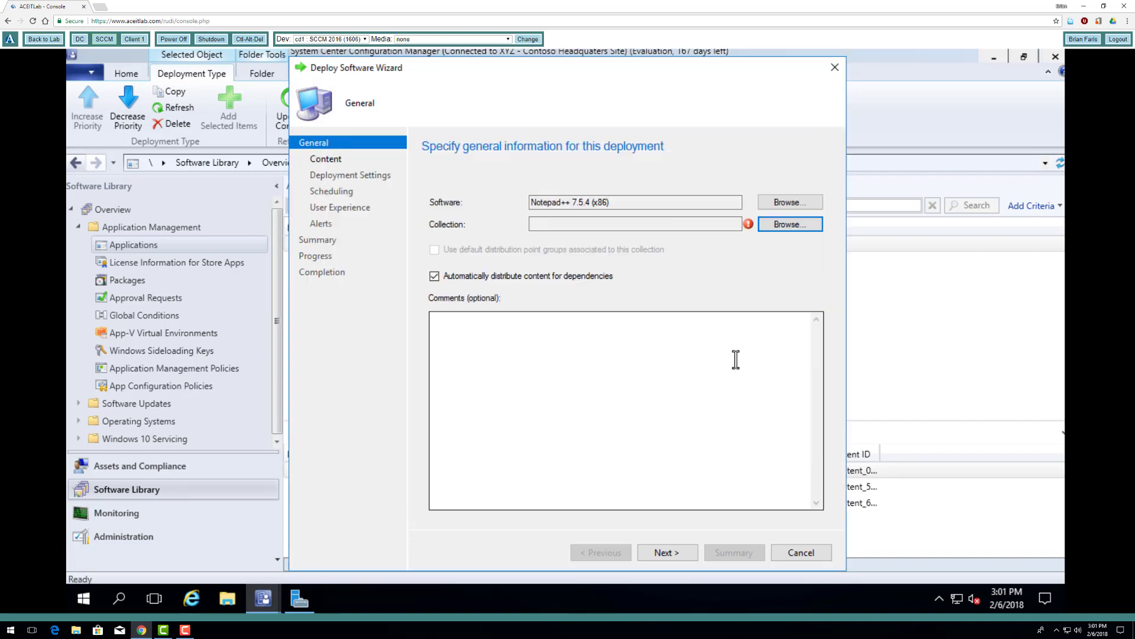
pyautogui.click(764, 224)
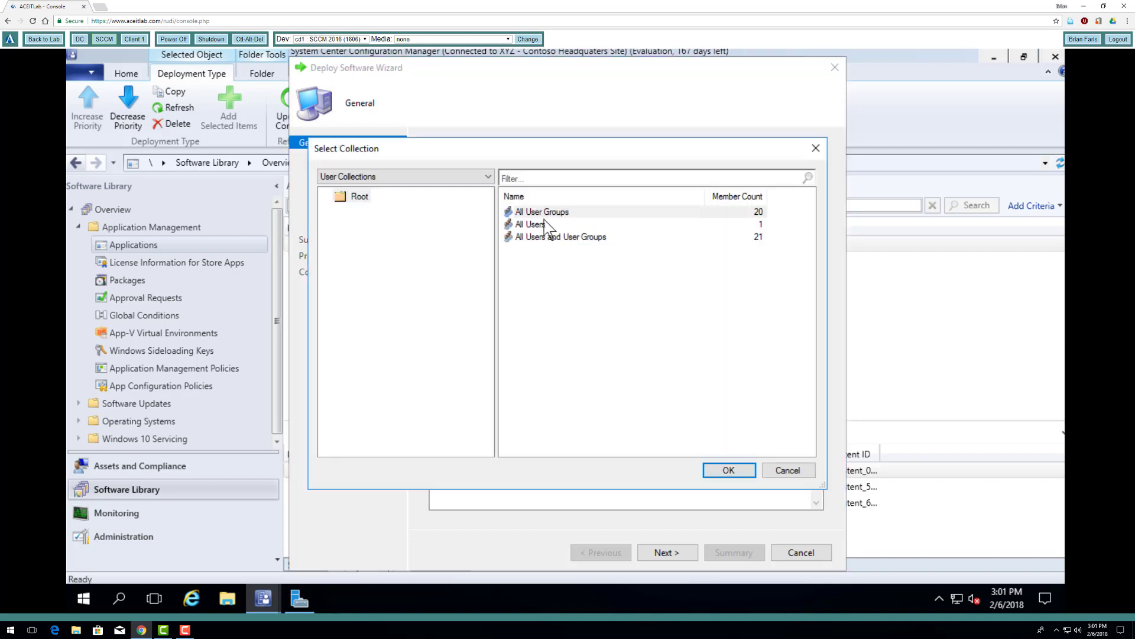
pyautogui.click(544, 225)
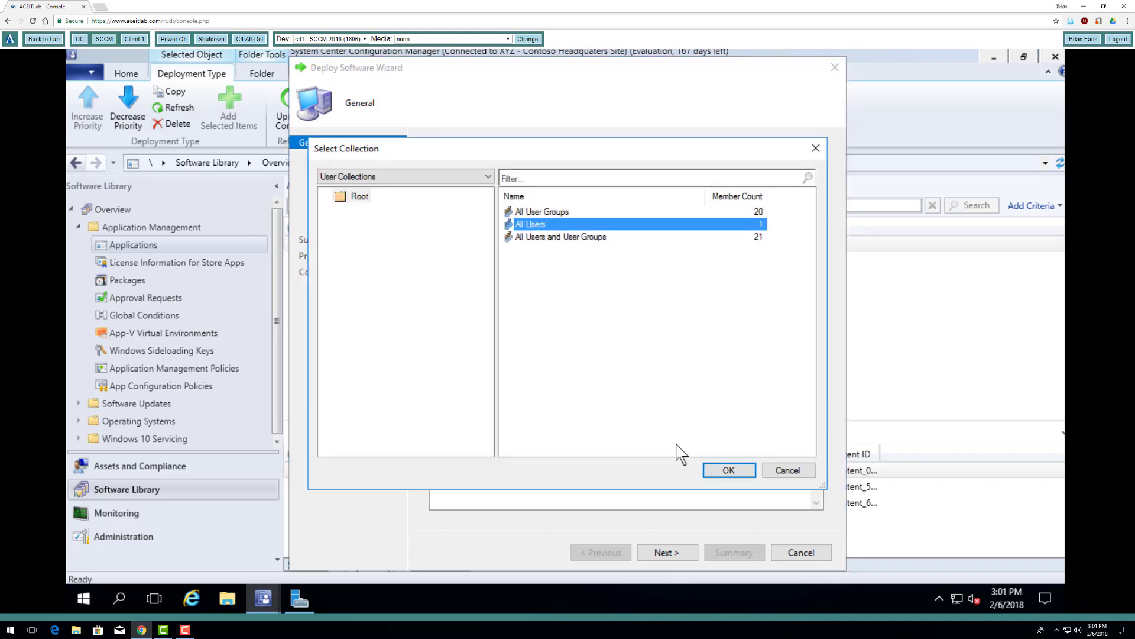
pyautogui.click(719, 473)
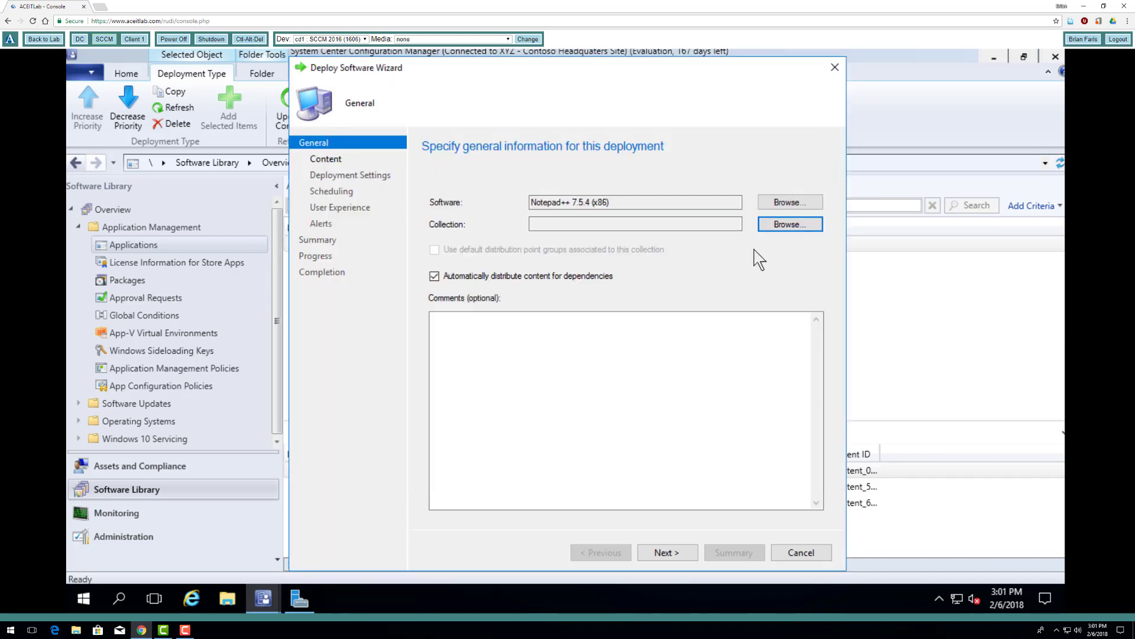
# Keep \\sccm.contoso.com as the only content destination for the deployment and continue to the deployment settings.
pyautogui.click(668, 552)
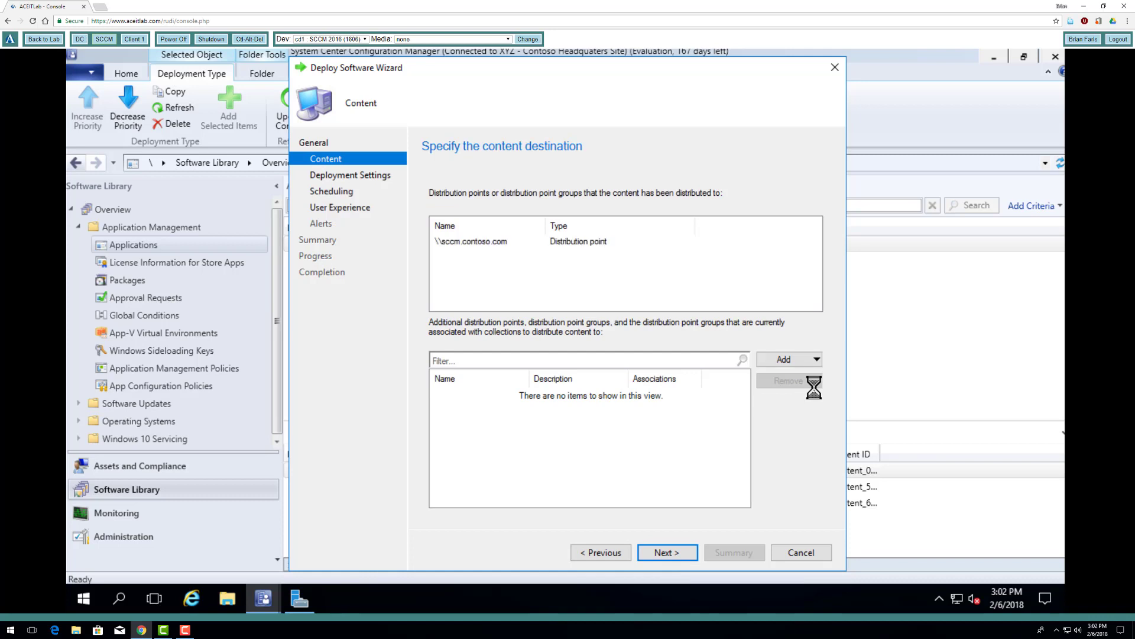
pyautogui.click(780, 360)
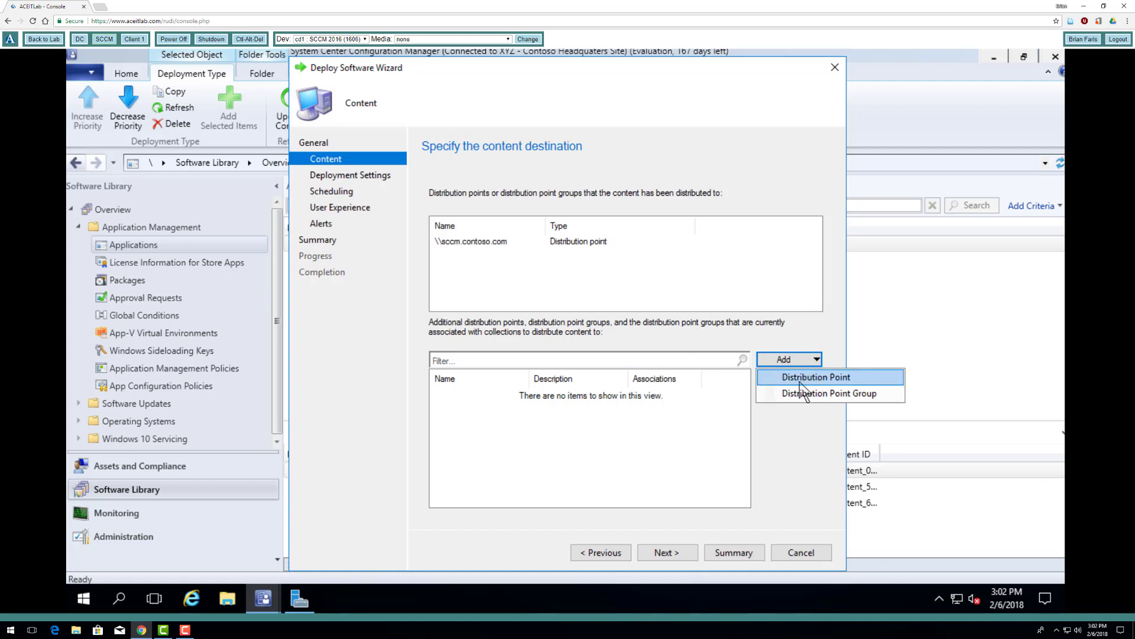
pyautogui.click(566, 245)
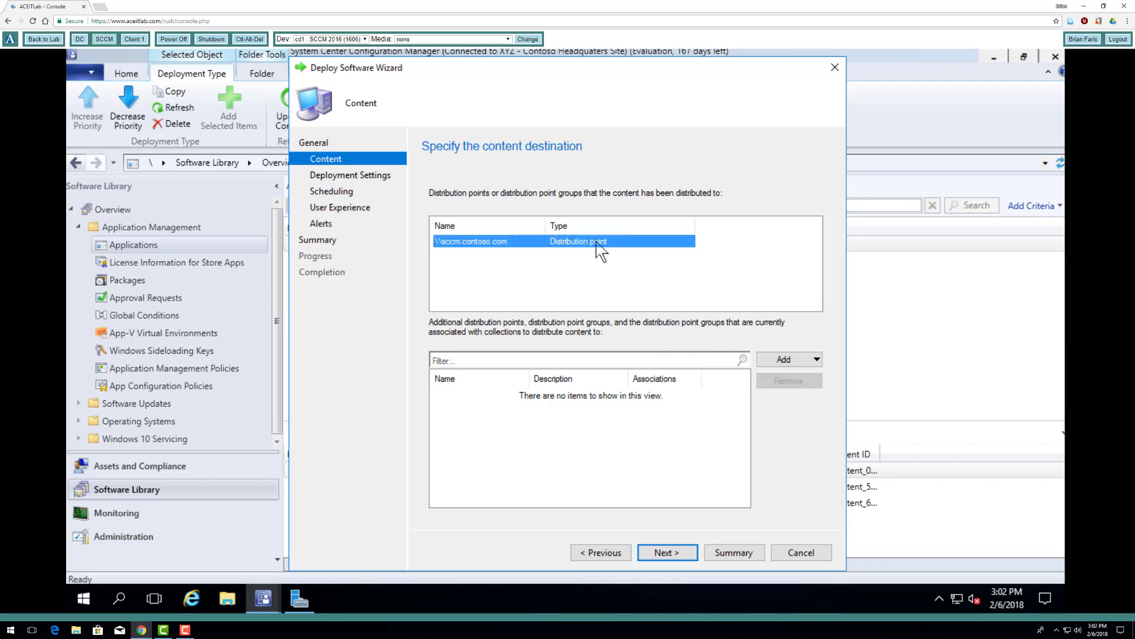
pyautogui.click(677, 554)
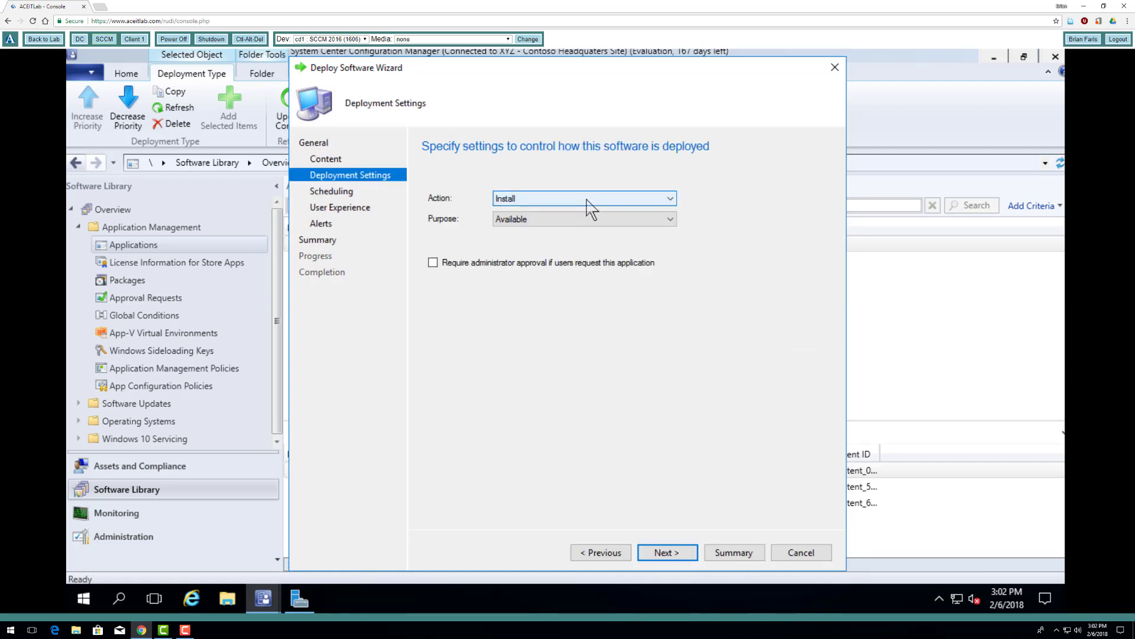
# Check the purpose and action choices, keep Install and Available without administrator approval, and continue to scheduling.
pyautogui.click(540, 220)
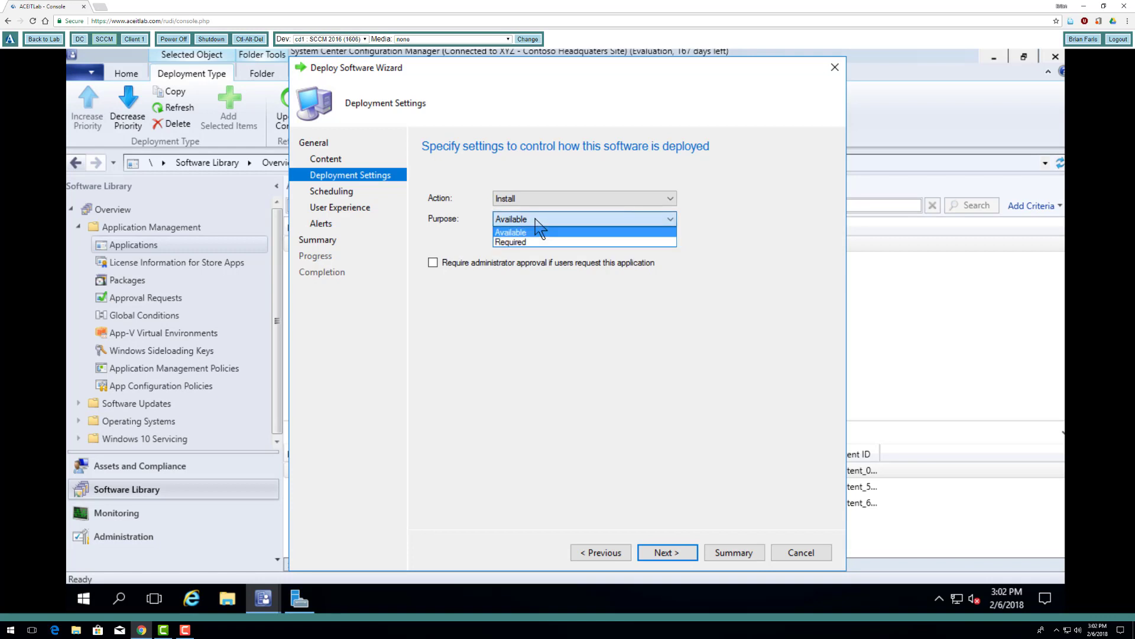
pyautogui.click(541, 199)
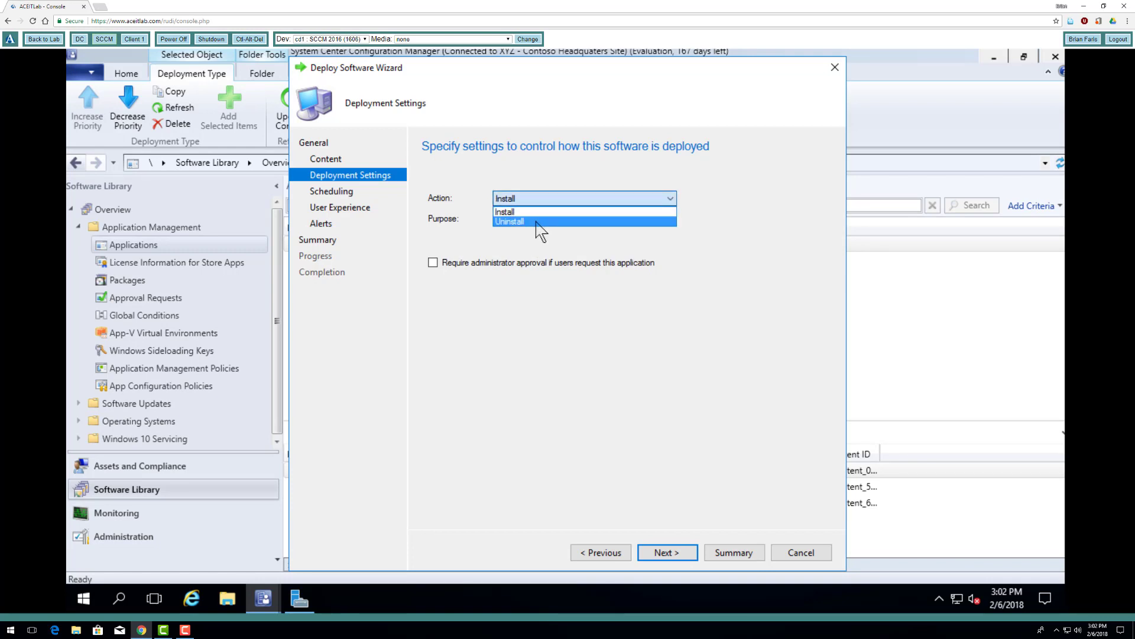
pyautogui.click(560, 178)
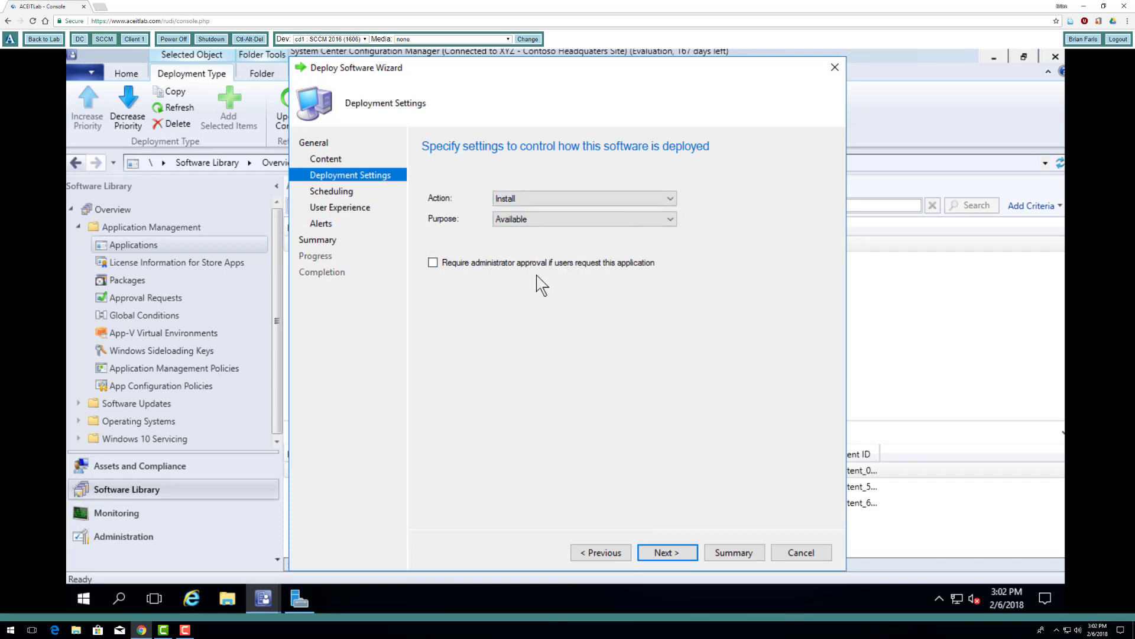
pyautogui.click(673, 553)
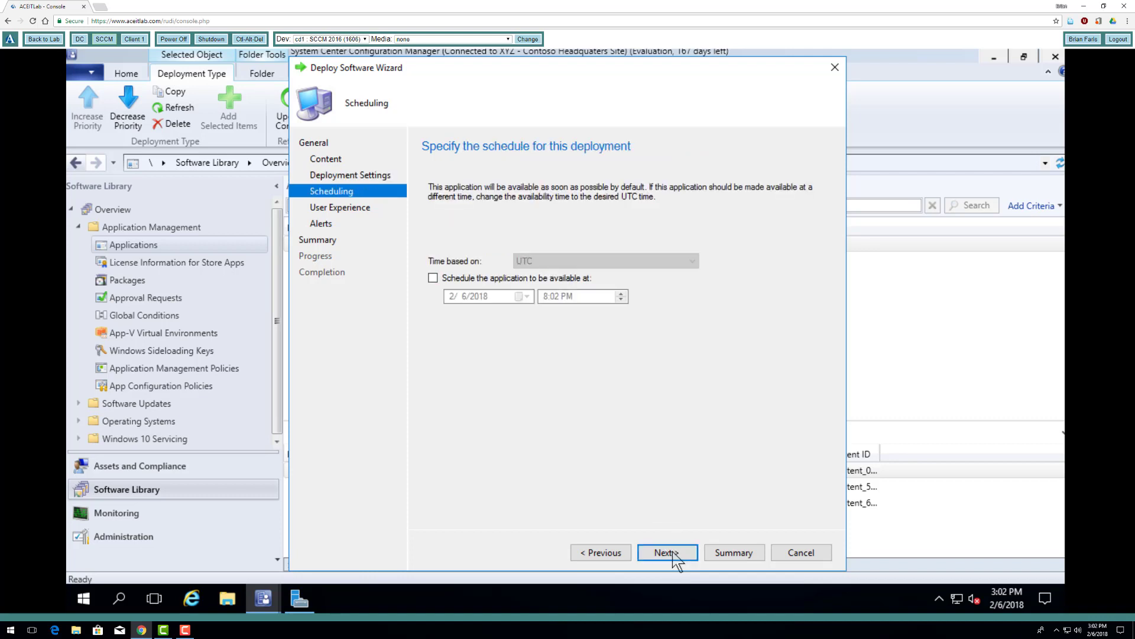
# Schedule the application to be available on 2/6/2018 at 8:02 PM UTC and continue to the user experience settings.
pyautogui.click(432, 278)
pyautogui.click(523, 297)
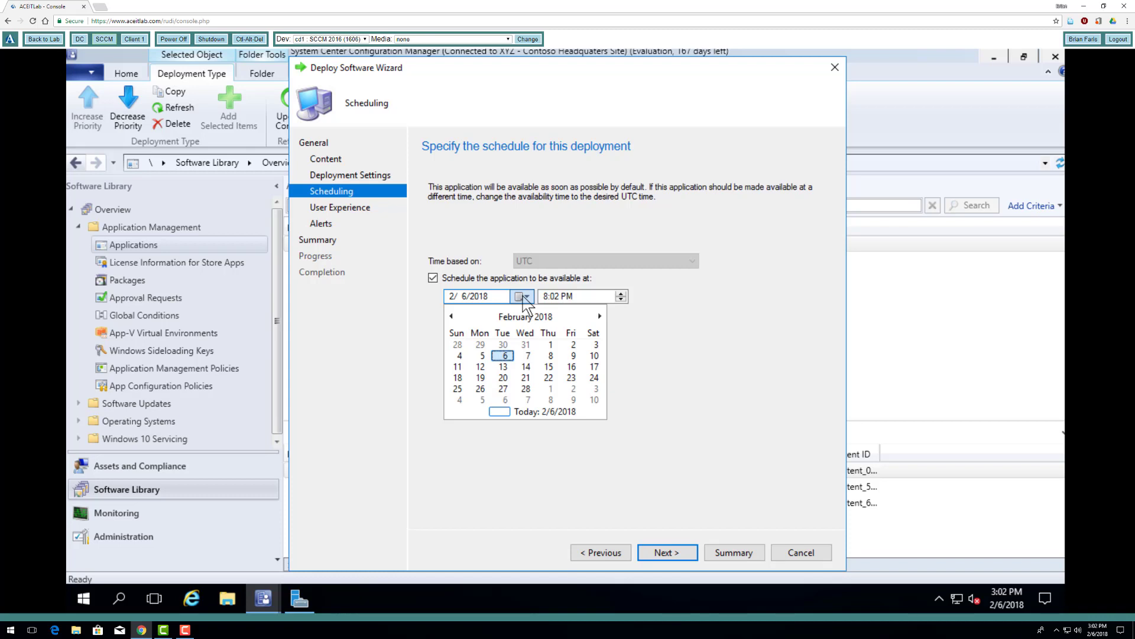
pyautogui.click(524, 297)
pyautogui.click(622, 293)
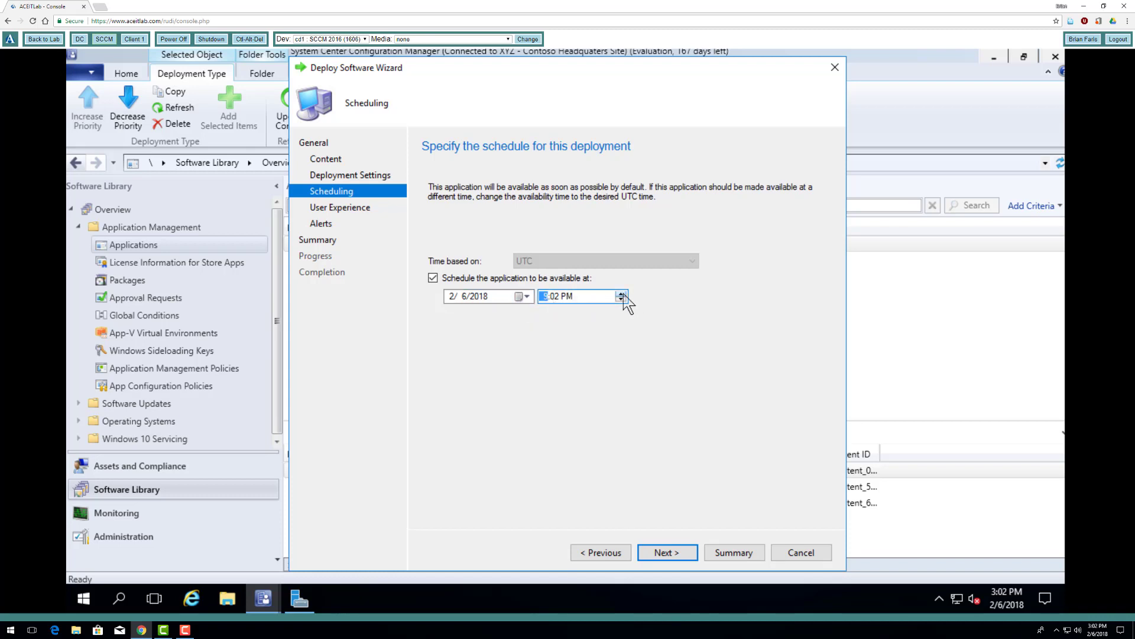
pyautogui.click(622, 299)
pyautogui.click(665, 553)
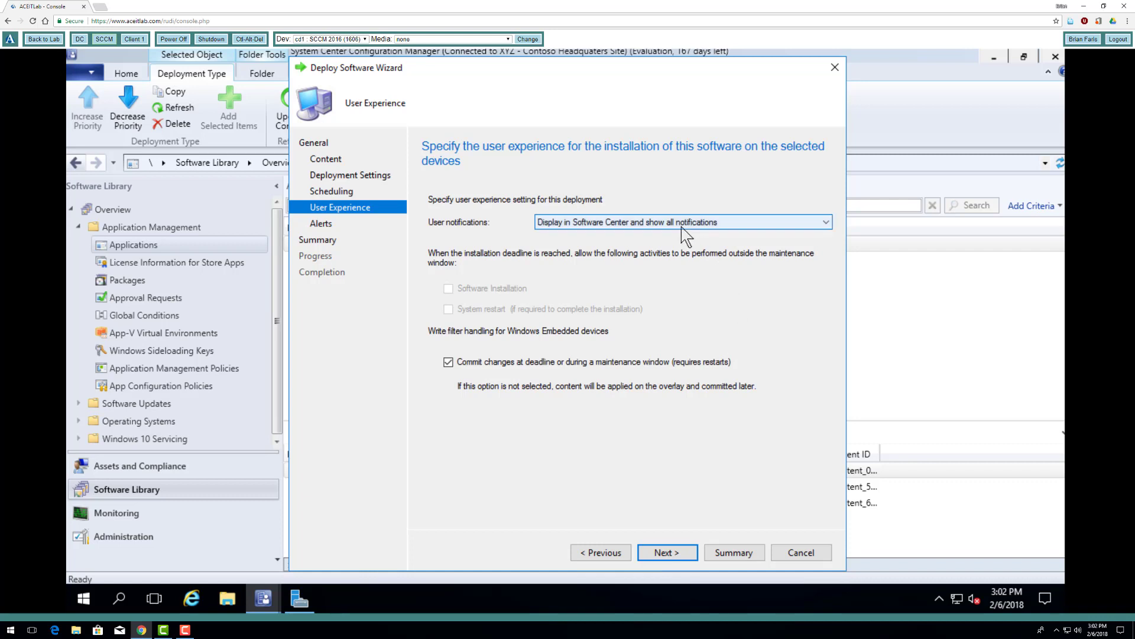
# Keep user notifications at "Display in Software Center and show all notifications" and continue to the alert options.
pyautogui.click(684, 223)
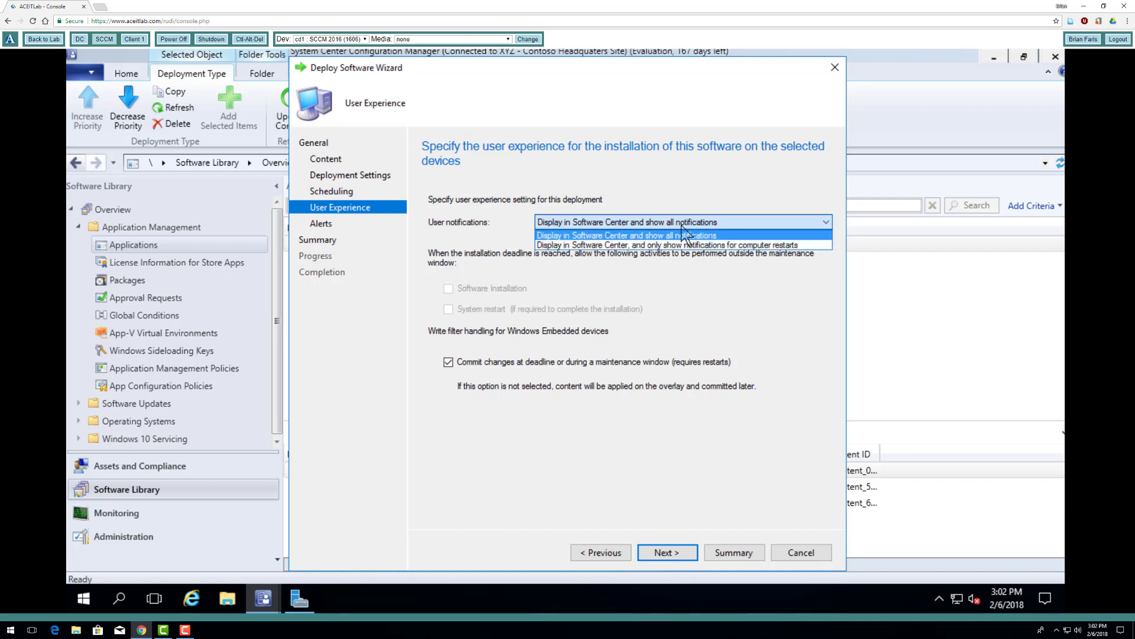
pyautogui.click(632, 238)
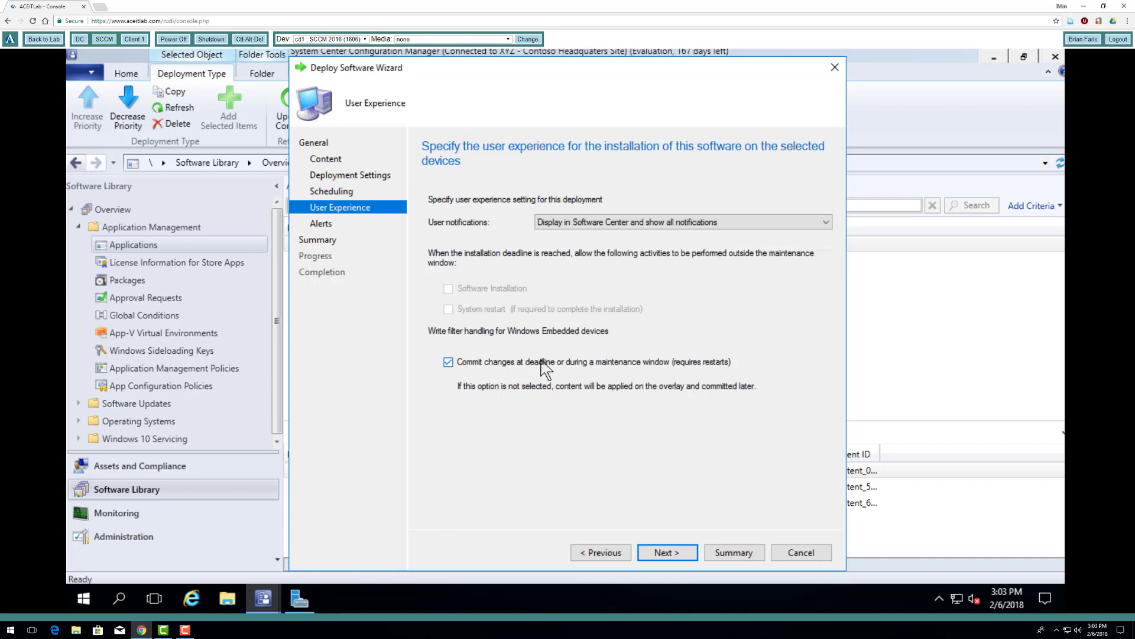
pyautogui.click(668, 553)
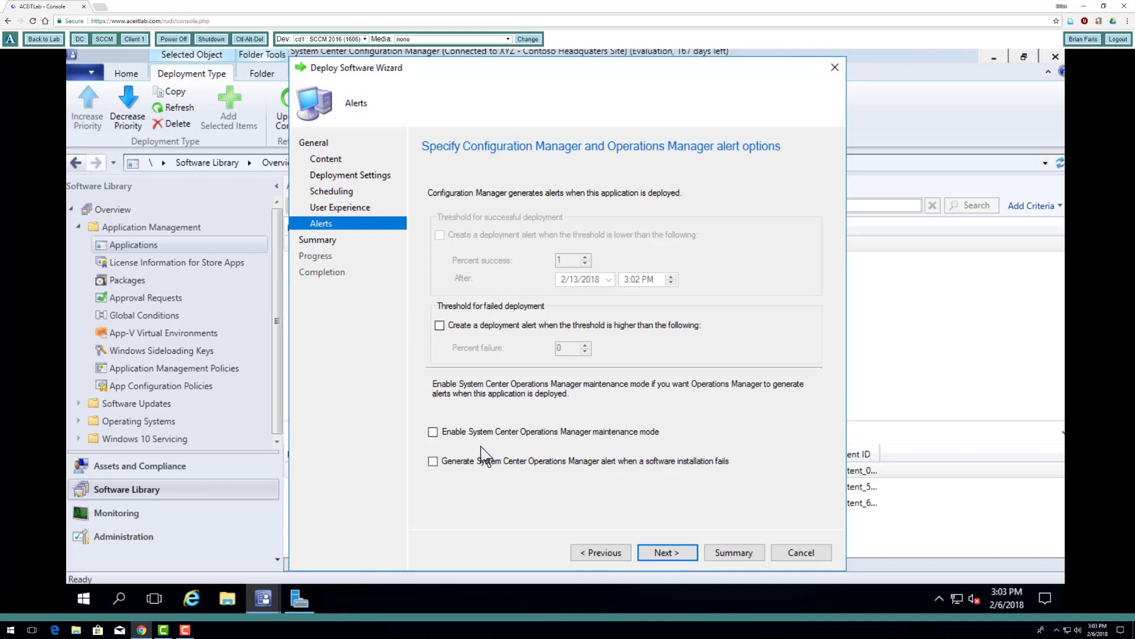
# Leave all deployment alerts disabled, confirm the summary to create the deployment, and close the wizard.
pyautogui.click(667, 552)
pyautogui.click(667, 552)
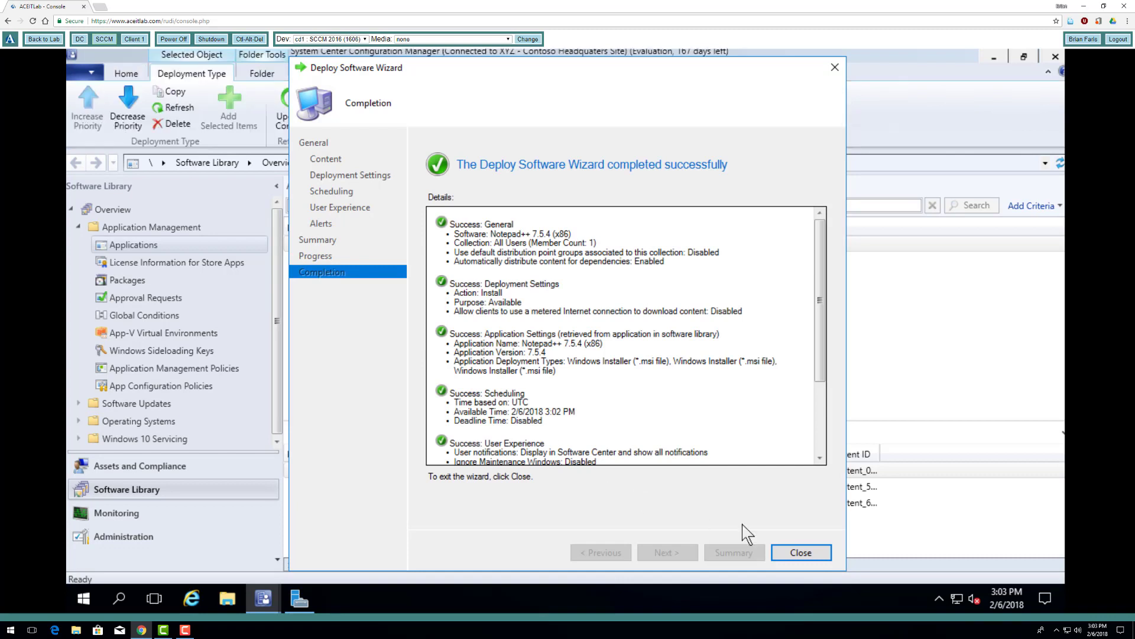
pyautogui.click(809, 555)
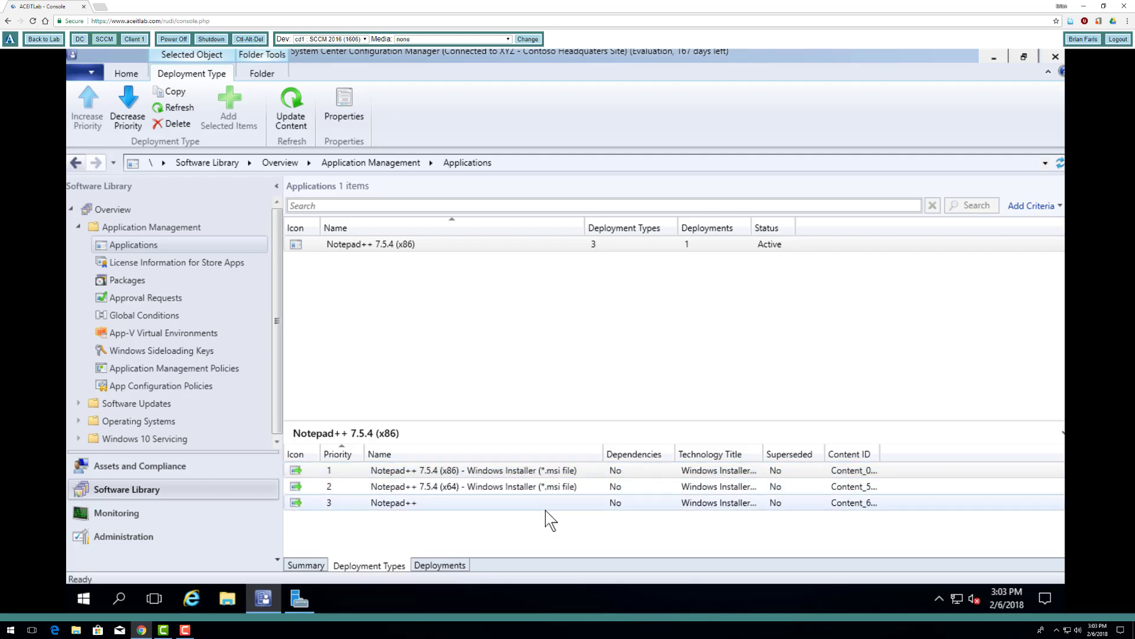
# Show the application's deployments and select the one for the All Users collection to examine its details.
pyautogui.click(454, 566)
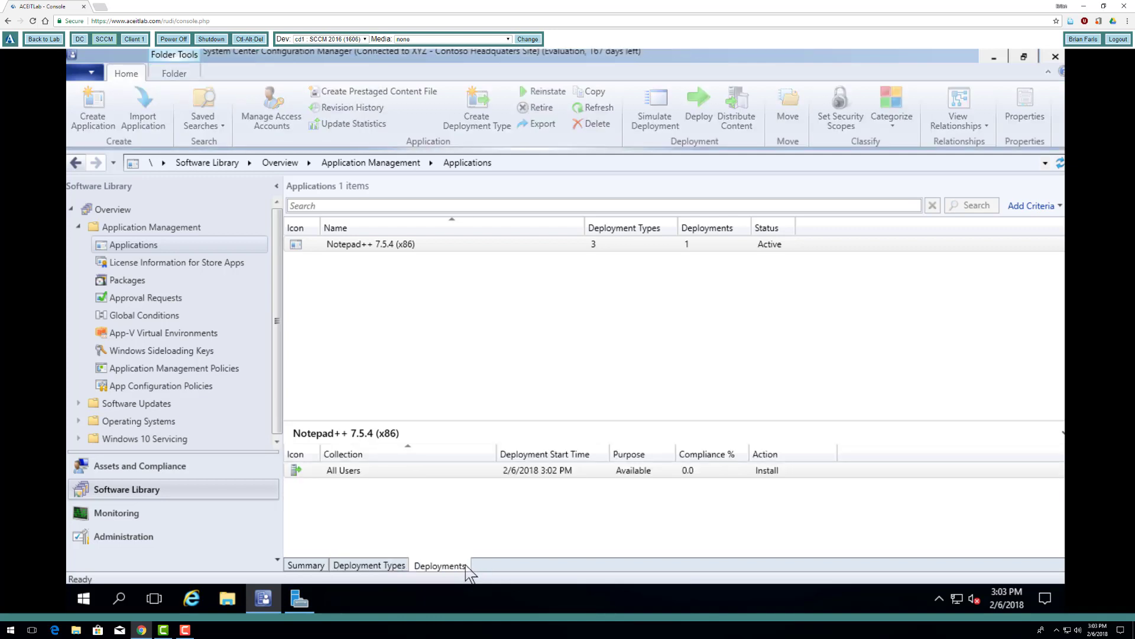
pyautogui.click(562, 471)
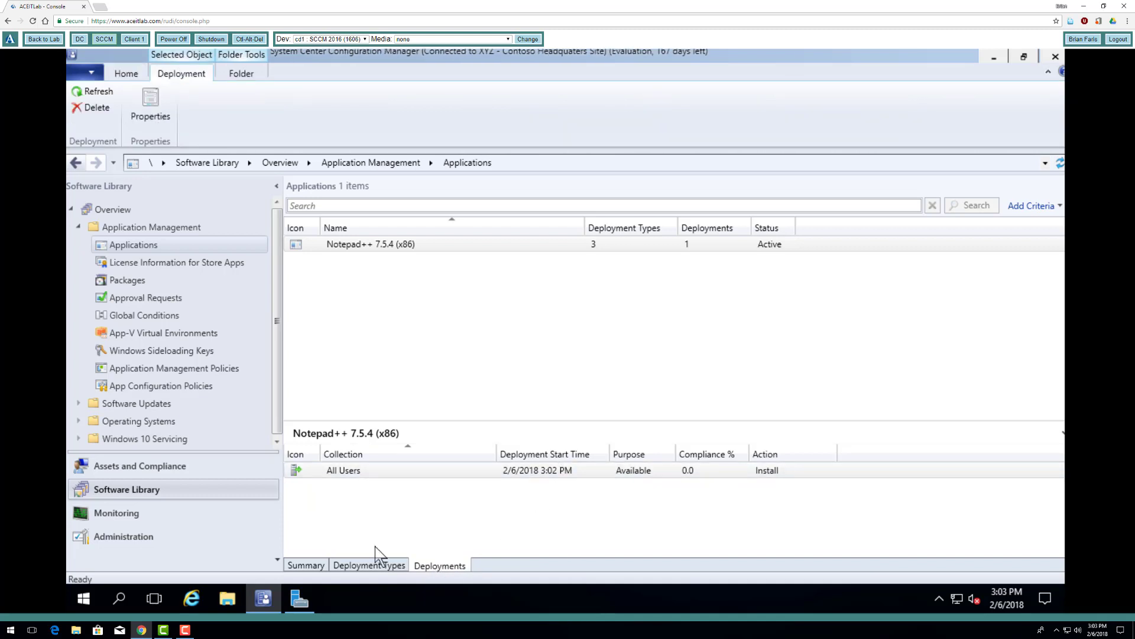
# Check the content distribution status of the Notepad++ 7.5.4 (x86) application in the Monitoring workspace.
pyautogui.click(166, 513)
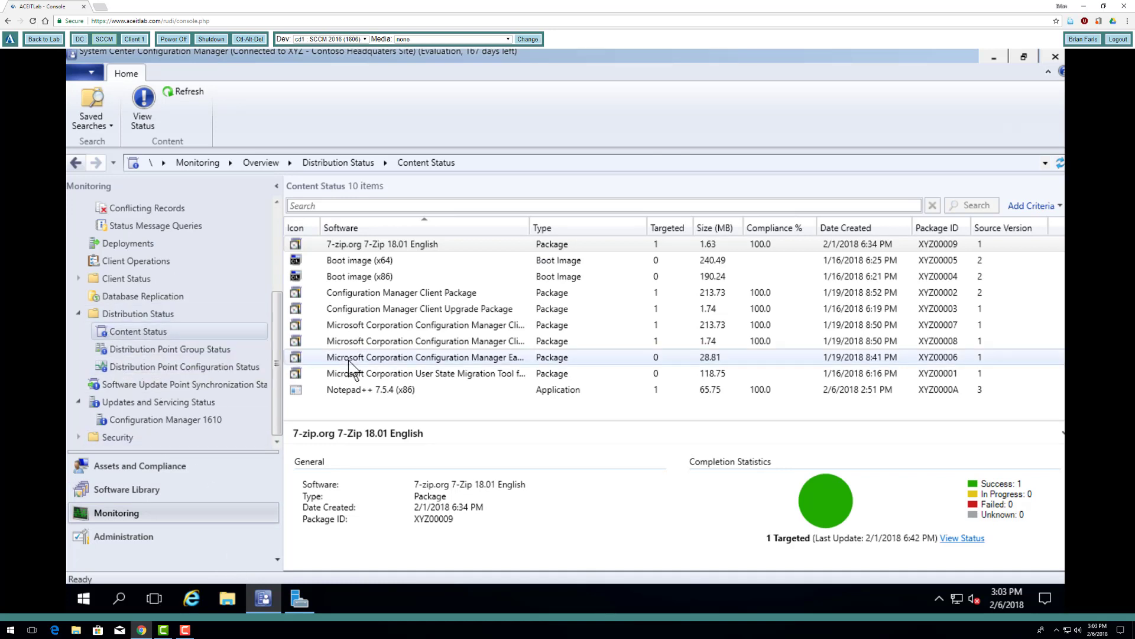
pyautogui.click(362, 390)
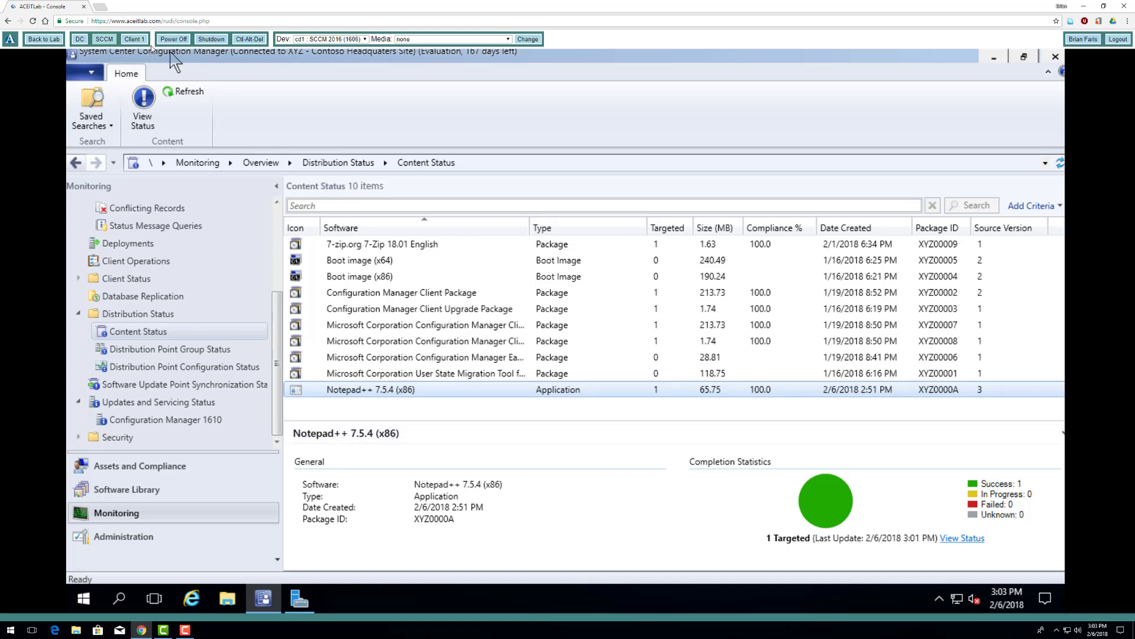
# Switch to the Client 1 machine and open Software Center to examine the available applications.
pyautogui.click(134, 39)
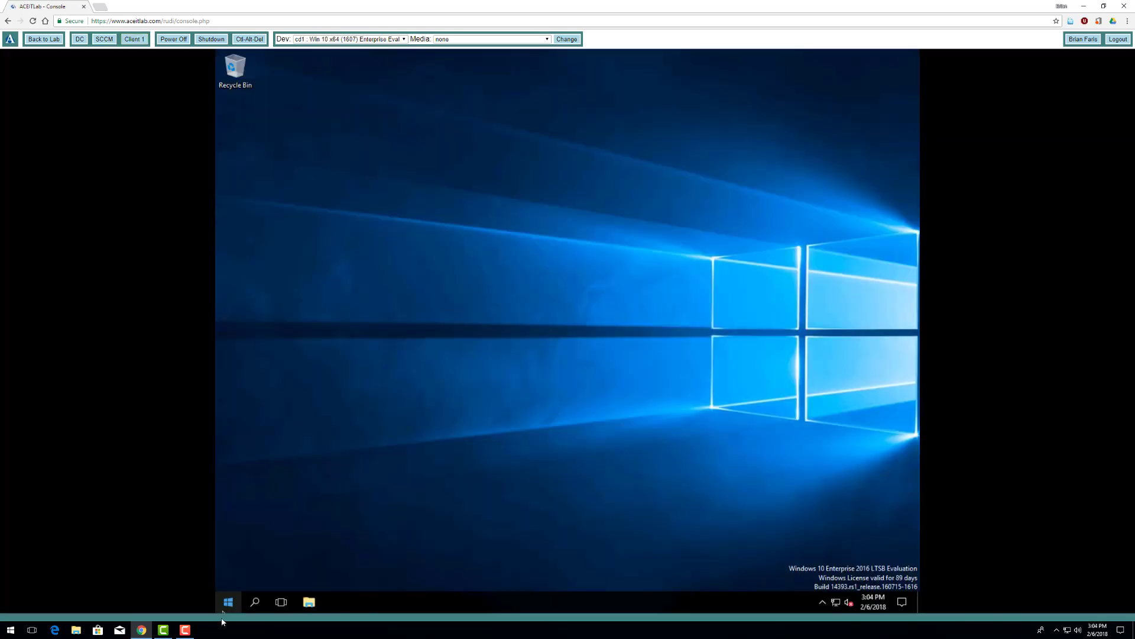
pyautogui.click(227, 608)
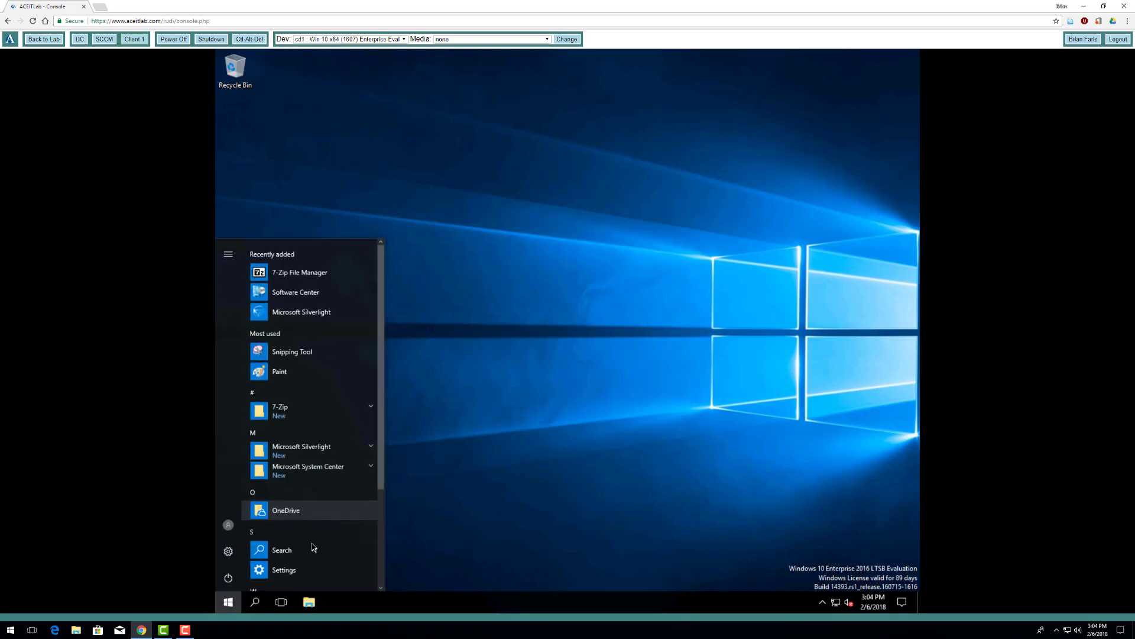
pyautogui.click(319, 295)
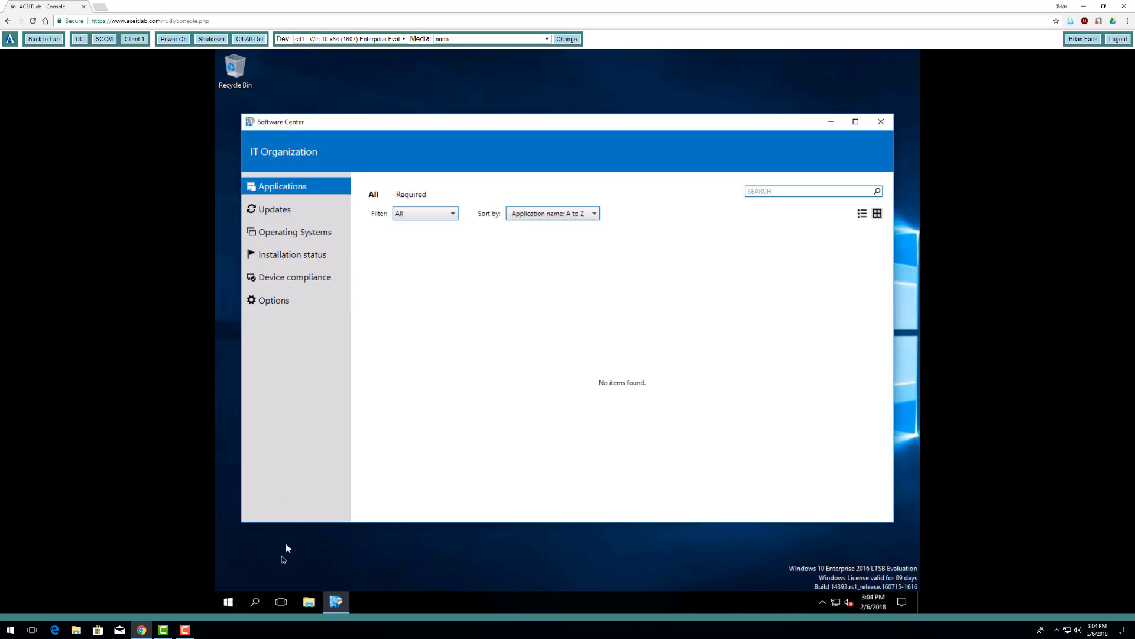
pyautogui.rightClick(229, 603)
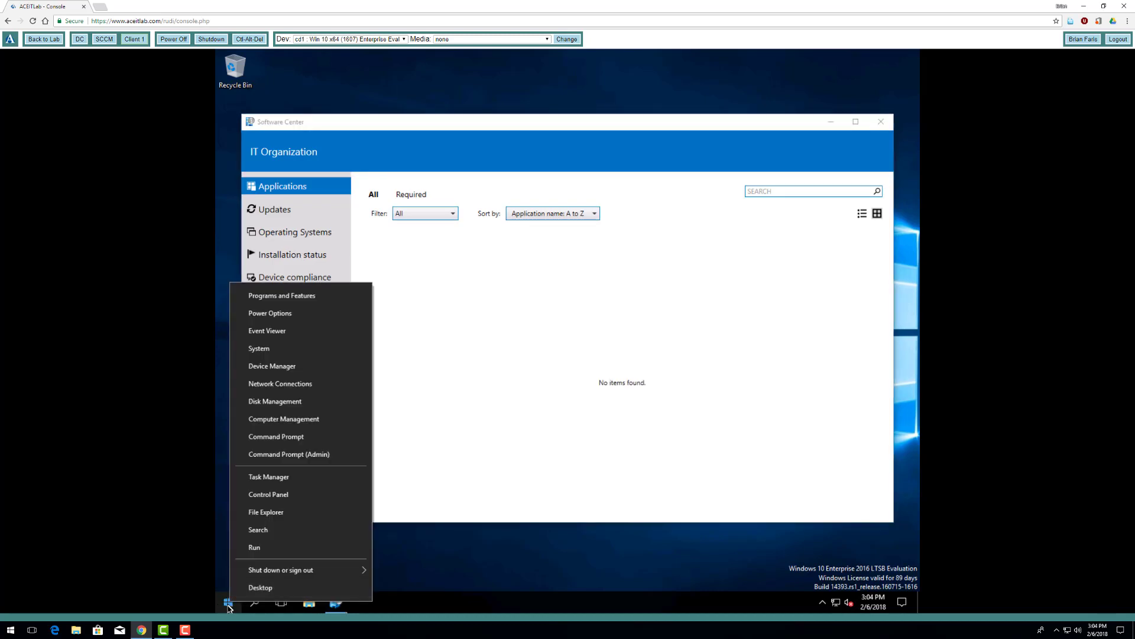
pyautogui.click(288, 496)
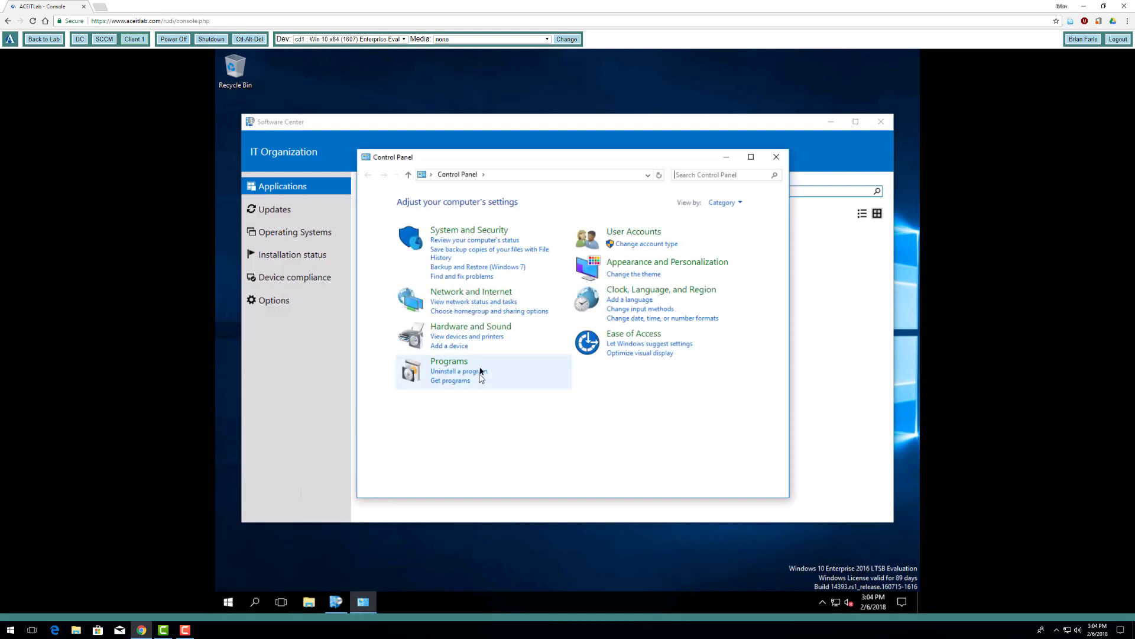
pyautogui.click(490, 232)
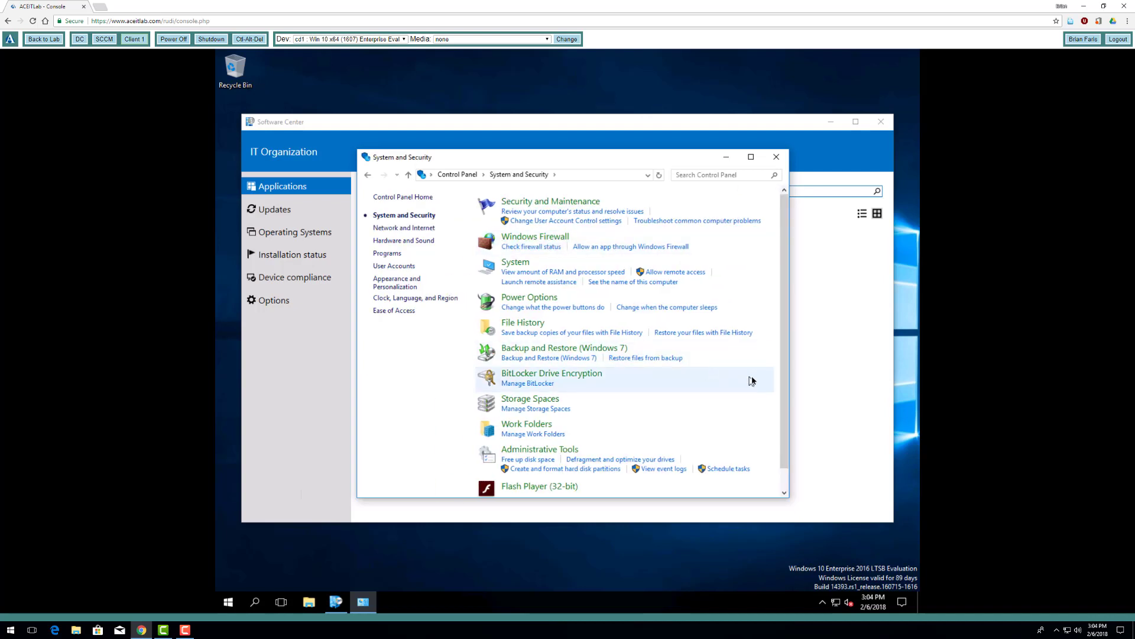
pyautogui.scroll(-1, 754, 380)
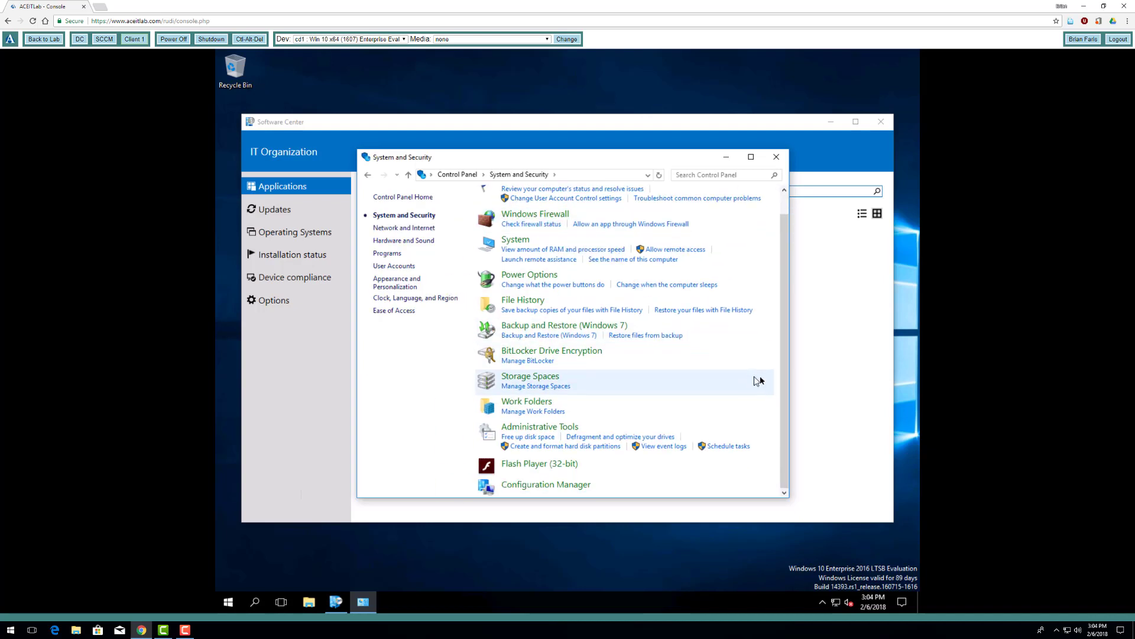
pyautogui.click(367, 175)
pyautogui.click(777, 157)
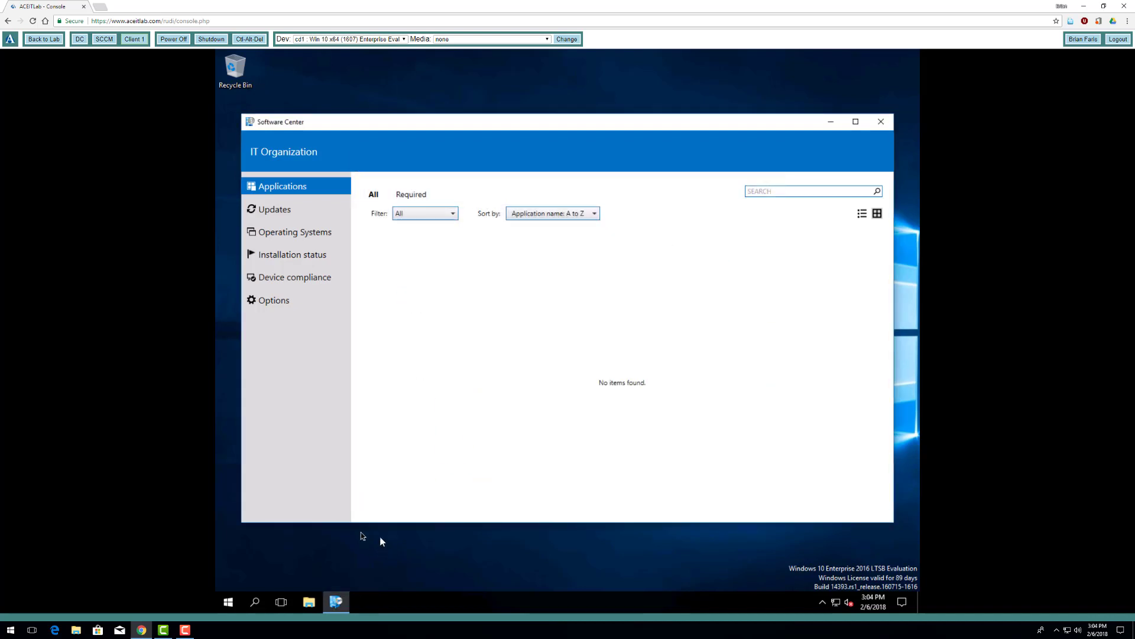
# Open the Configuration Manager client properties from the System and Security category of Control Panel.
pyautogui.click(229, 602)
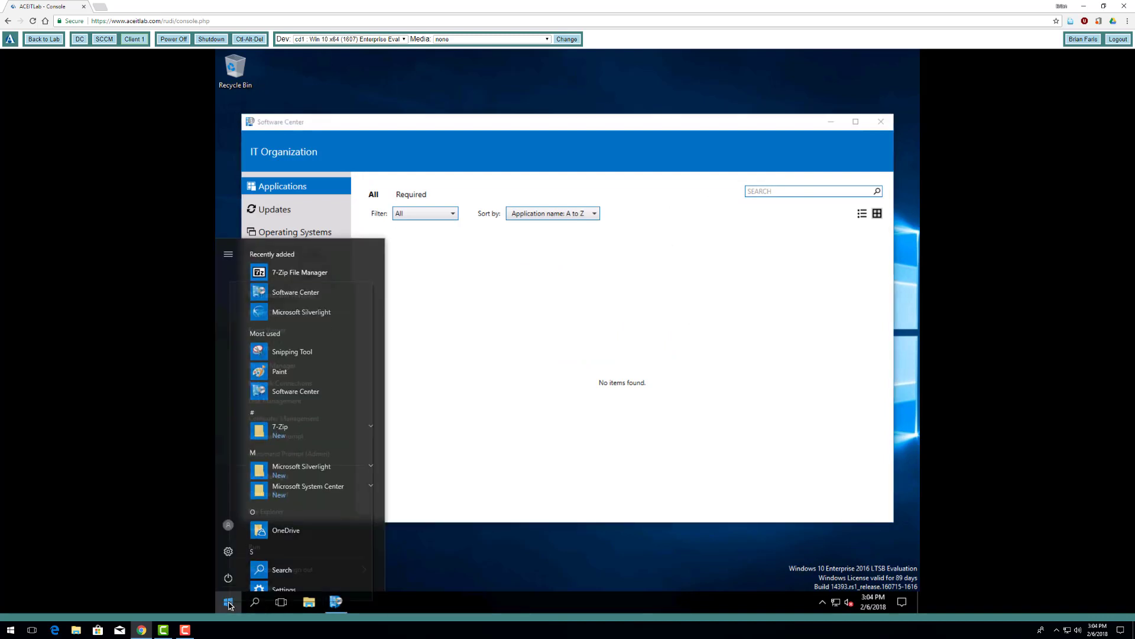
pyautogui.rightClick(230, 602)
pyautogui.click(275, 494)
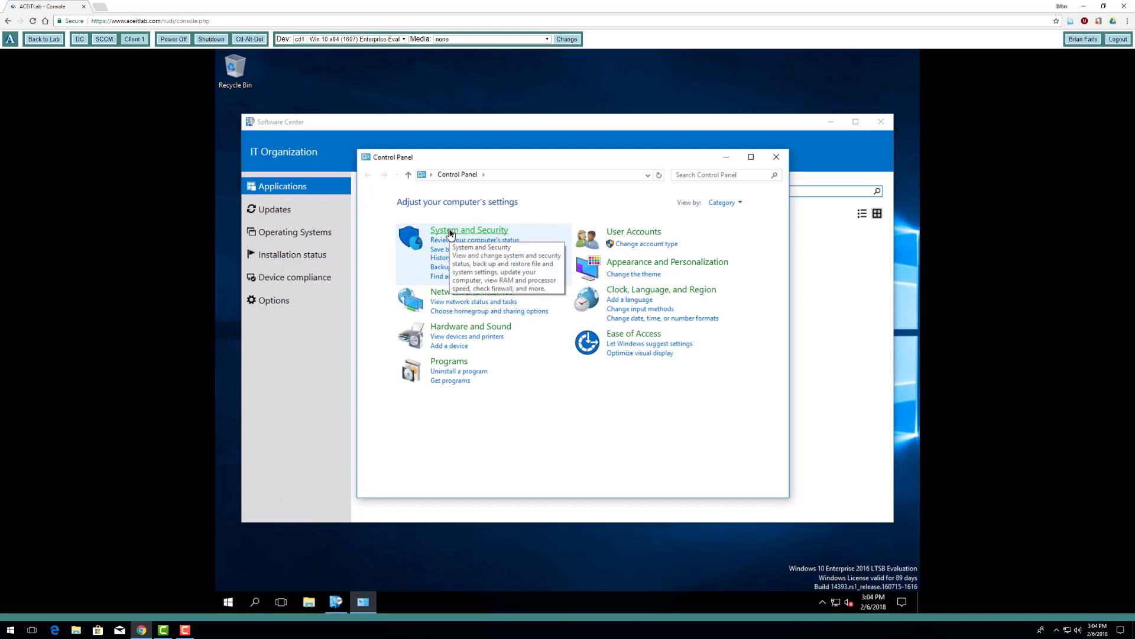
pyautogui.click(450, 232)
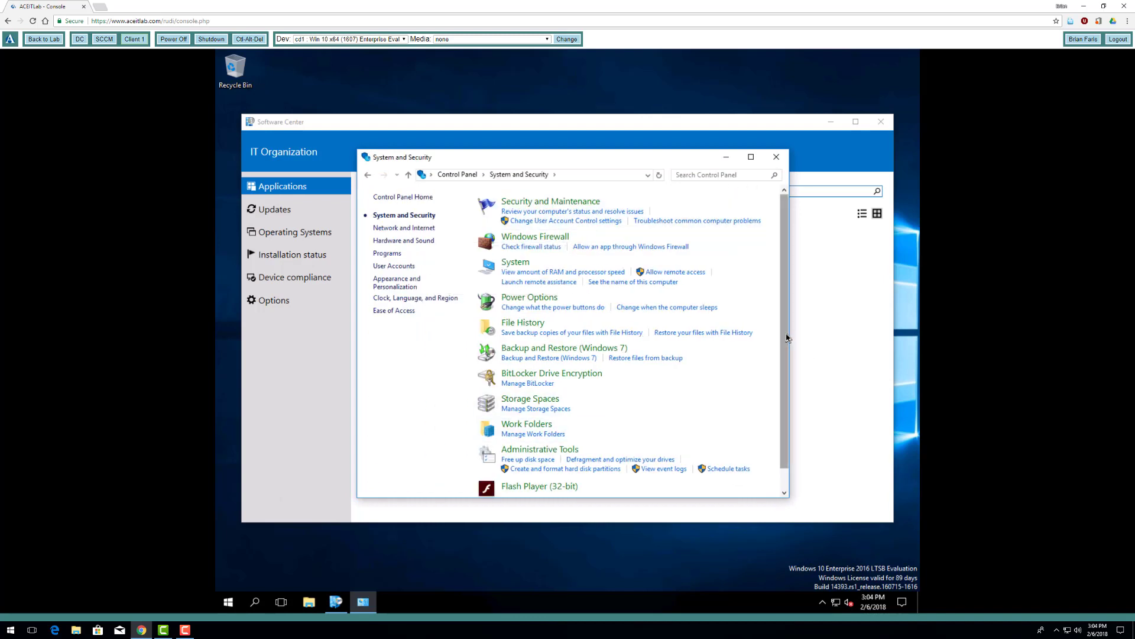
pyautogui.scroll(-1, 786, 341)
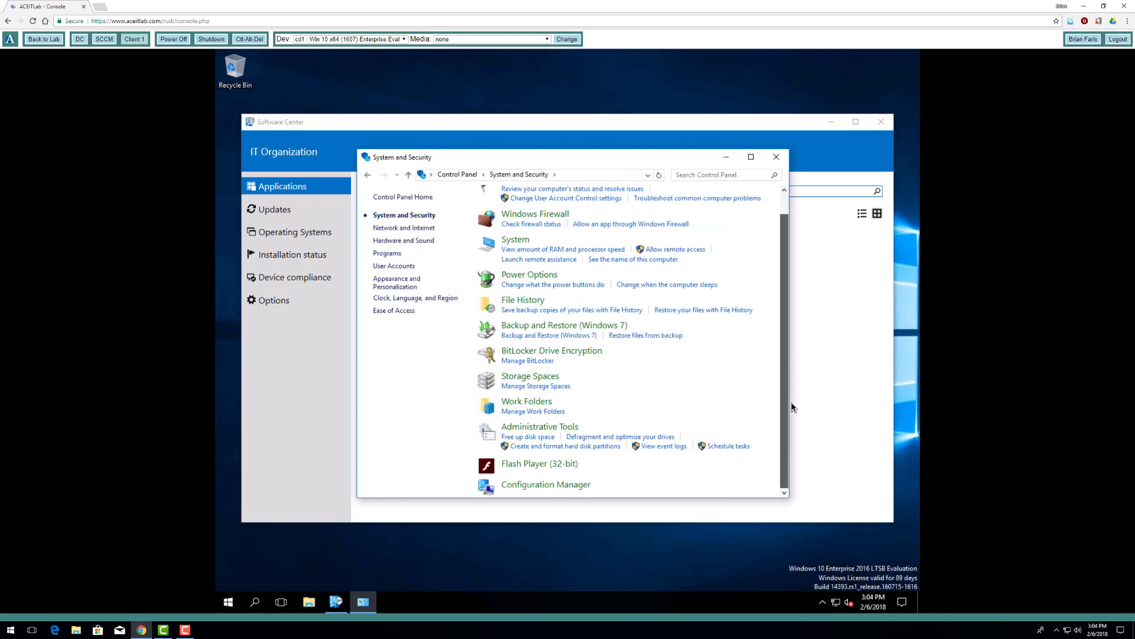
pyautogui.click(569, 489)
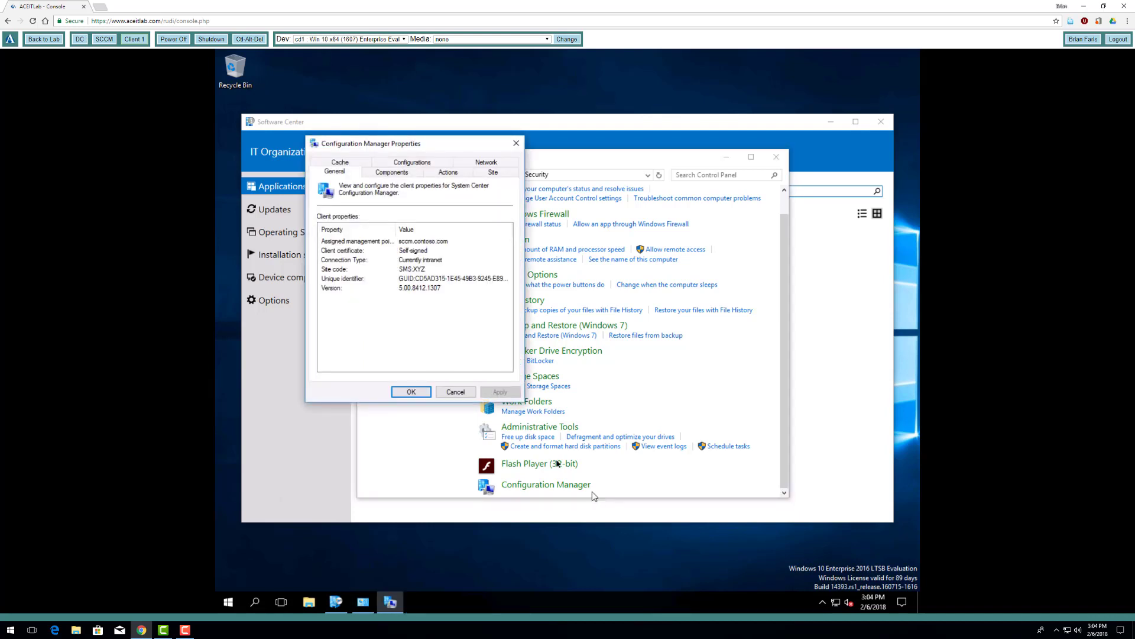
# Run the Application Deployment Evaluation Cycle and the Discovery Data Collection Cycle from the client actions.
pyautogui.click(448, 172)
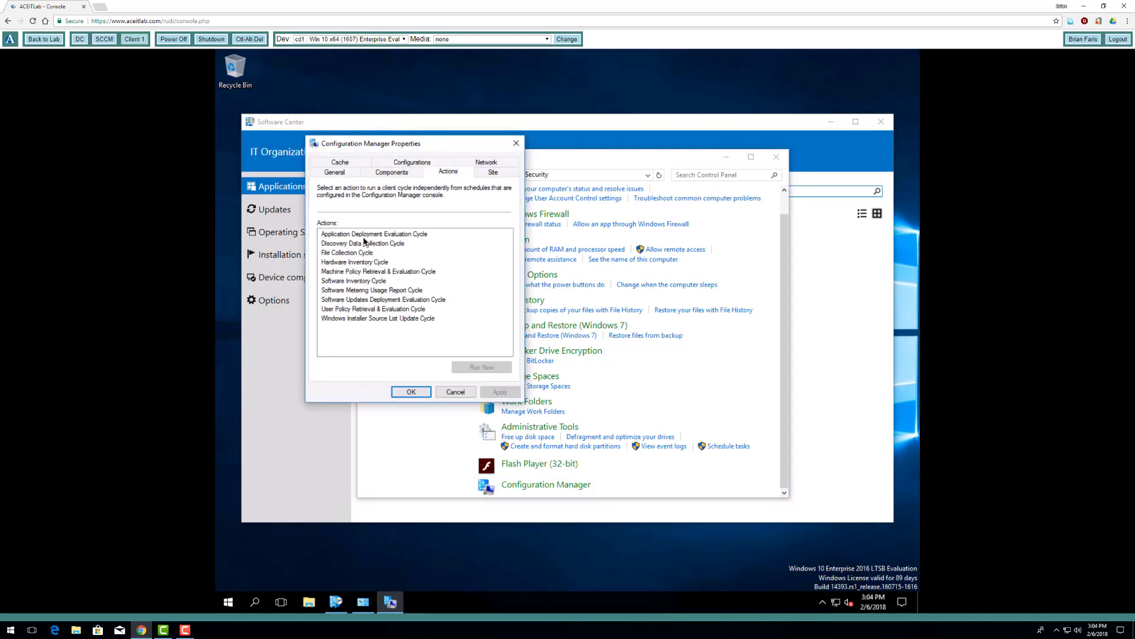
pyautogui.click(366, 235)
pyautogui.click(482, 368)
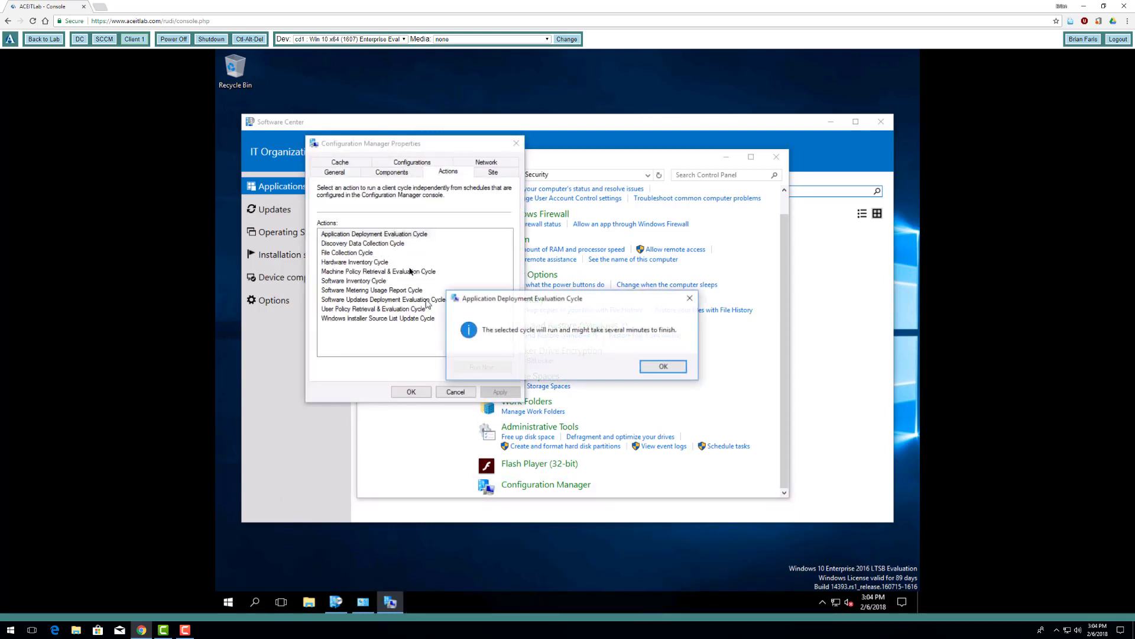
pyautogui.click(657, 369)
pyautogui.click(384, 244)
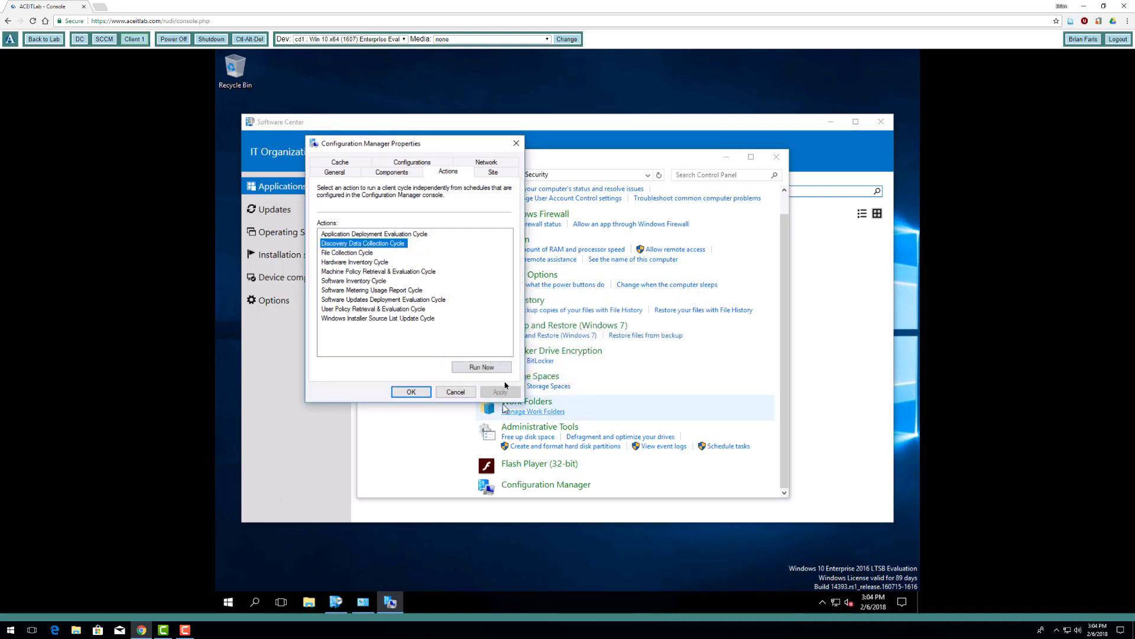
pyautogui.click(488, 368)
pyautogui.click(656, 369)
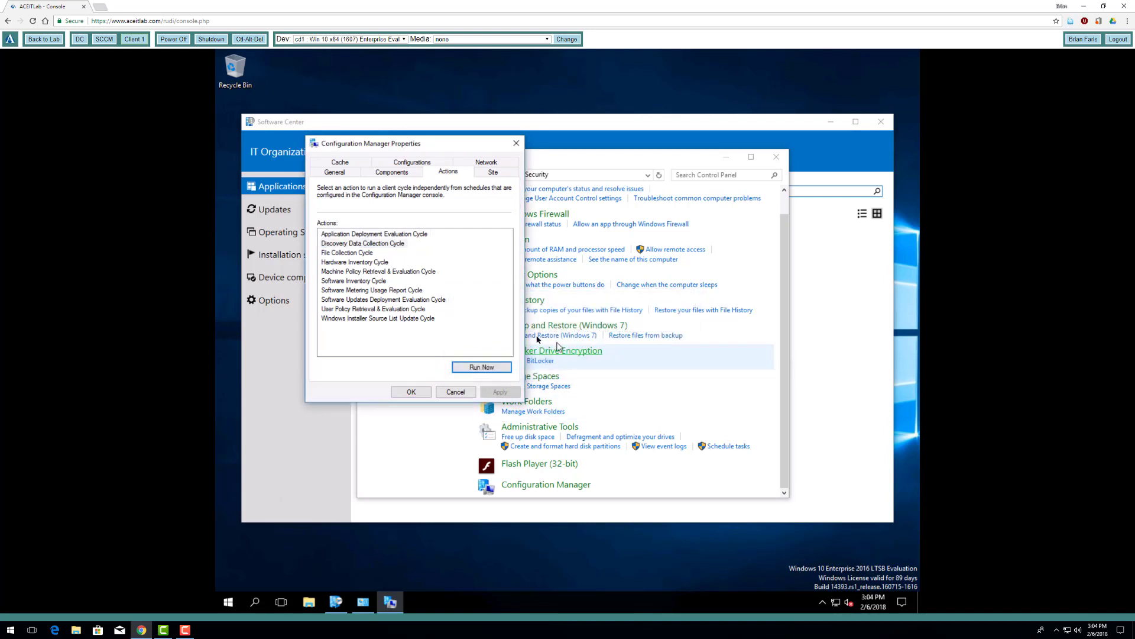
# Run the File Collection Cycle and the Hardware Inventory Cycle on the client.
pyautogui.click(362, 253)
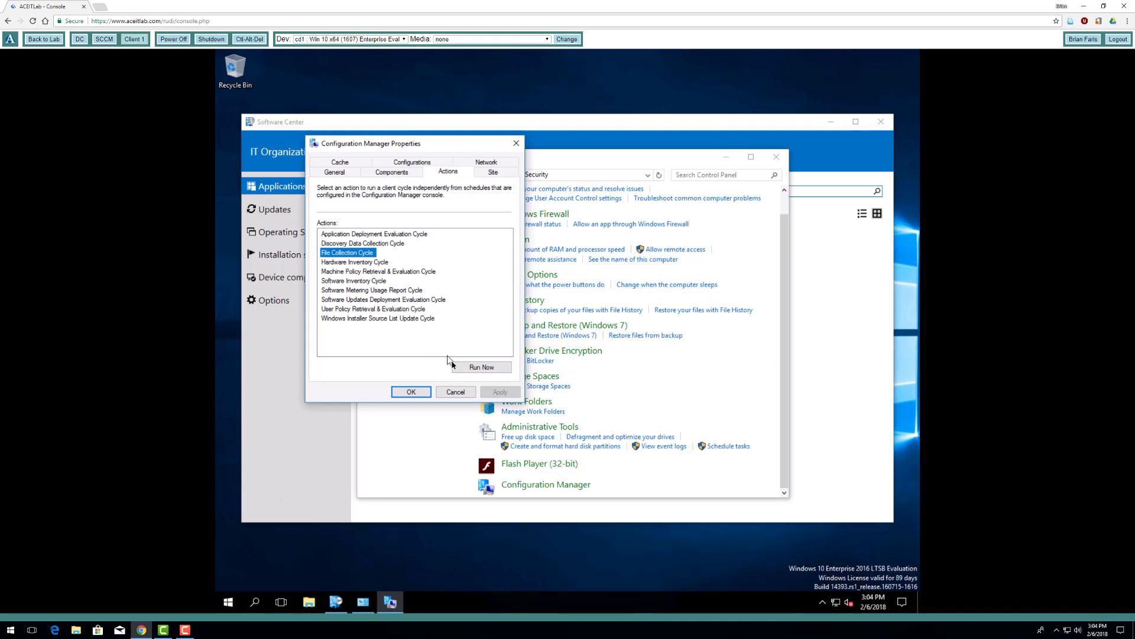
pyautogui.click(466, 370)
pyautogui.click(663, 369)
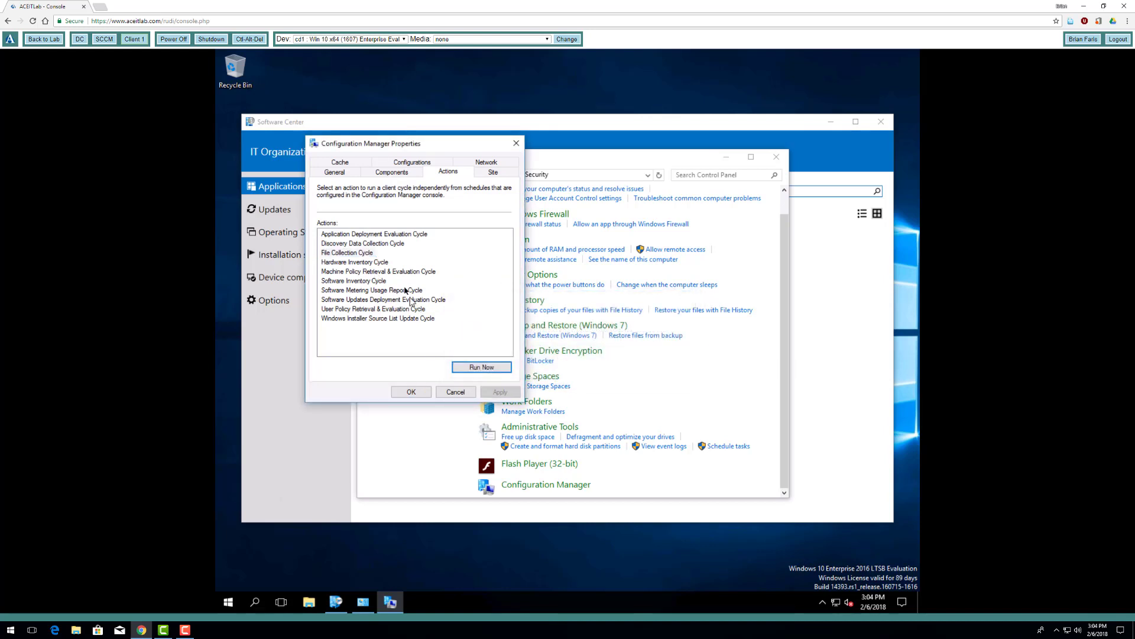
pyautogui.click(375, 263)
pyautogui.click(476, 367)
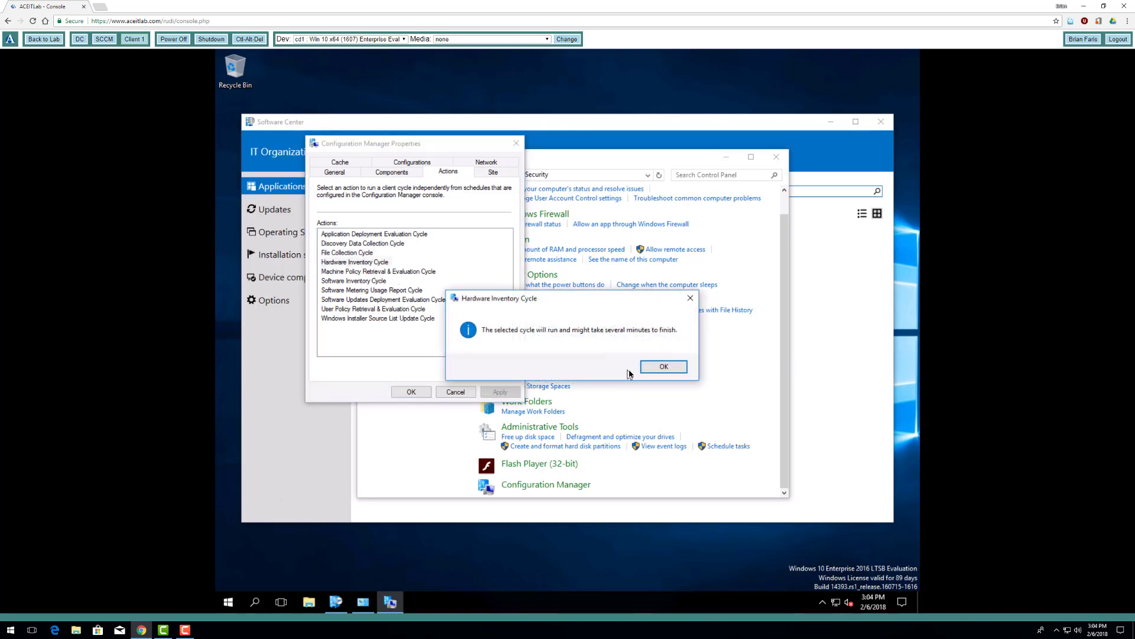
pyautogui.click(658, 369)
# Run the Machine Policy Retrieval & Evaluation Cycle and the Software Inventory Cycle on the client.
pyautogui.click(379, 271)
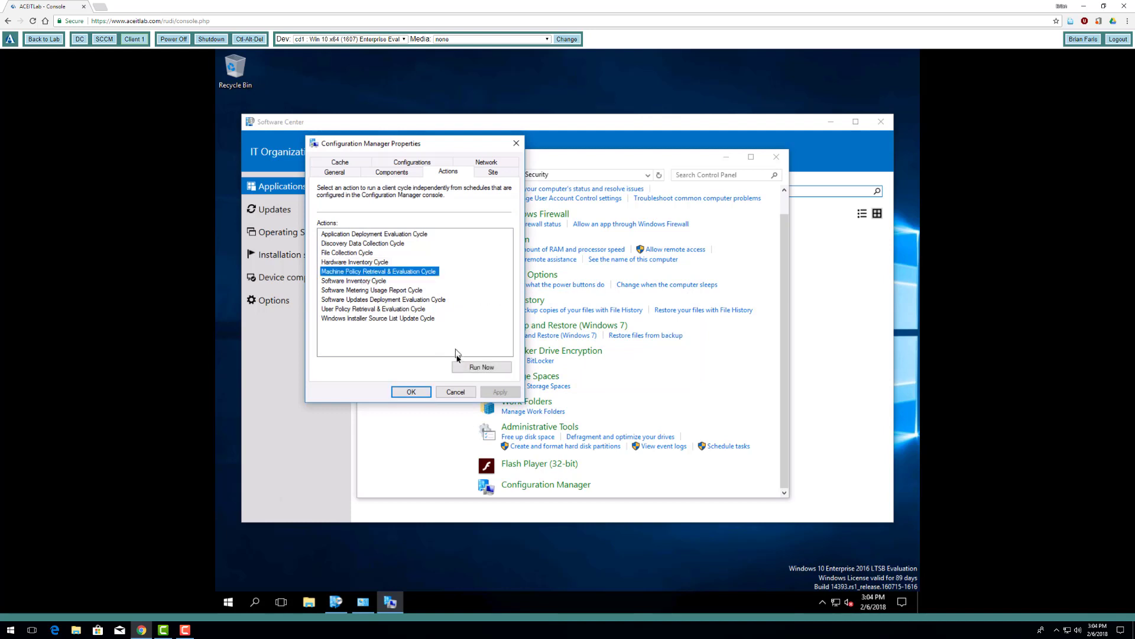
pyautogui.click(462, 365)
pyautogui.click(658, 369)
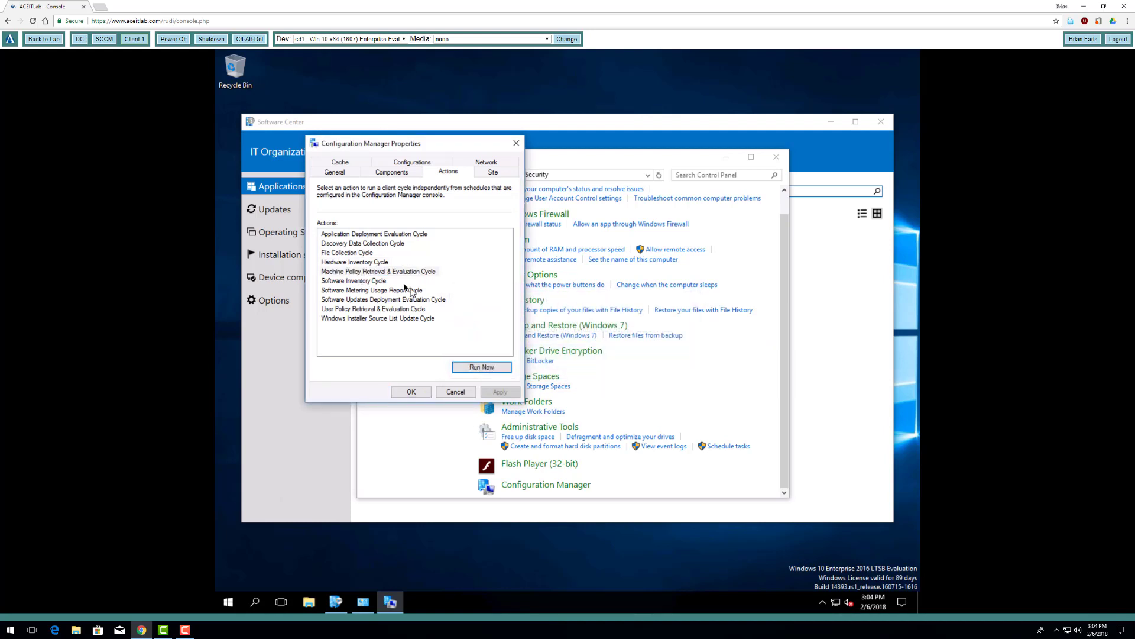
pyautogui.click(374, 282)
pyautogui.click(497, 367)
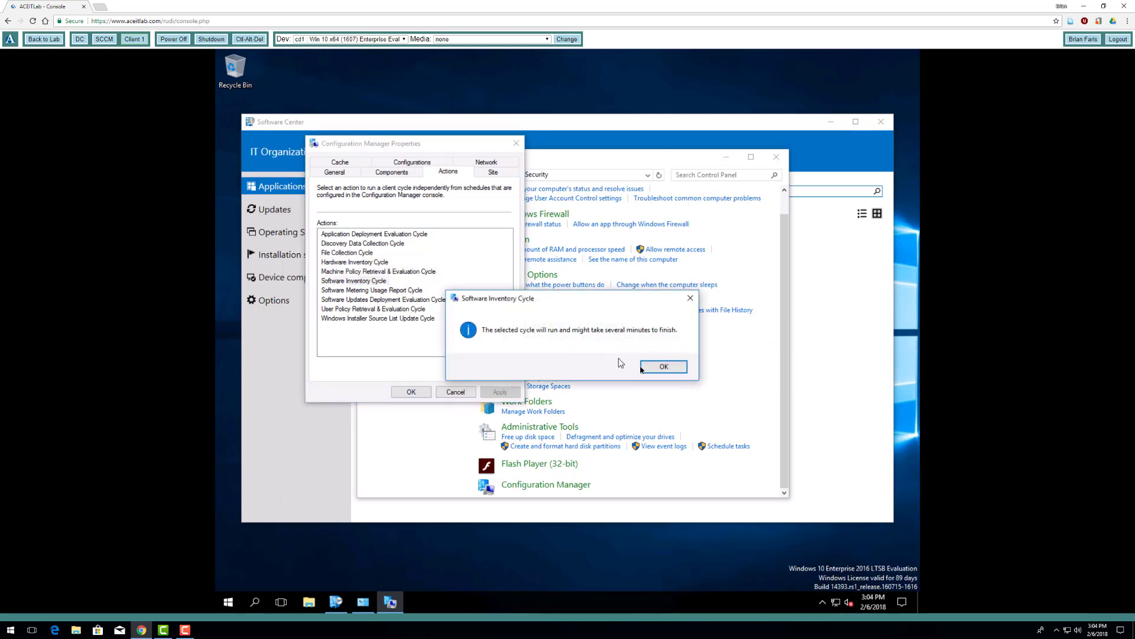
pyautogui.click(655, 367)
# Run the Software Metering Usage Report Cycle and the Software Updates Deployment Evaluation Cycle on the client.
pyautogui.click(390, 291)
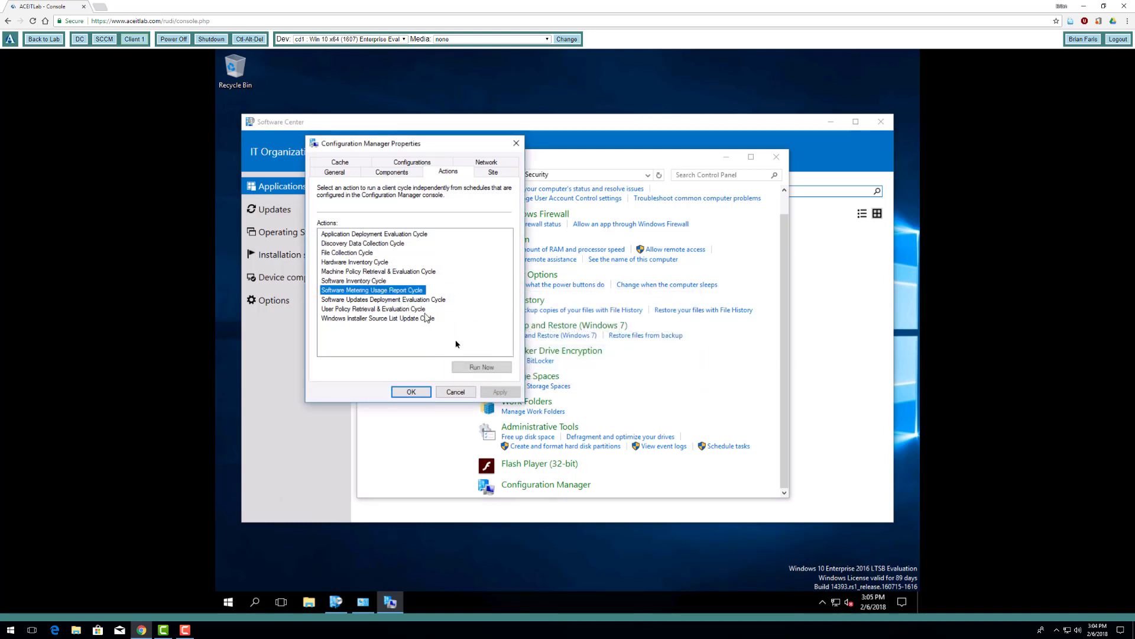
pyautogui.click(480, 367)
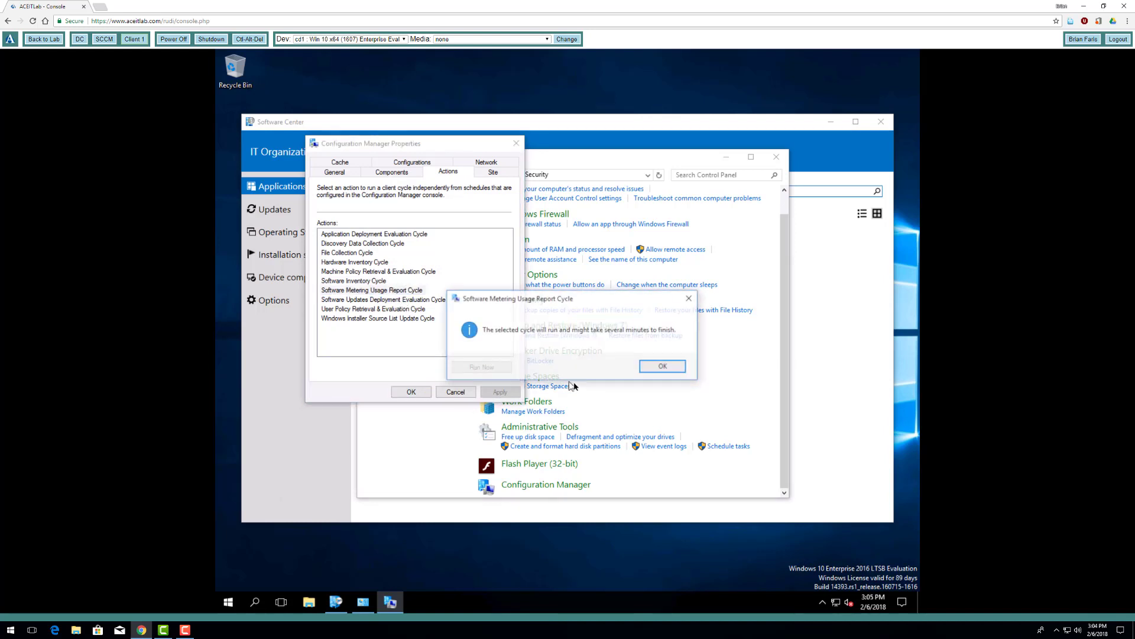
pyautogui.click(662, 370)
pyautogui.click(416, 300)
pyautogui.click(494, 368)
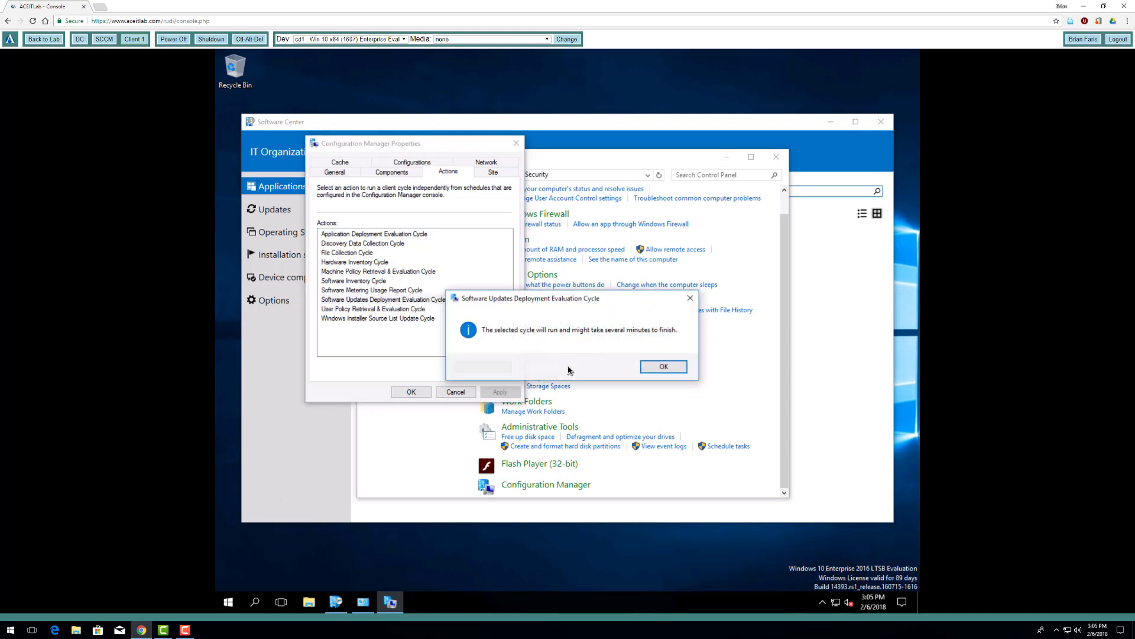
pyautogui.click(664, 368)
# Run the User Policy Retrieval & Evaluation Cycle and the Windows Installer Source List Update Cycle, and close the client properties and Control Panel.
pyautogui.click(393, 308)
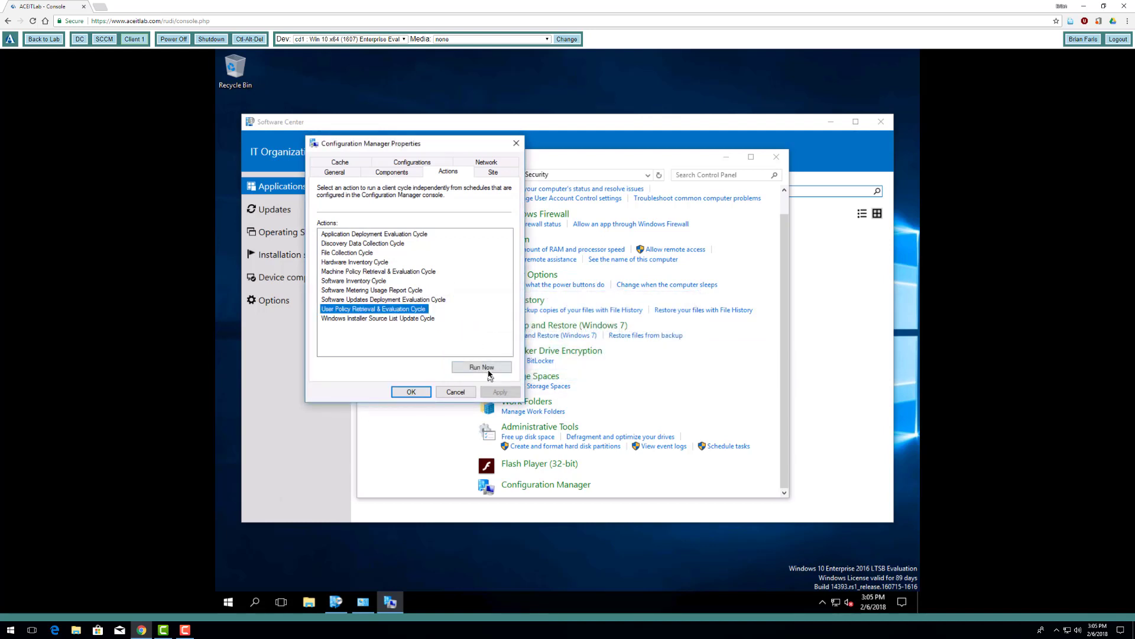
pyautogui.click(494, 368)
pyautogui.click(665, 367)
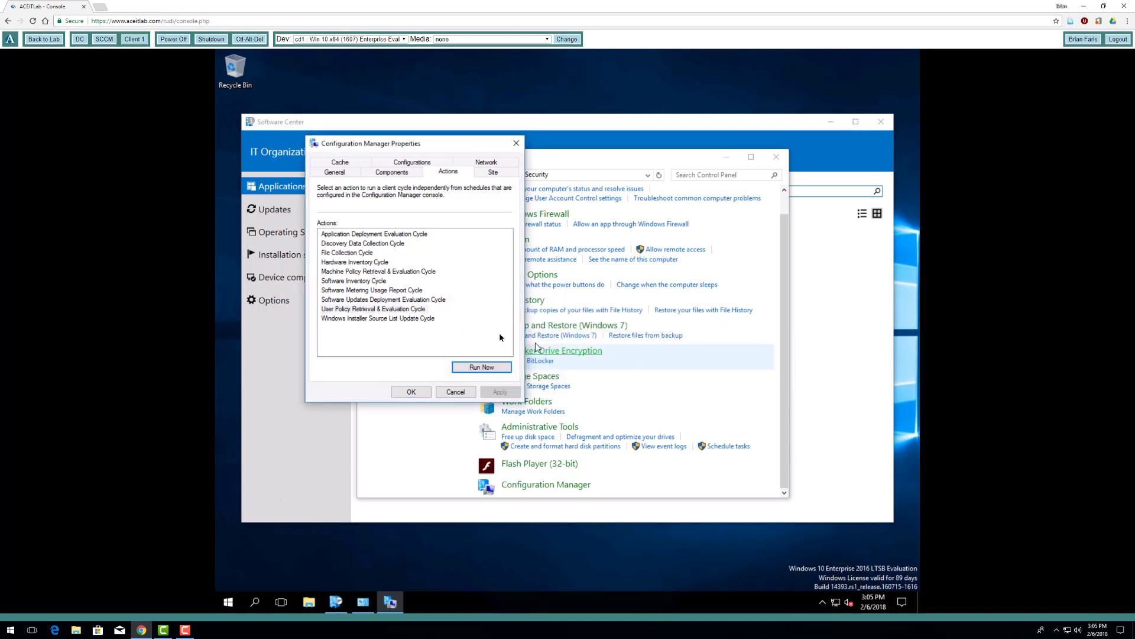
pyautogui.click(405, 318)
pyautogui.click(472, 366)
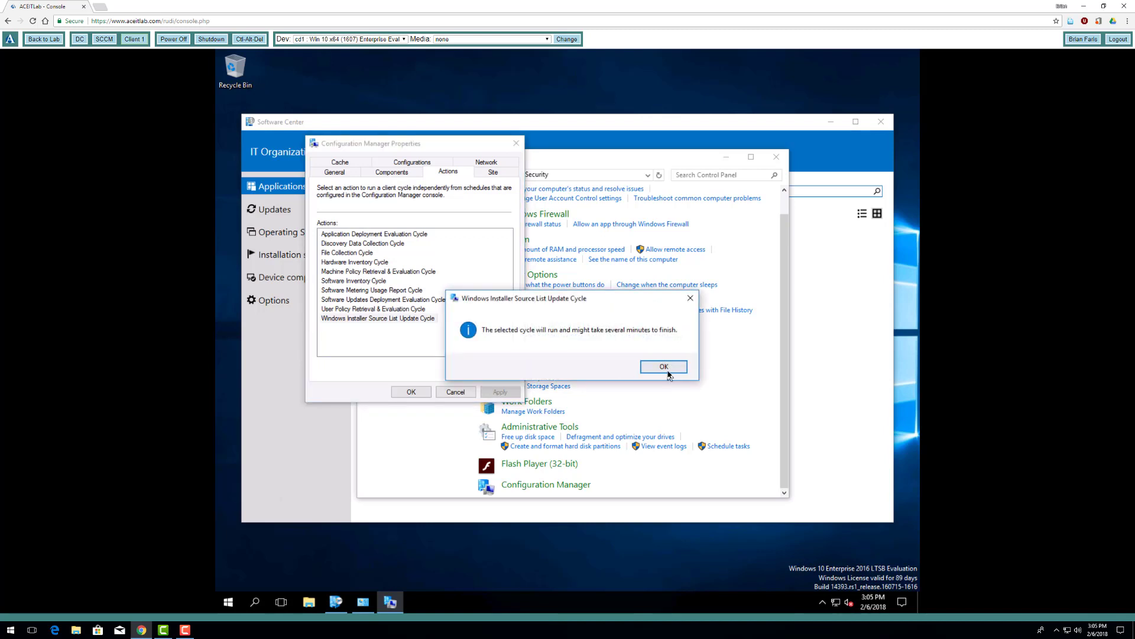
pyautogui.click(664, 367)
pyautogui.click(411, 391)
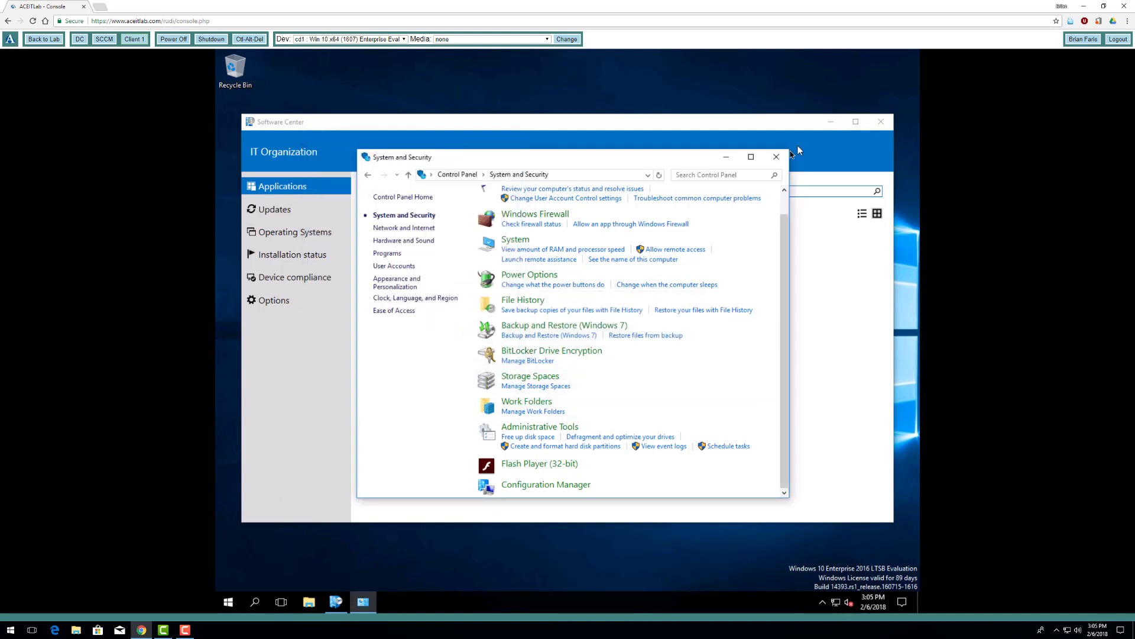
pyautogui.click(776, 157)
# Recheck the updates and applications in Software Center, and restart it to reload the applications list.
pyautogui.click(287, 212)
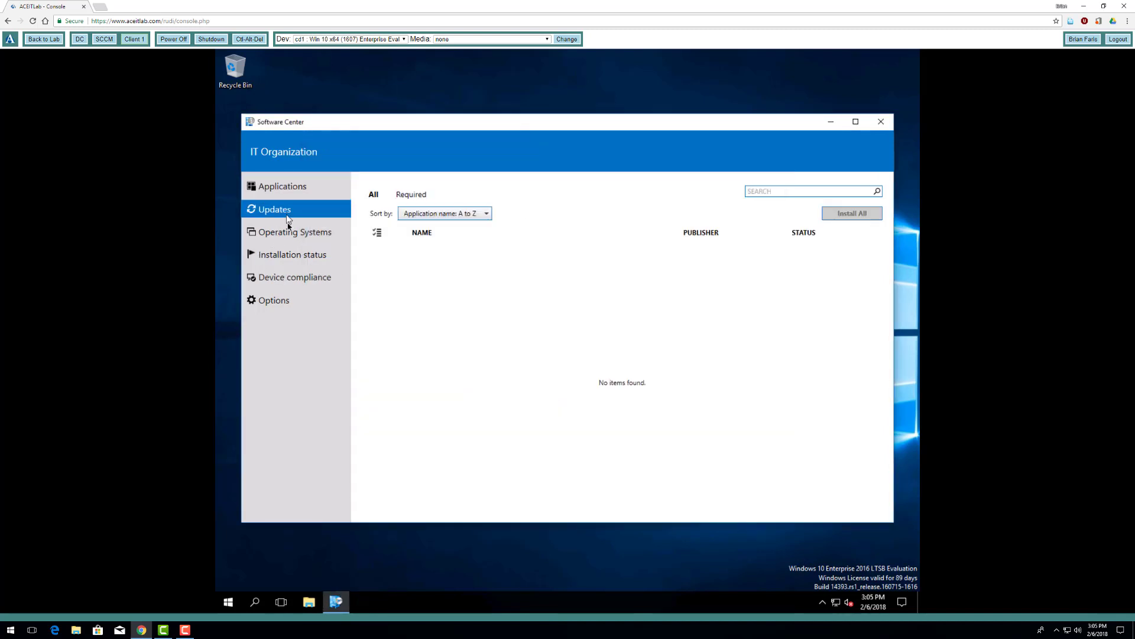
pyautogui.click(284, 189)
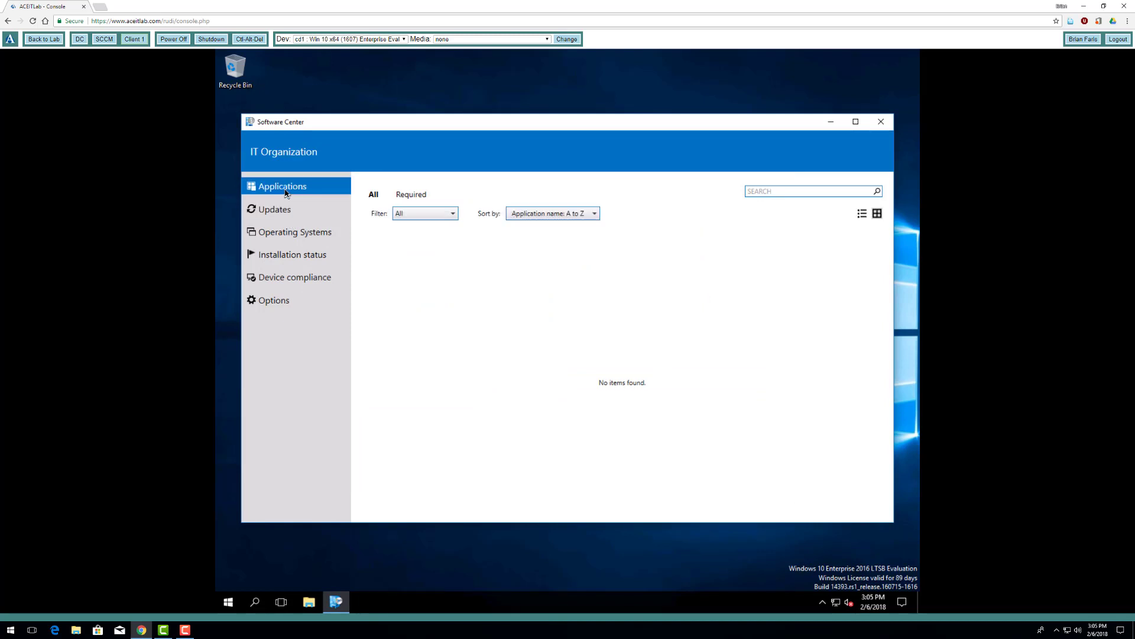
pyautogui.click(881, 121)
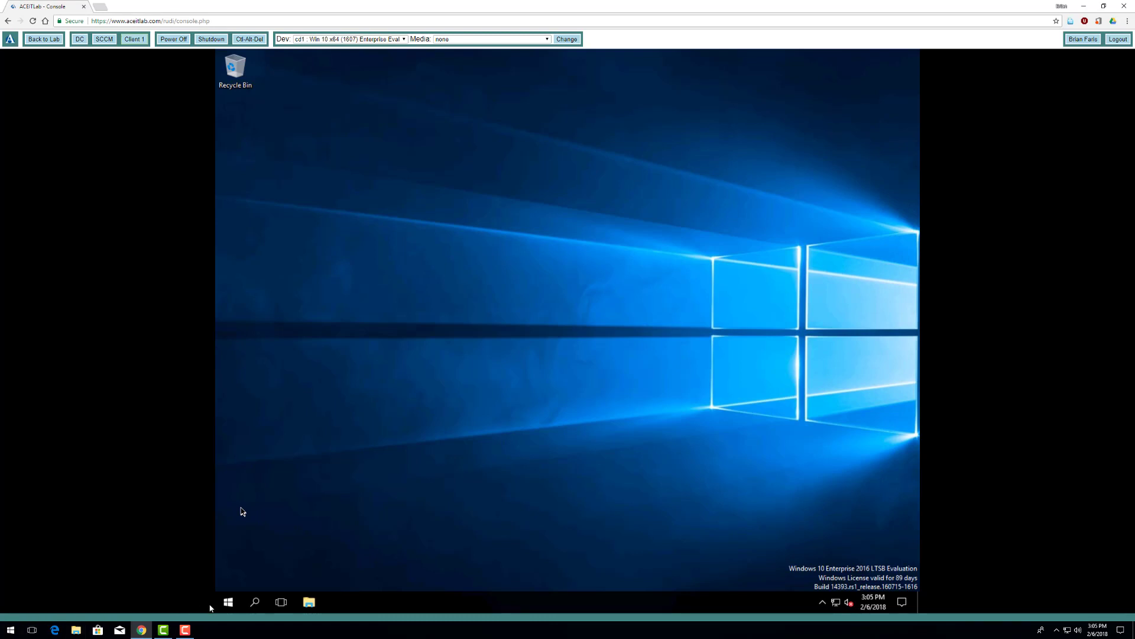
pyautogui.click(228, 602)
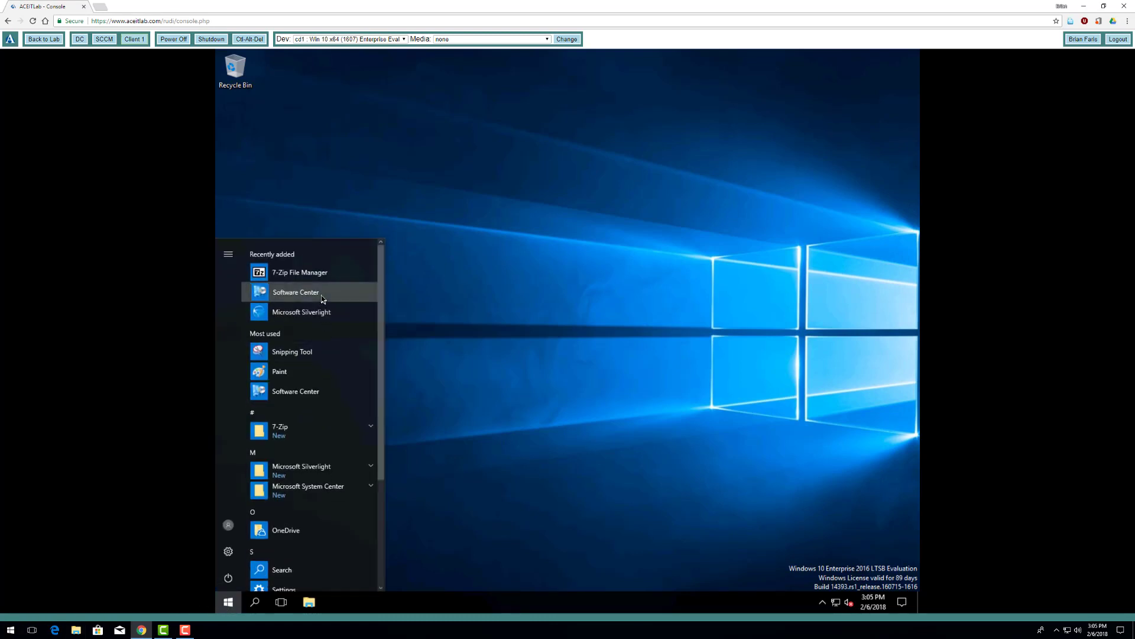
pyautogui.click(296, 292)
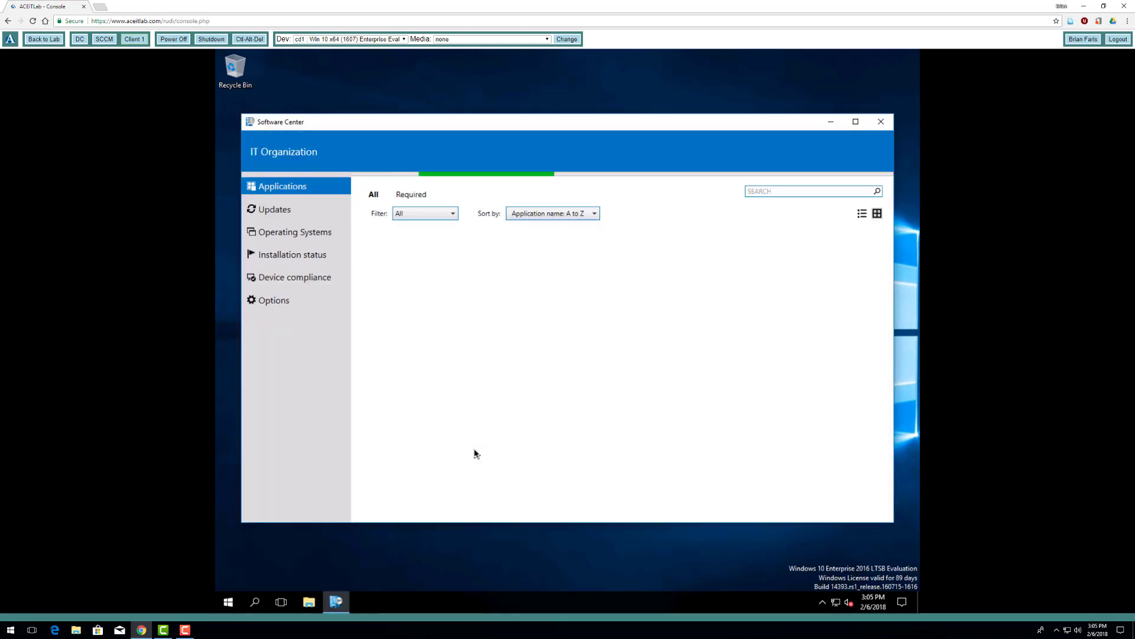